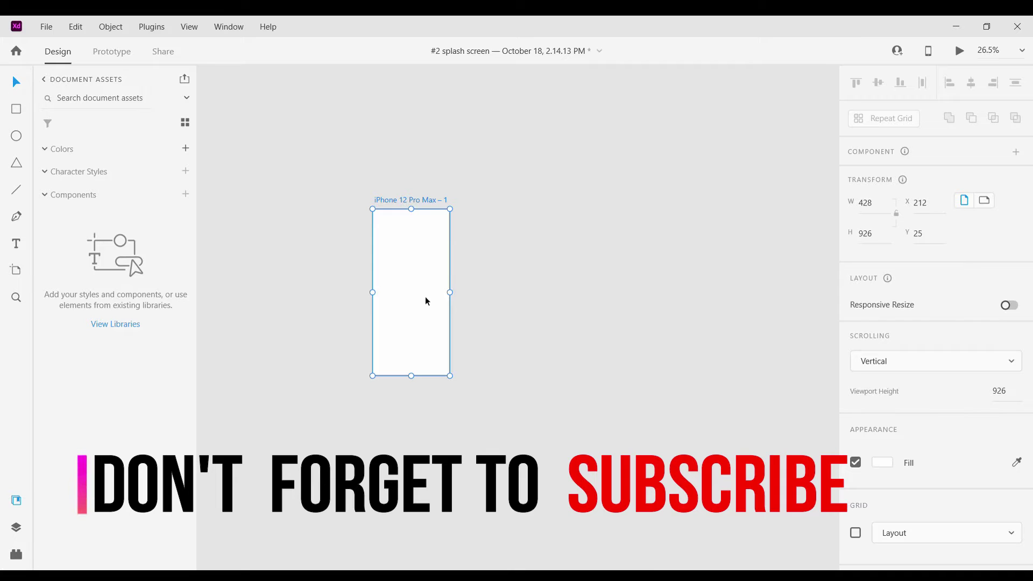
Draw a rectangle of about 212 × 168 and place it 31 px beside the artboard, aligned with the artboard's top edge
click(543, 295)
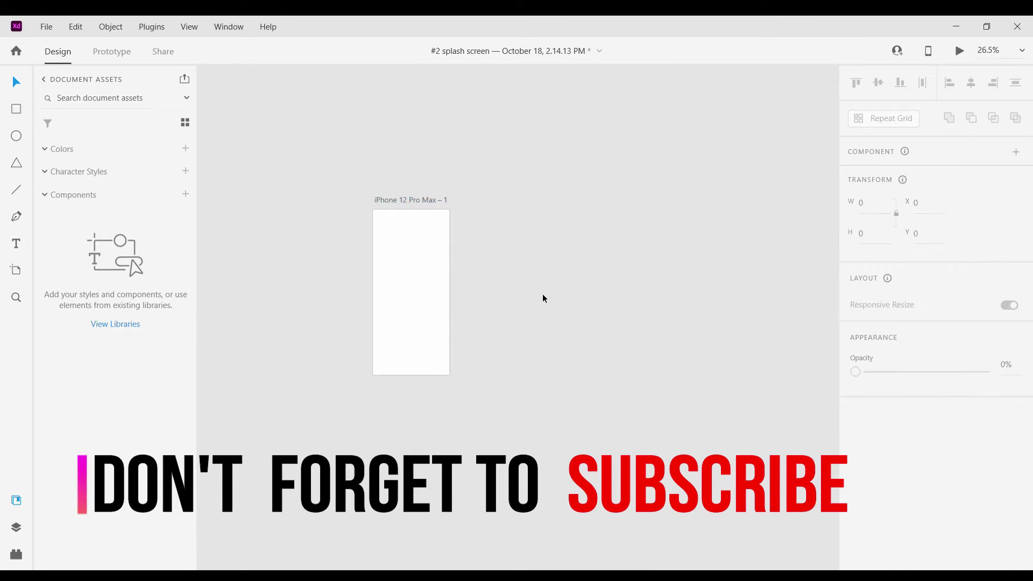
scroll(411, 295, up, 1)
scroll(412, 298, up, 2)
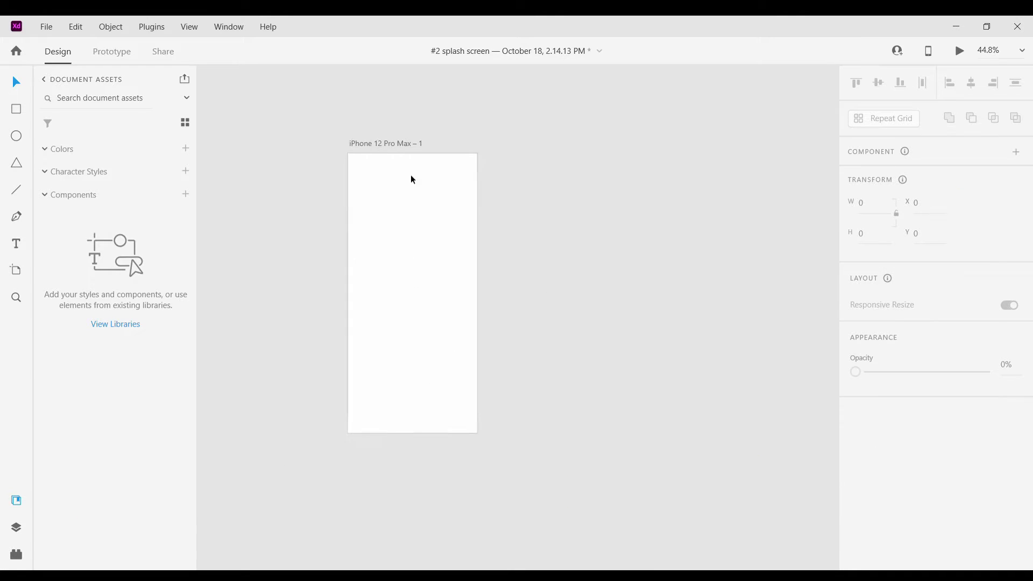
scroll(412, 176, up, 3)
click(316, 135)
click(687, 317)
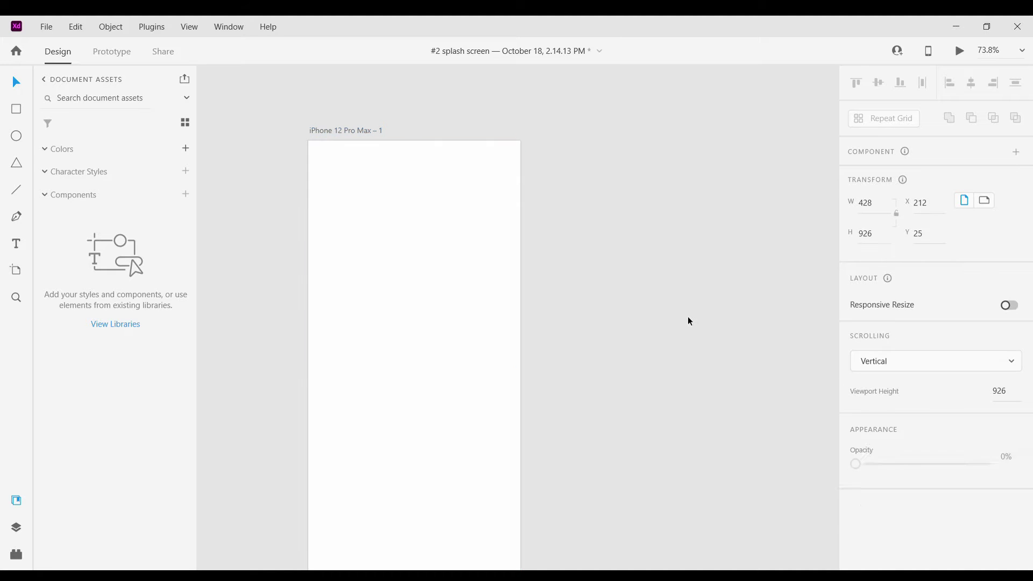
scroll(495, 184, down, 3)
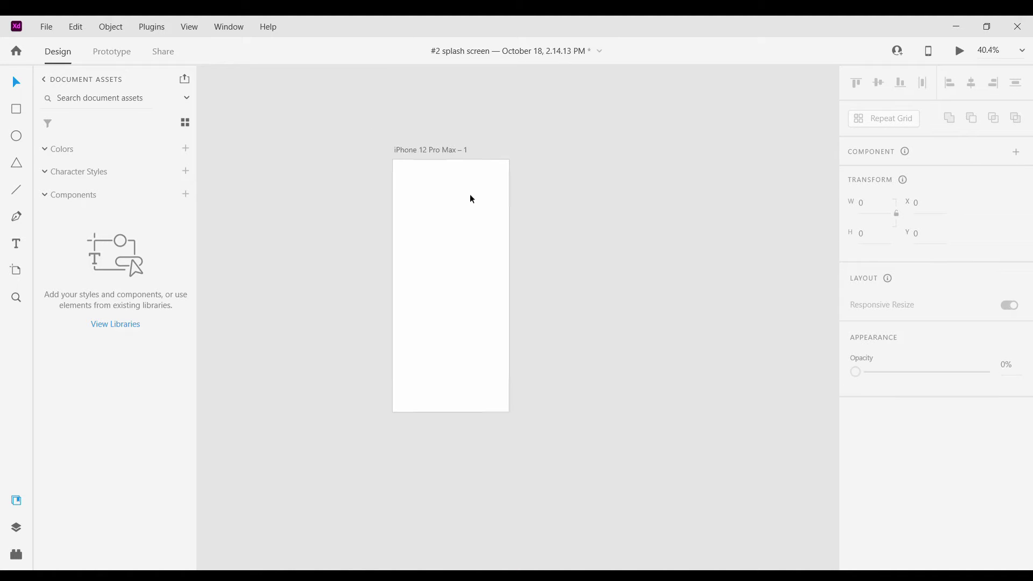
scroll(470, 195, up, 1)
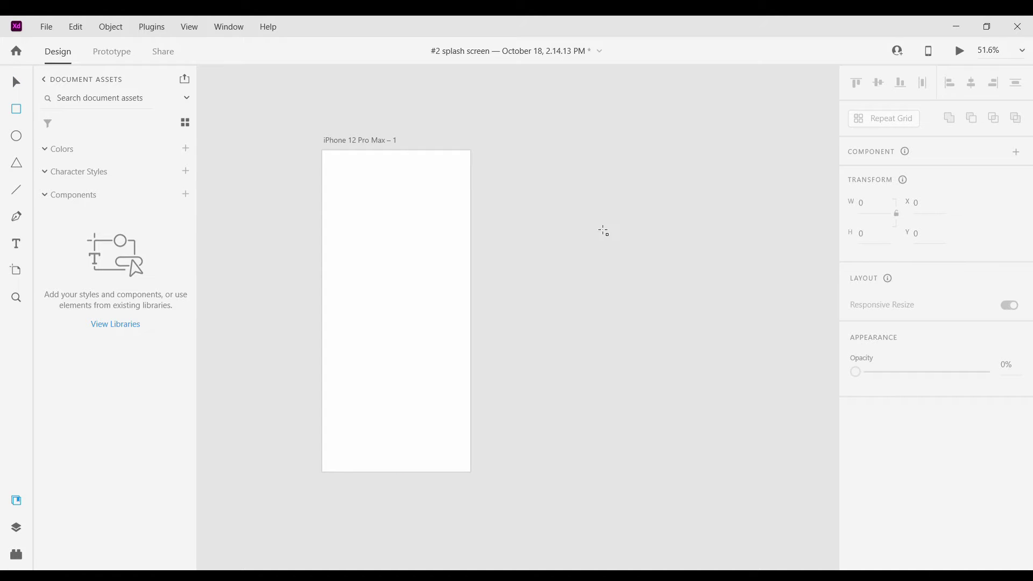
drag(538, 171, 598, 224)
click(32, 89)
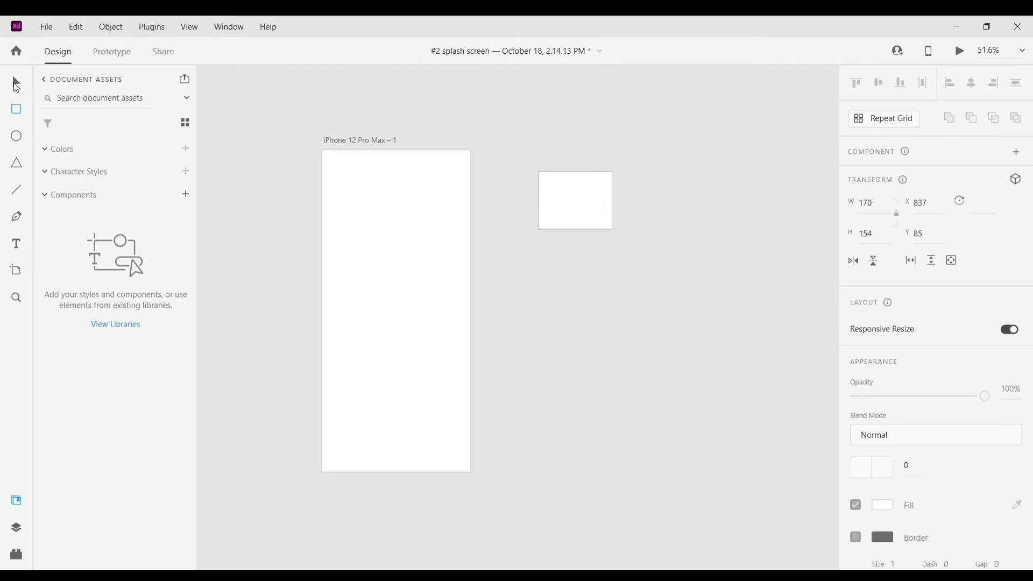
drag(563, 209, 507, 194)
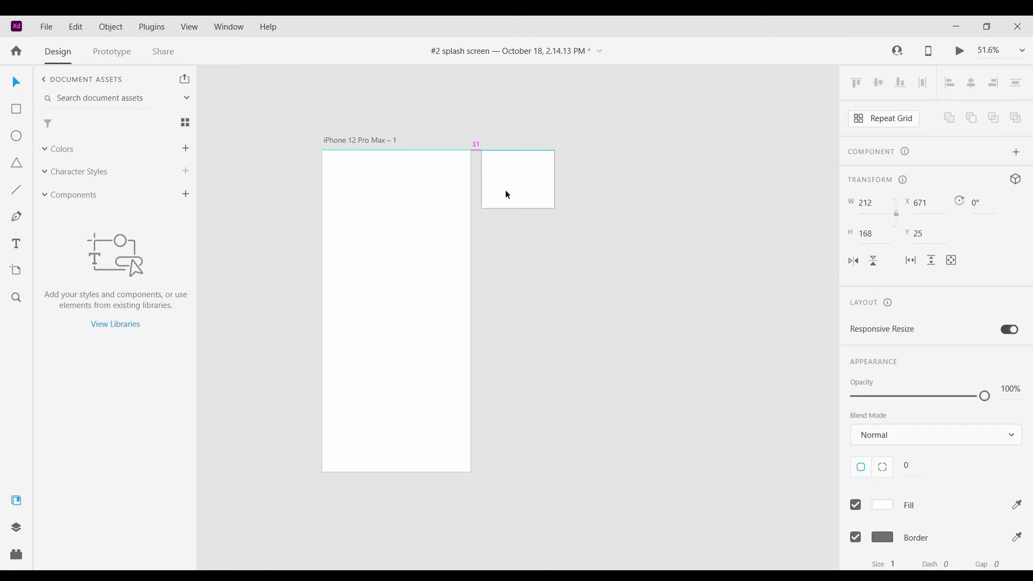
click(582, 293)
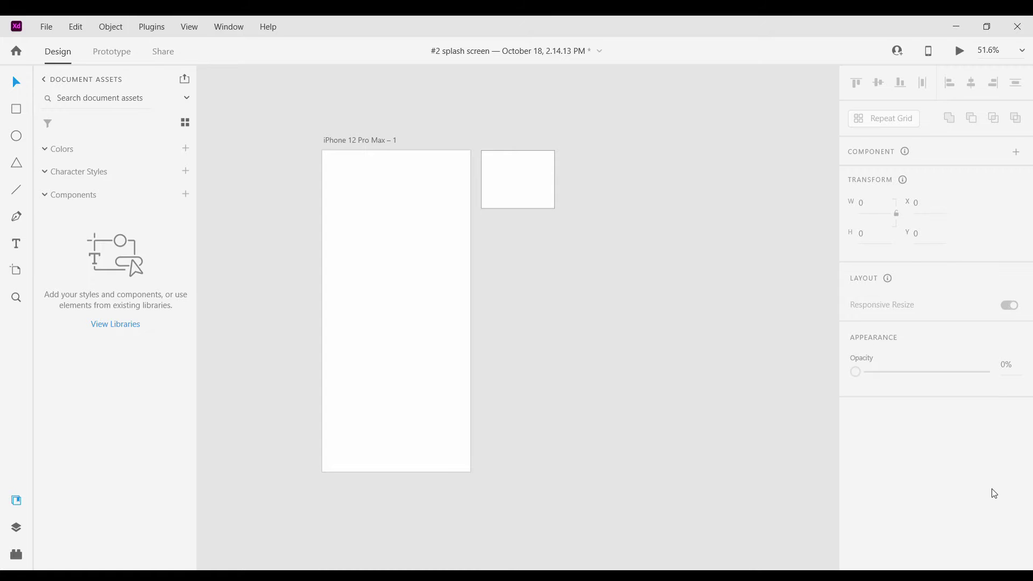
Fill the rectangle with solid cyan #79F5FE and remove its border
click(519, 170)
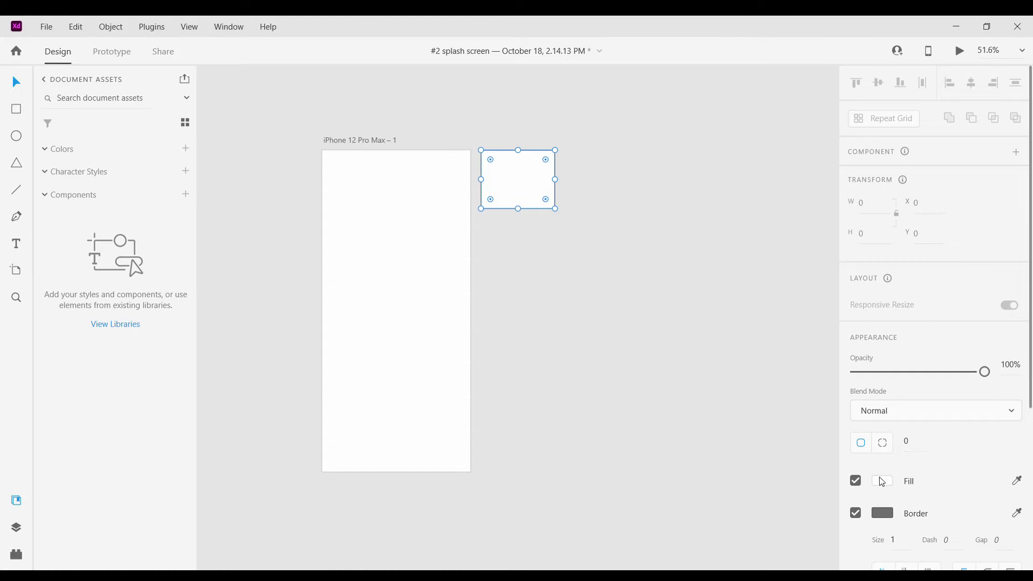
scroll(882, 483, down, 2)
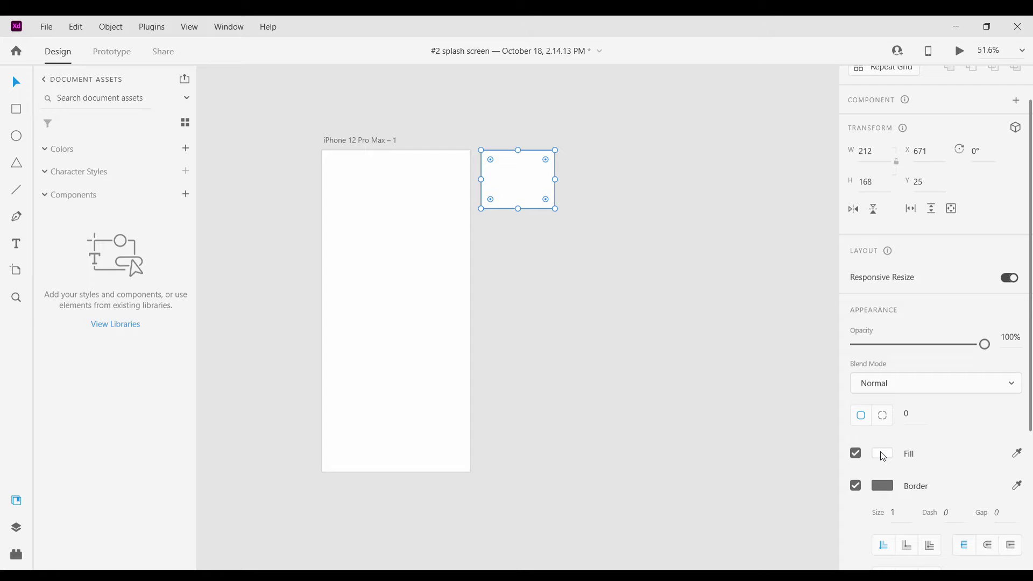
click(883, 454)
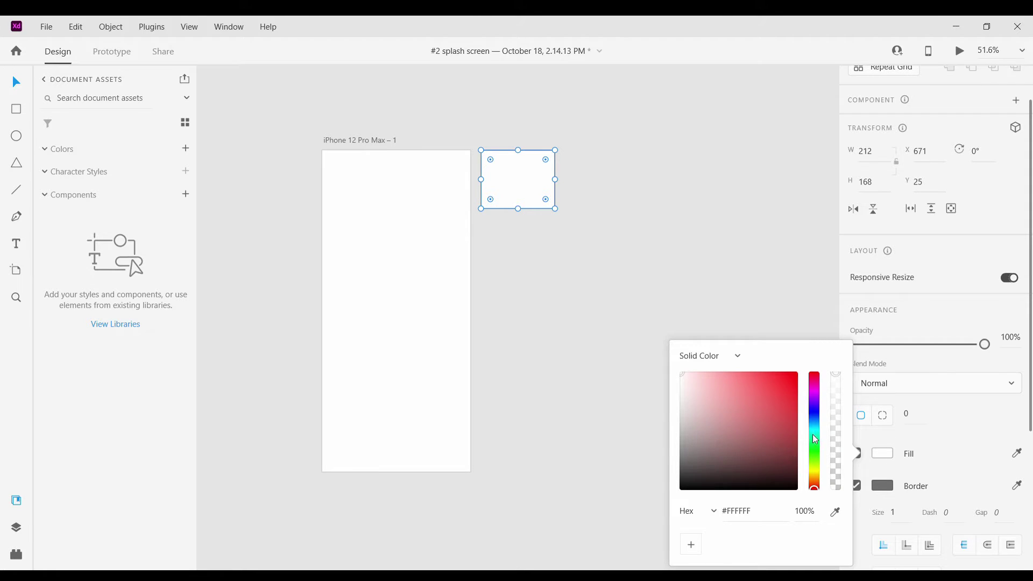
drag(816, 440, 741, 372)
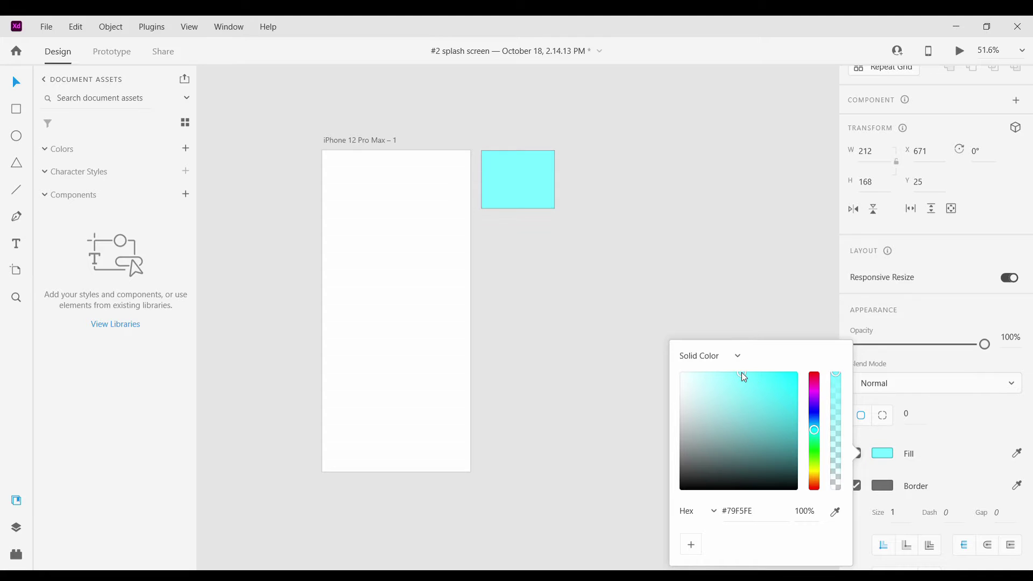
click(498, 186)
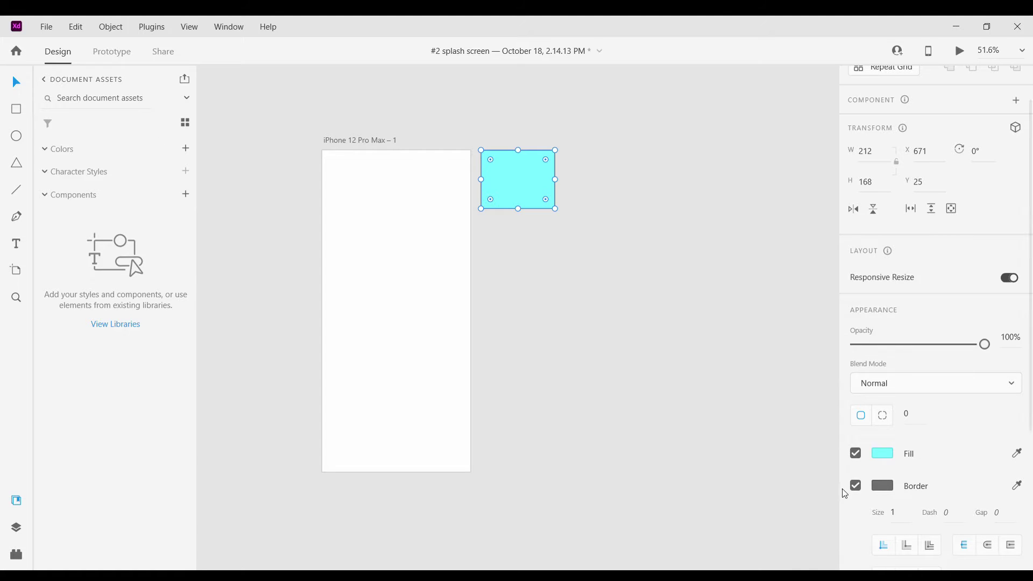
click(857, 485)
click(667, 320)
Save the rectangle's cyan fill as a color in the document assets
click(525, 195)
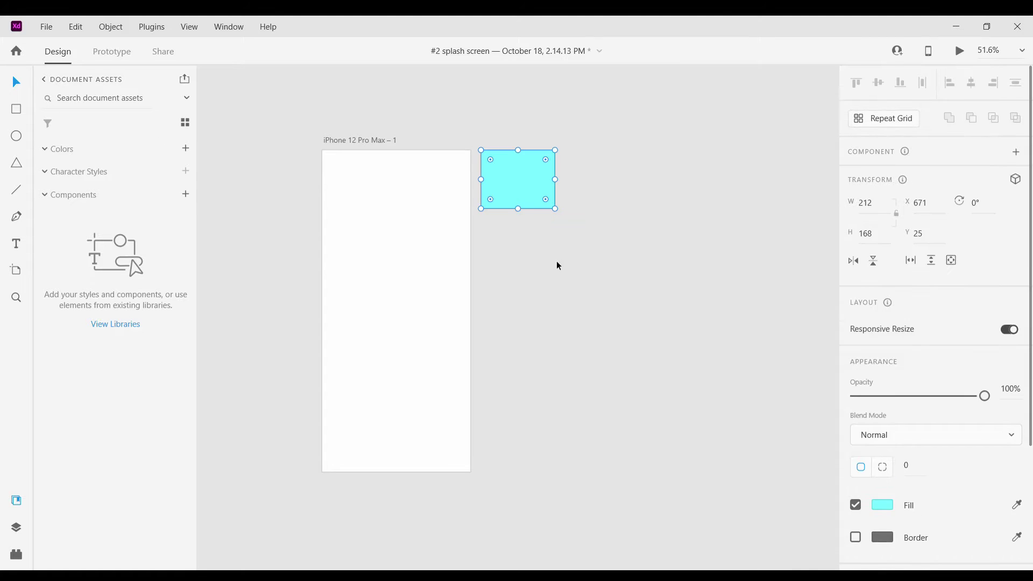
click(553, 255)
click(515, 173)
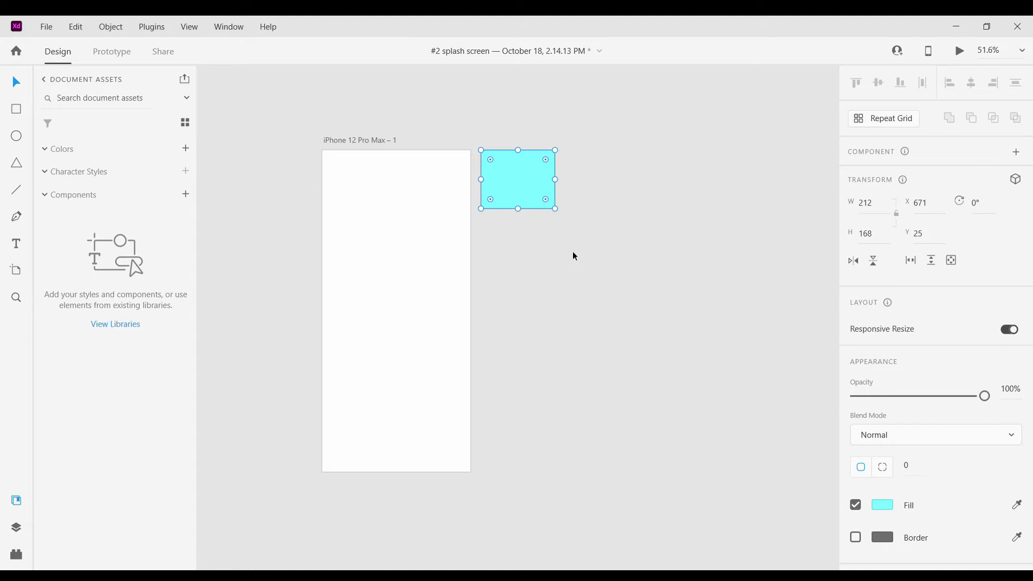
click(186, 149)
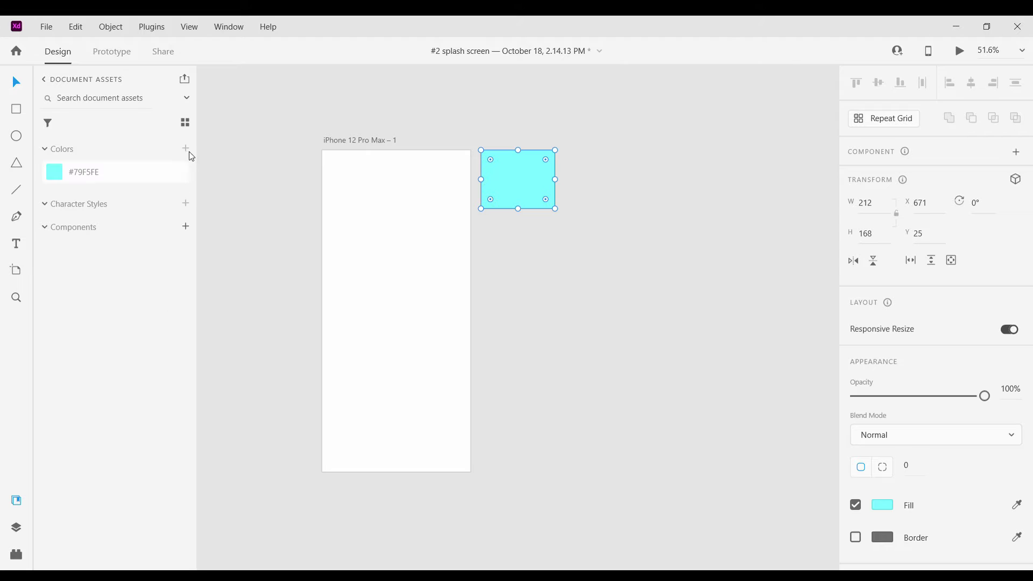
Change the rectangle's fill to gray #989898 and save it to the document colors
click(513, 188)
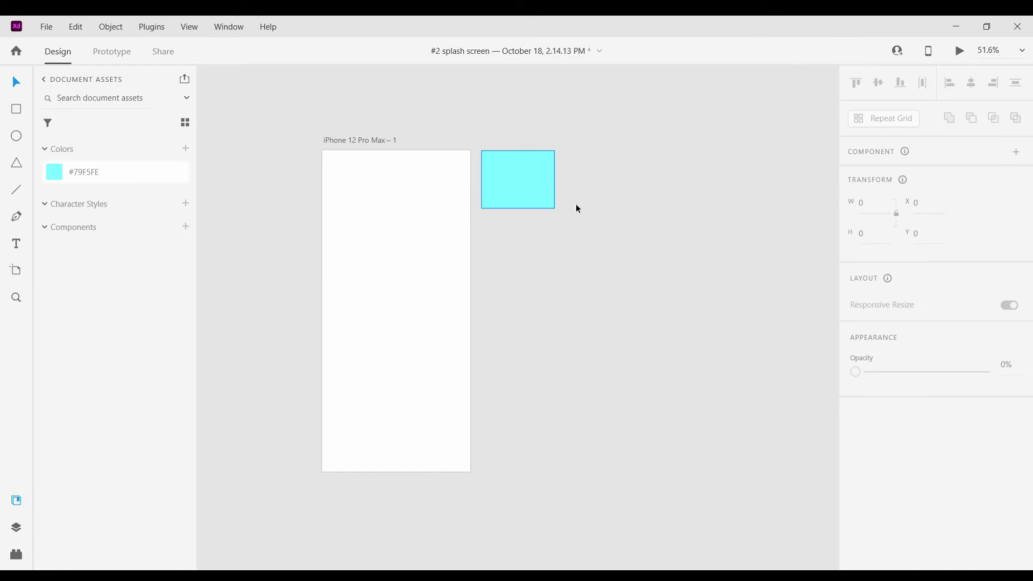
click(891, 509)
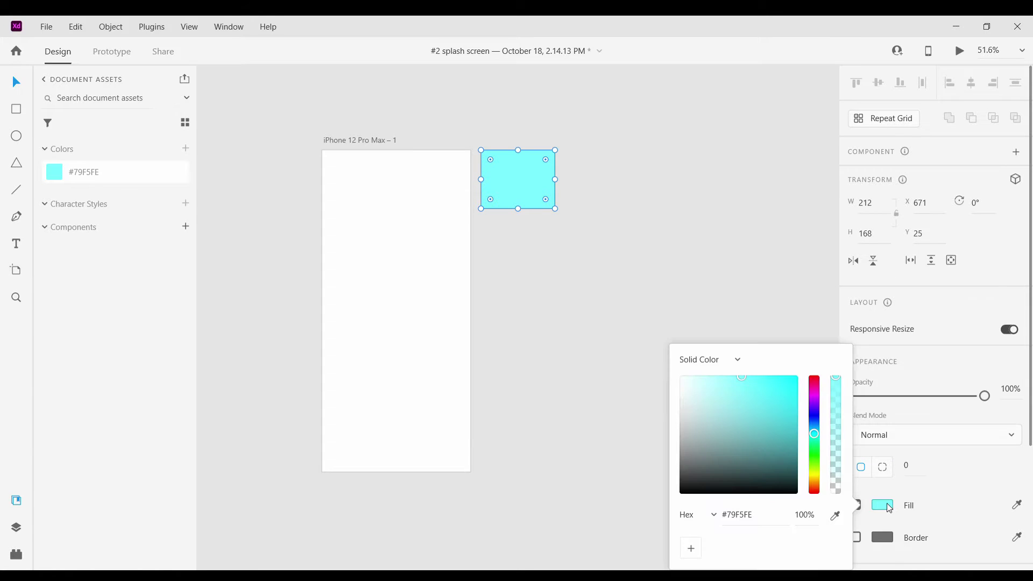
drag(791, 470, 659, 421)
click(186, 149)
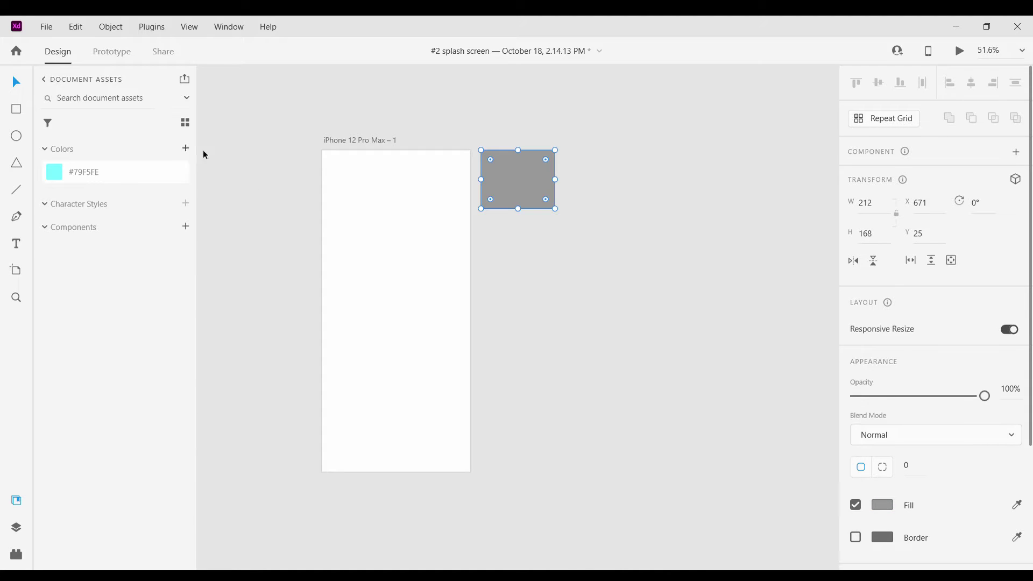
Change the rectangle's fill to white #FFFFFF and add that color to the document assets
click(518, 260)
click(531, 188)
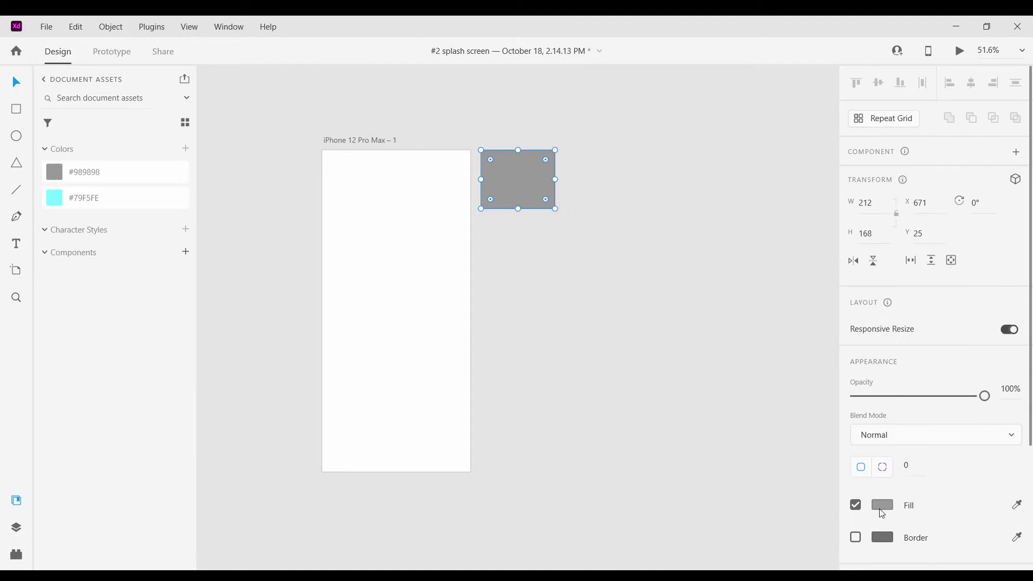
click(883, 505)
drag(681, 423, 629, 346)
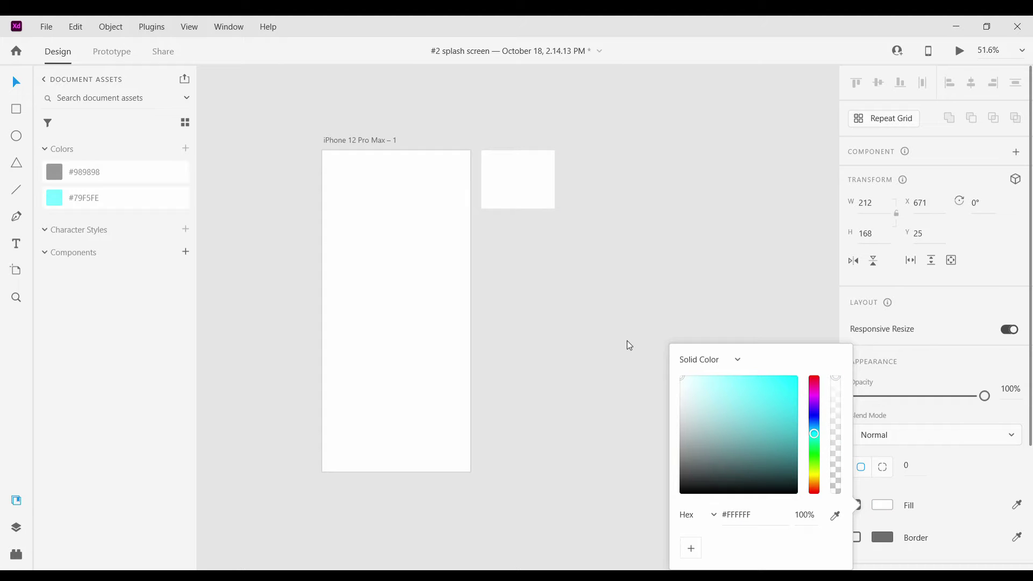
click(186, 149)
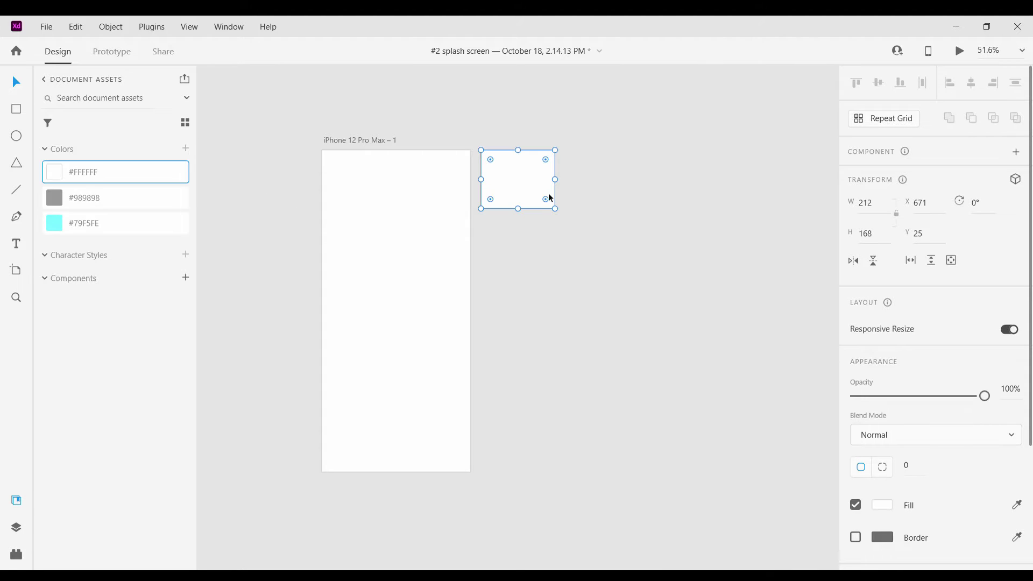
Fill the rectangle with dark gray #494949 and move it flush against the artboard's right edge
click(883, 505)
drag(723, 453, 615, 461)
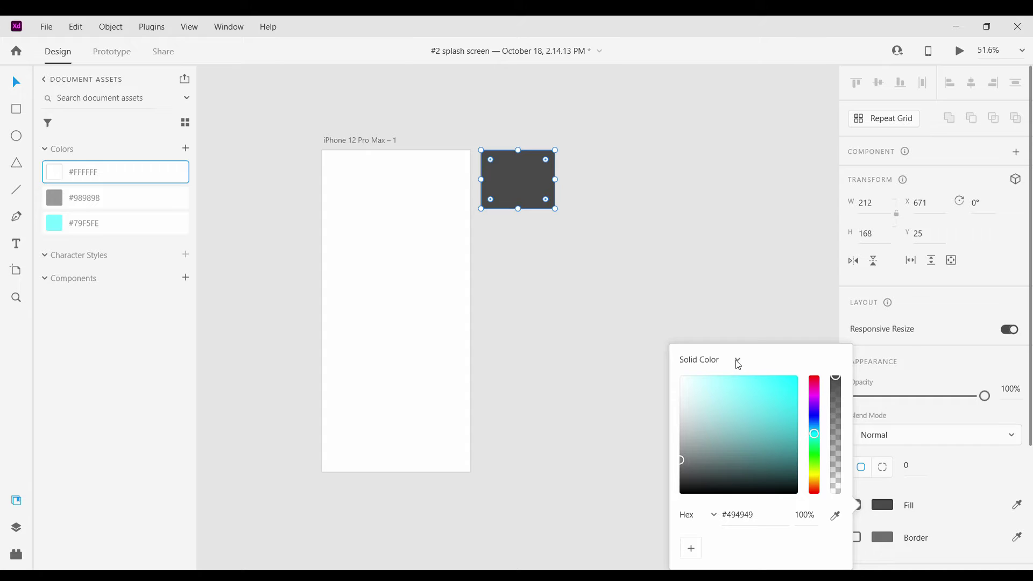
click(721, 336)
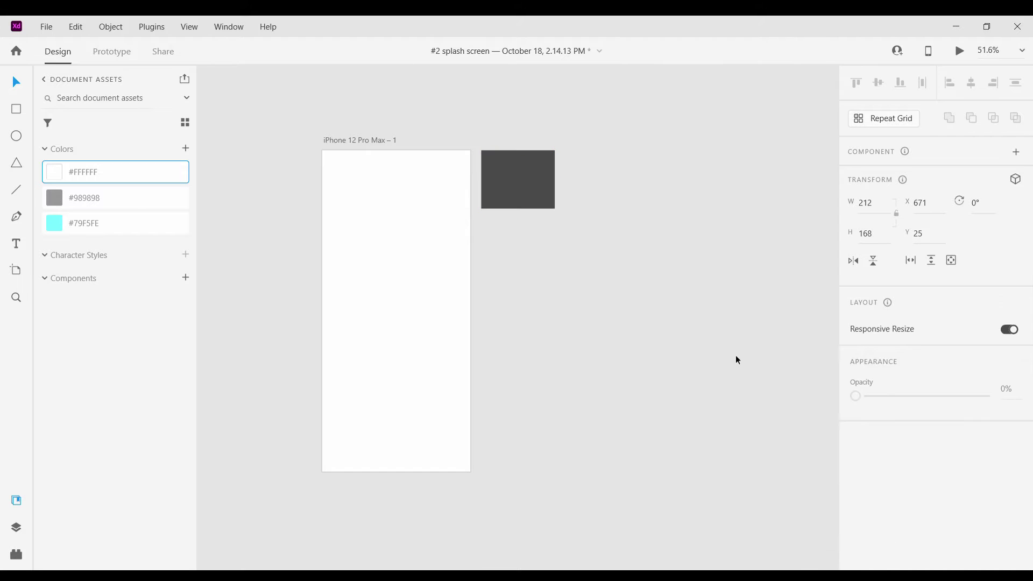
drag(554, 193, 544, 193)
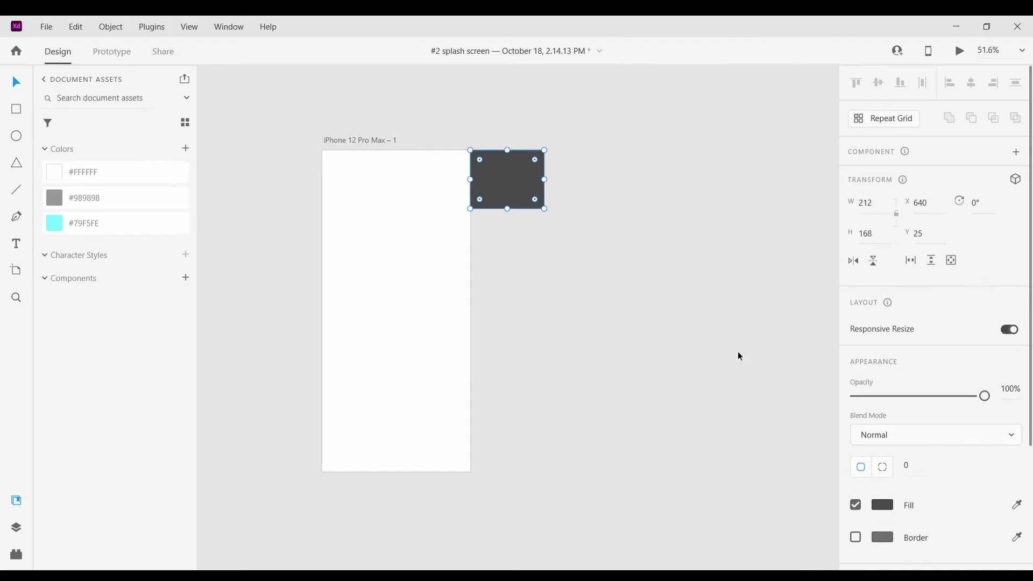
Turn the rectangle's fill into a linear gradient and set its first color stop to turquoise #22E2F0
click(878, 506)
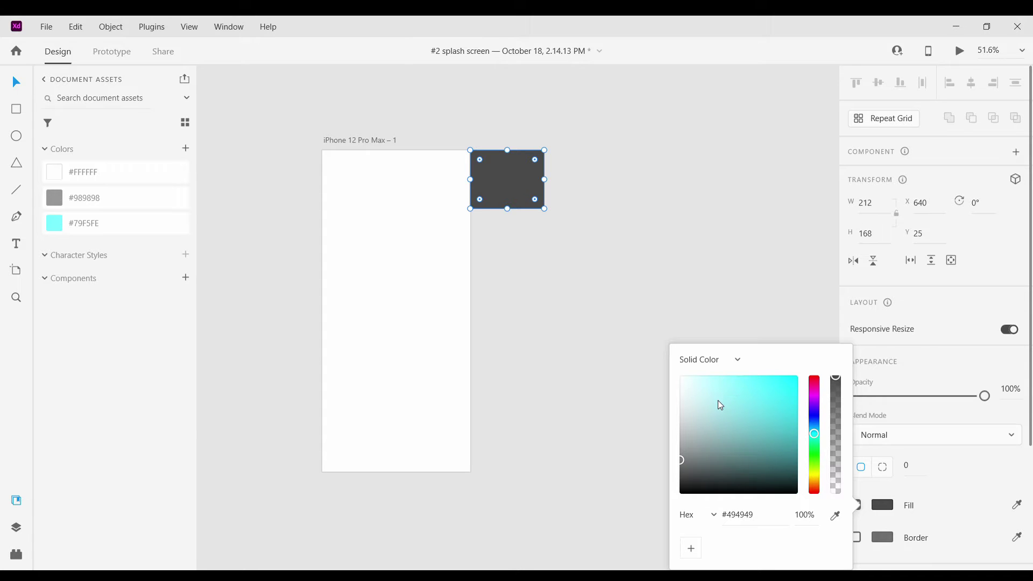
click(738, 360)
click(715, 376)
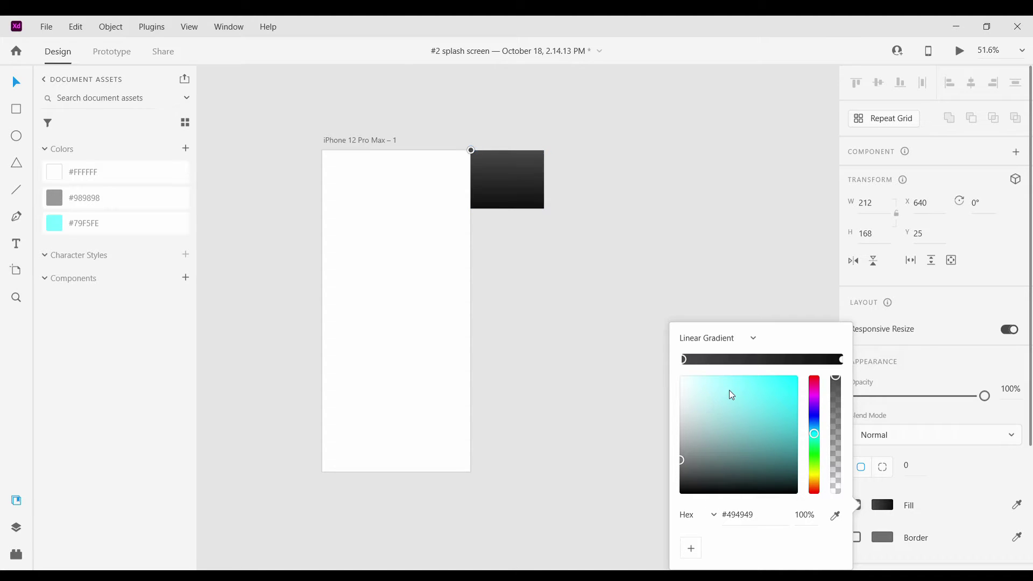
drag(778, 400, 784, 385)
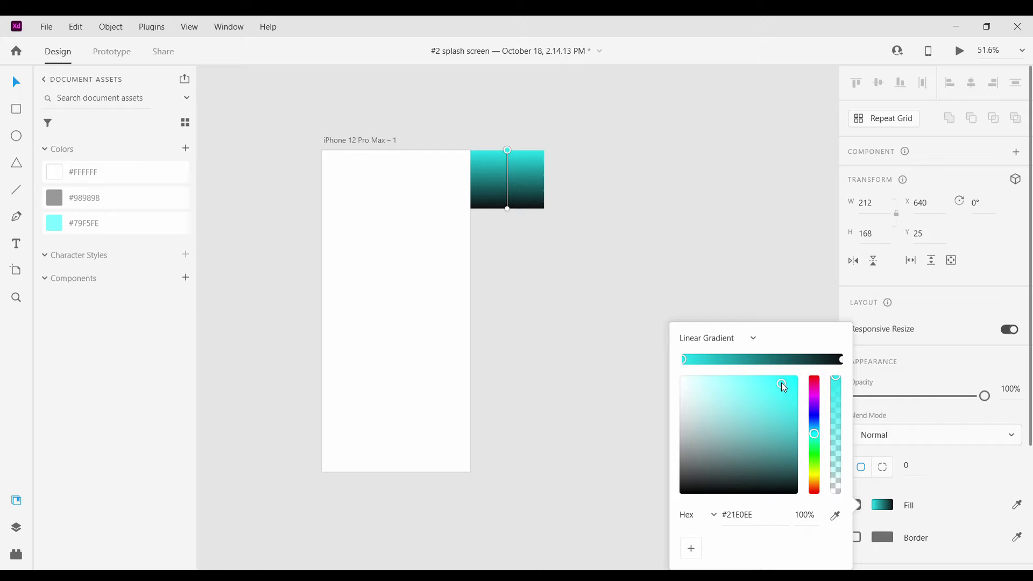
Try white and red for the gradient's end stop, ending on dark red #932D2D
click(842, 360)
drag(749, 436, 627, 375)
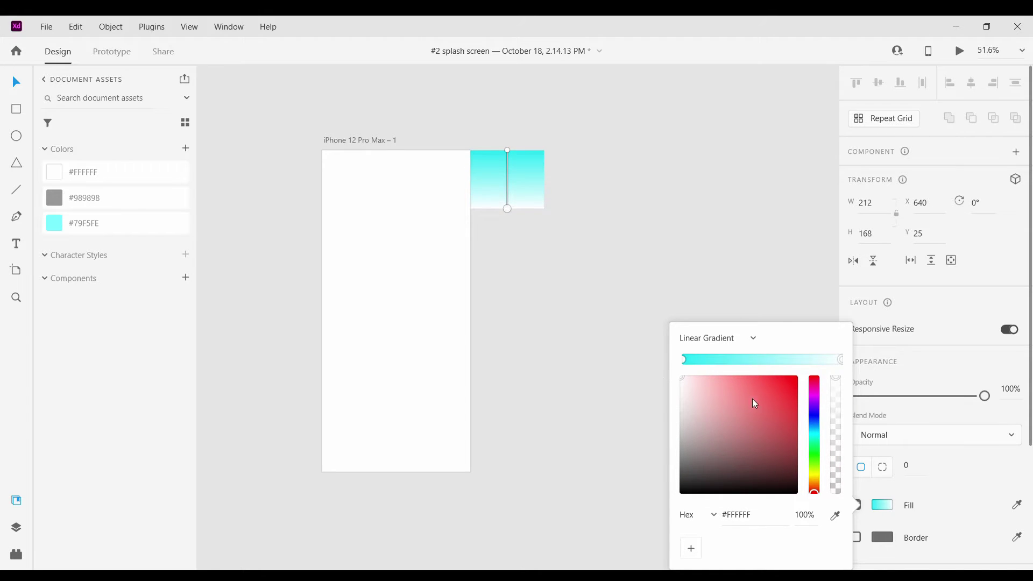
drag(755, 404, 799, 376)
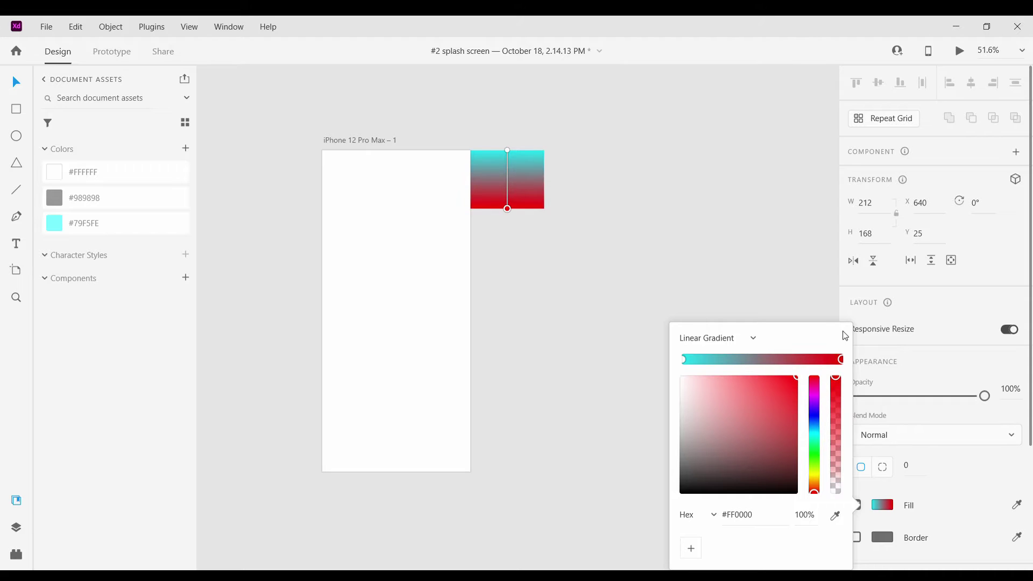
mouse_move(782, 428)
mouse_down()
mouse_move(796, 431)
mouse_move(712, 438)
mouse_move(762, 426)
mouse_up()
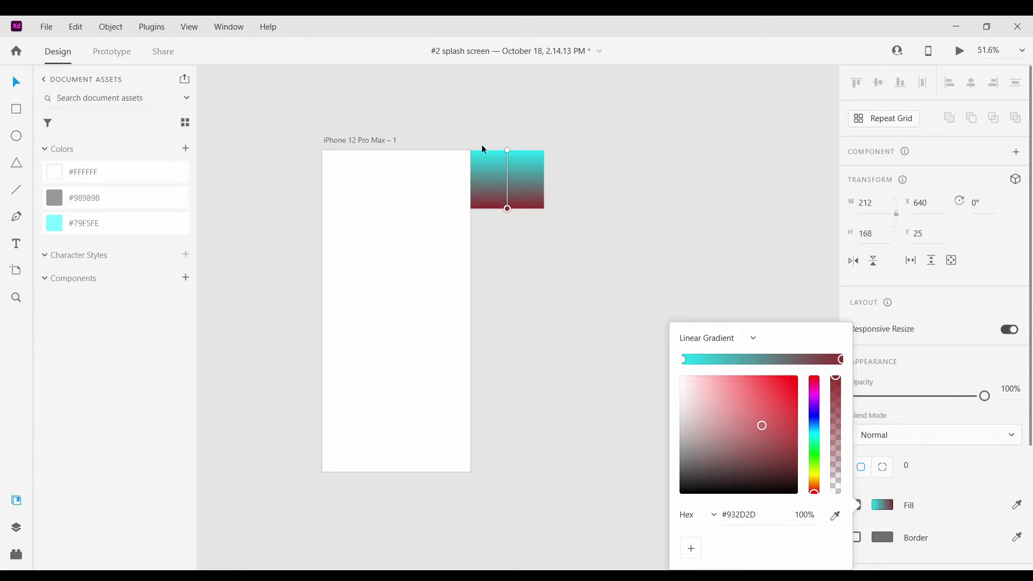
Run the gradient diagonally from the rectangle's top-right to its bottom-left corner and set the end stop to dark blue #062B4A
drag(508, 210, 467, 209)
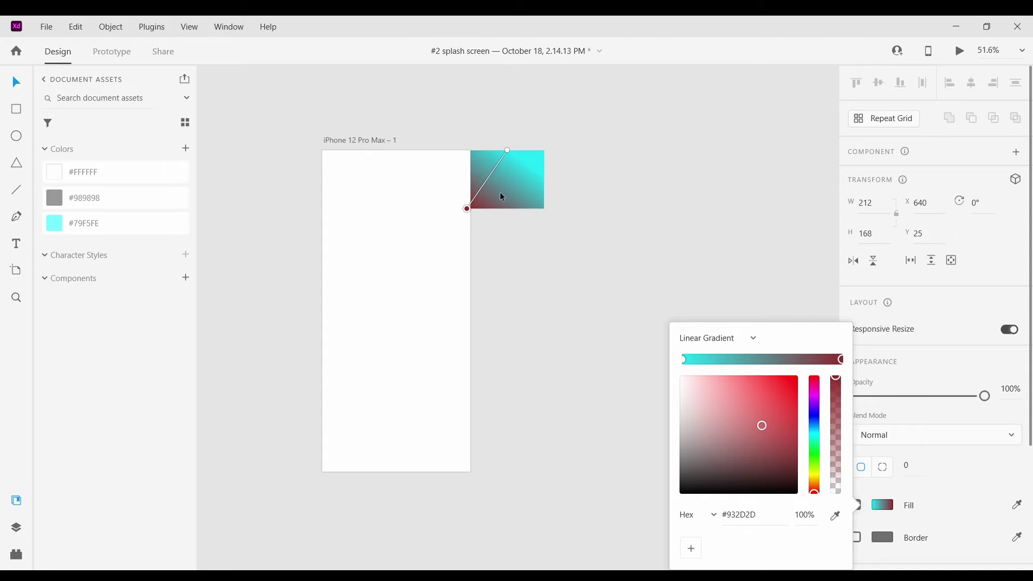
drag(509, 152, 544, 151)
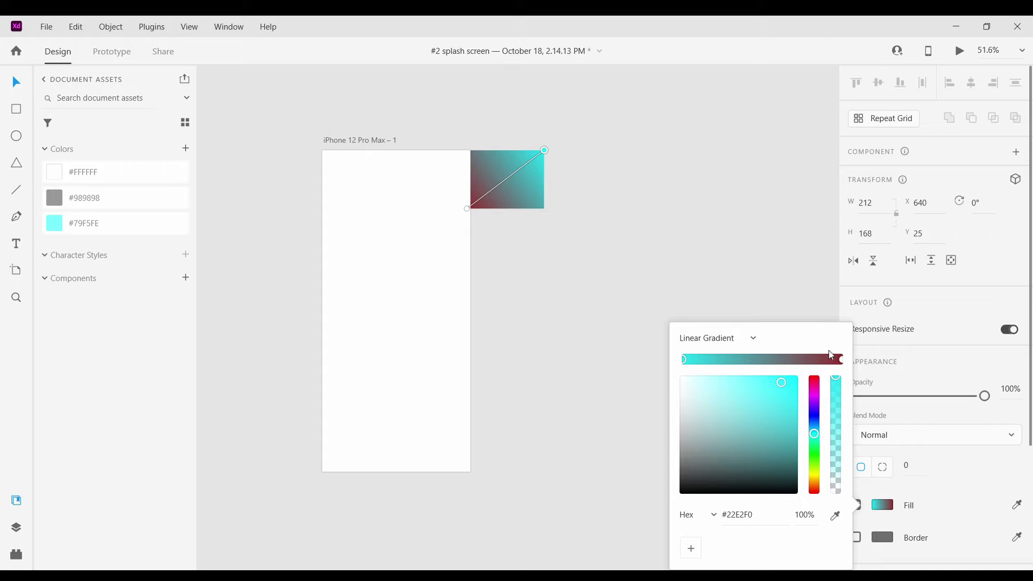
click(841, 359)
click(814, 426)
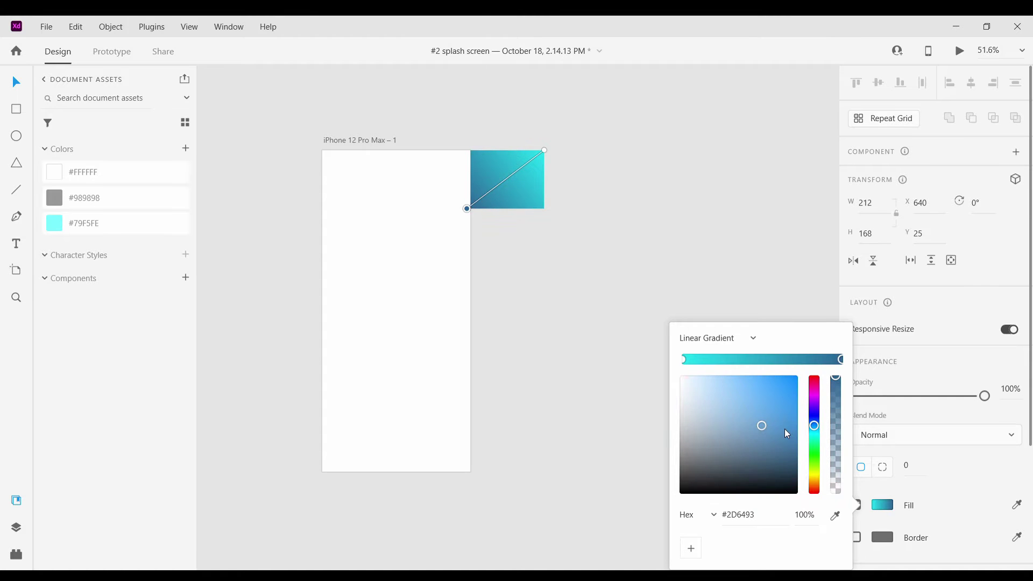
click(796, 436)
drag(796, 437, 788, 460)
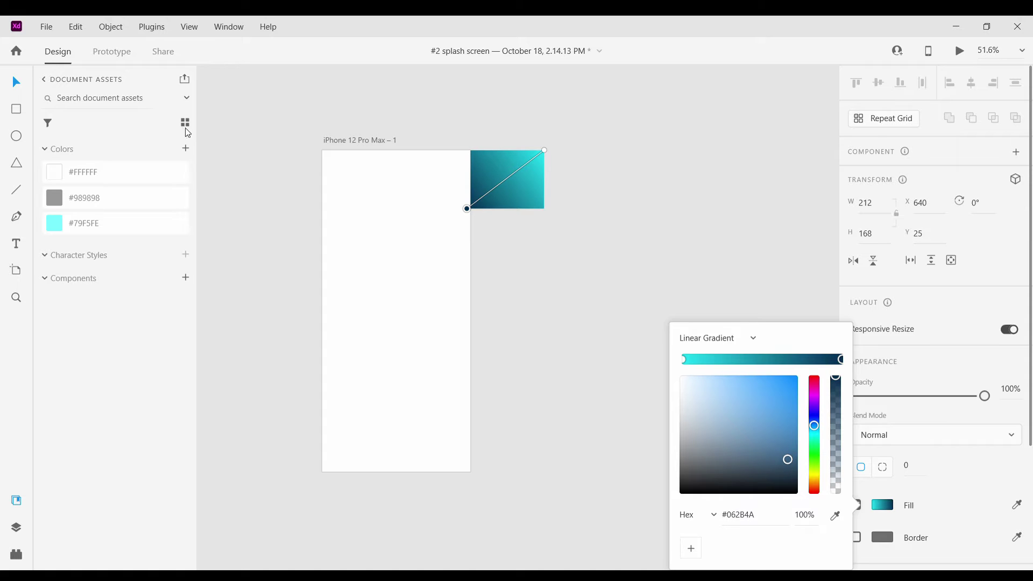
Save the rectangle's #22E2F0 to #062B4A gradient as a reusable document color
click(185, 147)
click(186, 149)
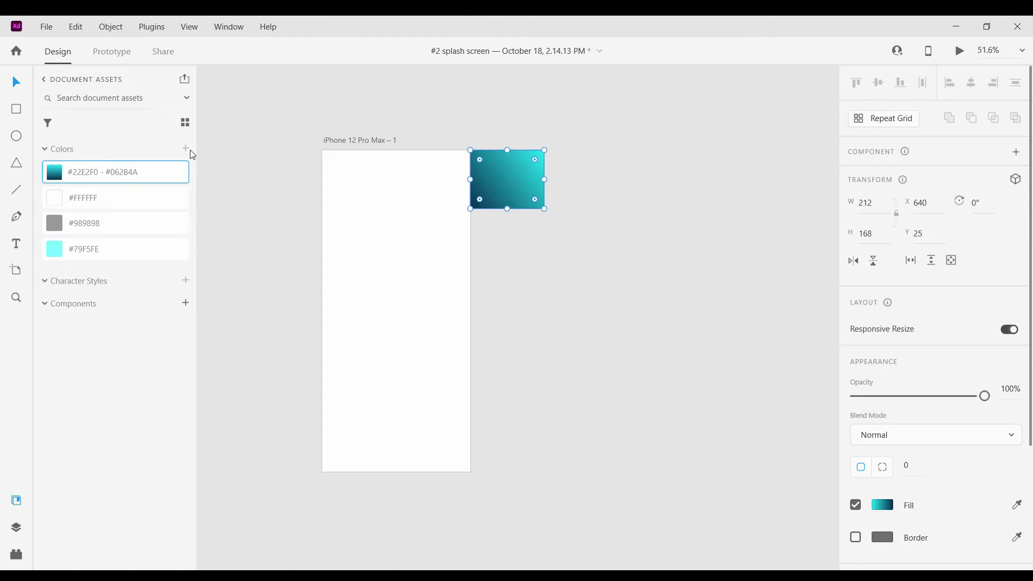
click(617, 271)
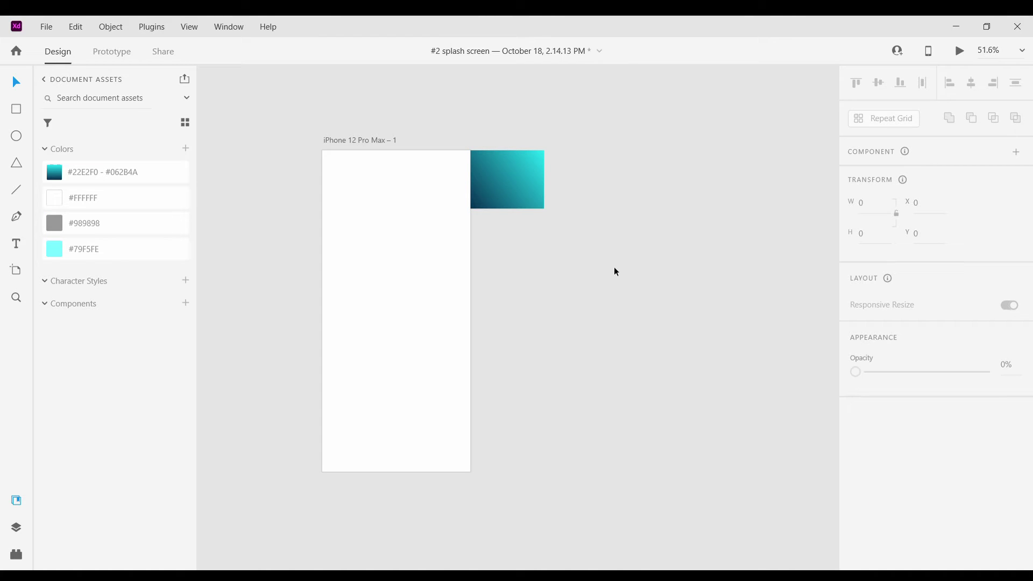
Move the gradient rectangle away from the artboard's right side to just above the artboard, aligned with its left edge
drag(491, 183, 523, 172)
click(515, 218)
scroll(517, 211, left, 2)
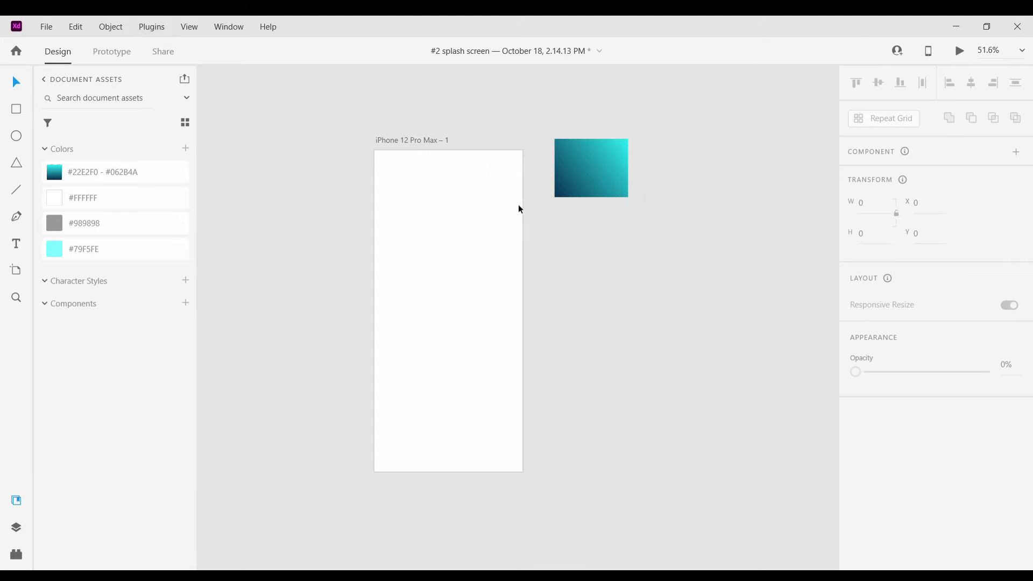
scroll(538, 207, up, 2)
drag(566, 208, 410, 155)
click(352, 221)
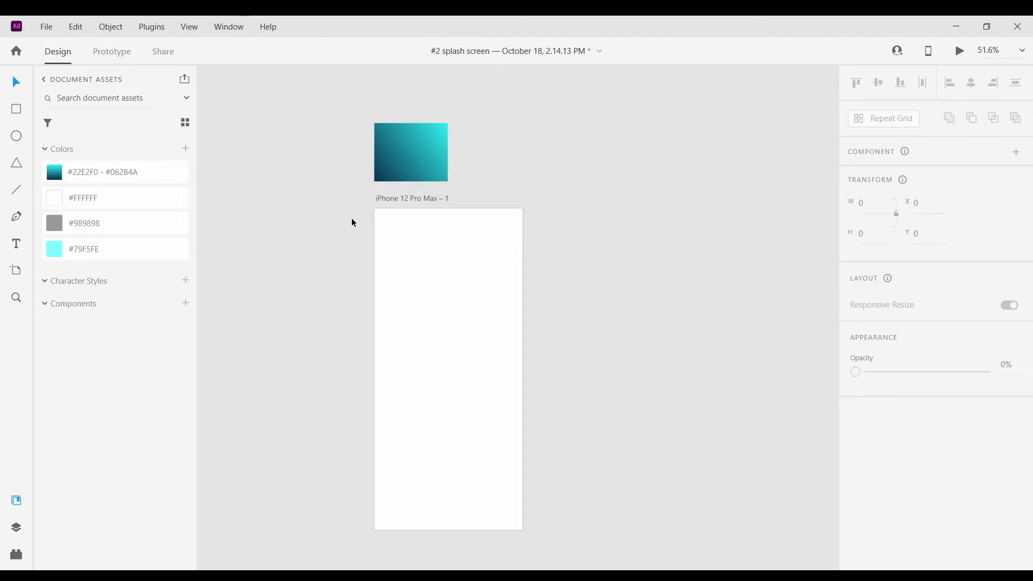
scroll(352, 220, up, 3)
scroll(351, 220, right, 2)
scroll(350, 221, down, 1)
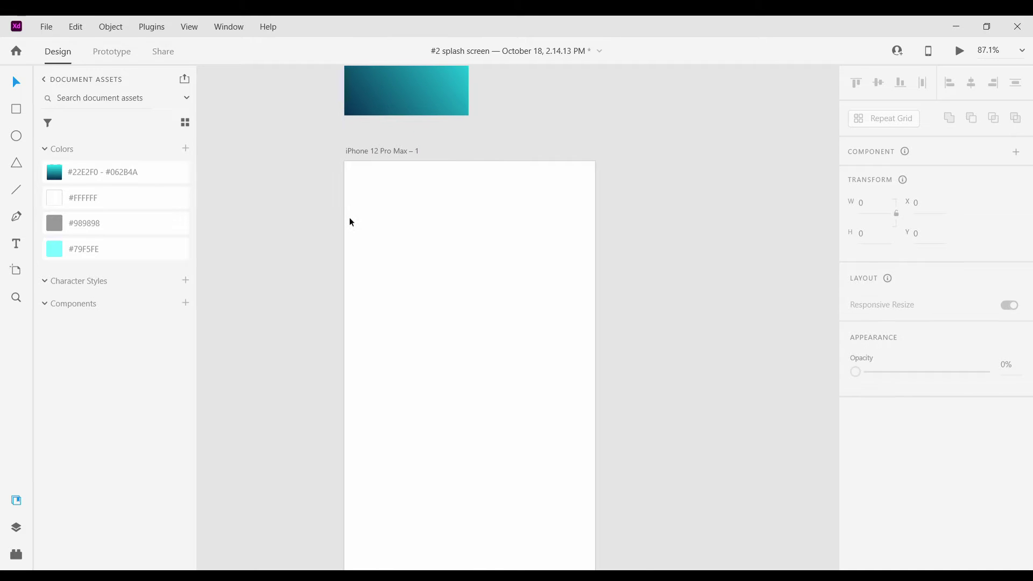
click(351, 221)
click(321, 204)
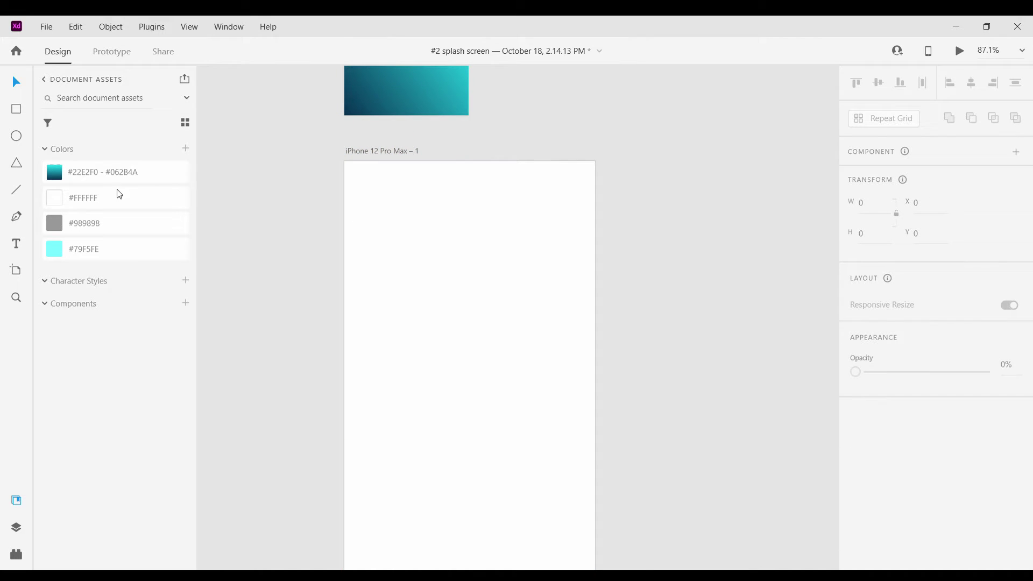
click(22, 135)
click(17, 242)
scroll(570, 365, down, 1)
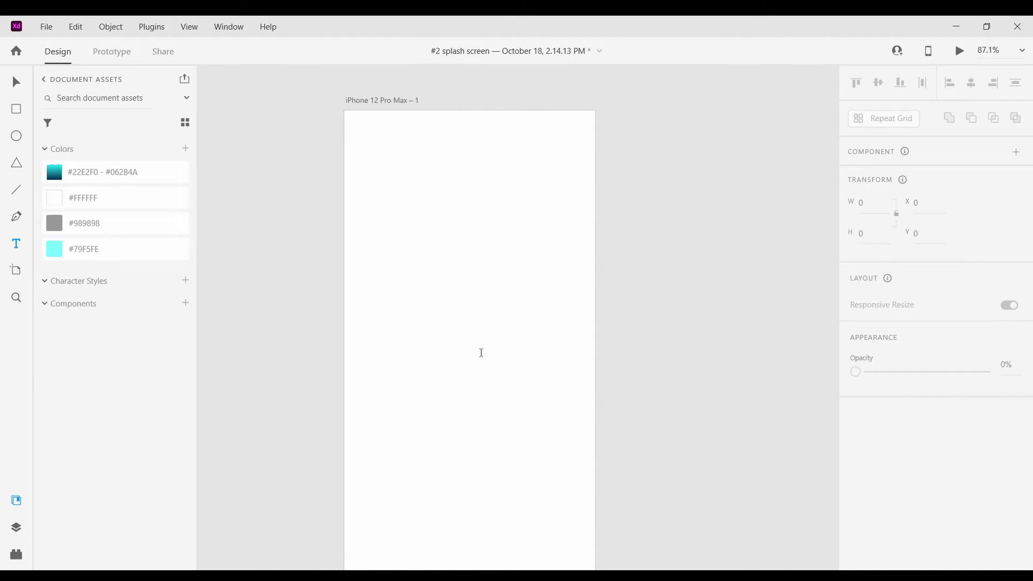
drag(428, 317, 515, 359)
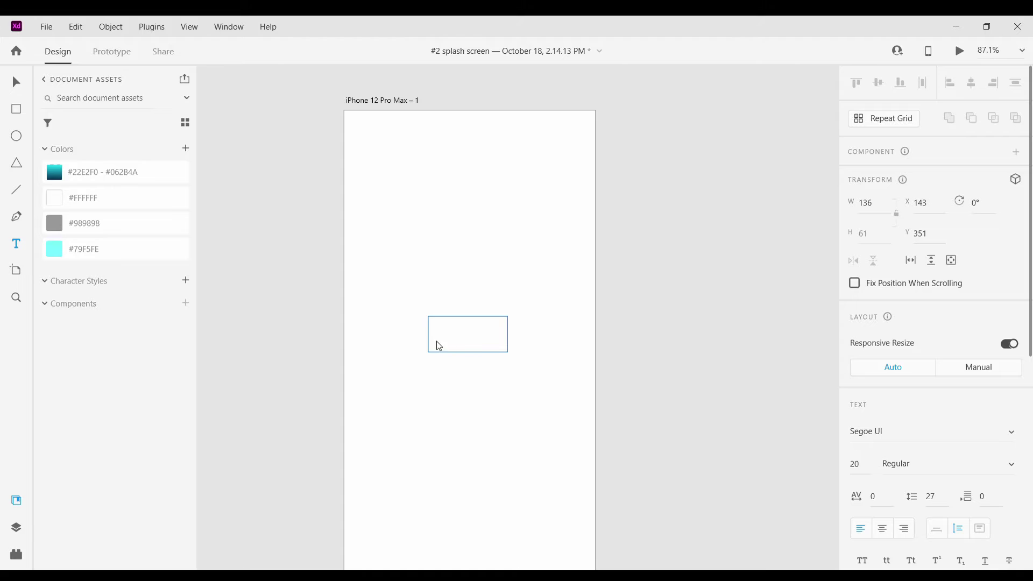
key(Escape)
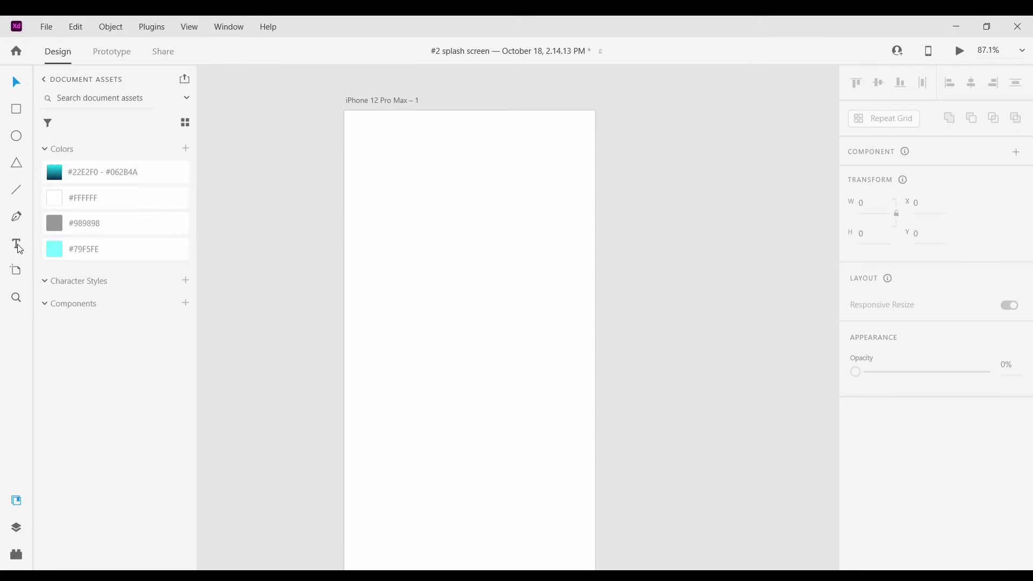
Add the auto-width text "iBANK" in the upper middle of the artboard and enlarge it to font size 42
click(17, 246)
drag(416, 324, 518, 358)
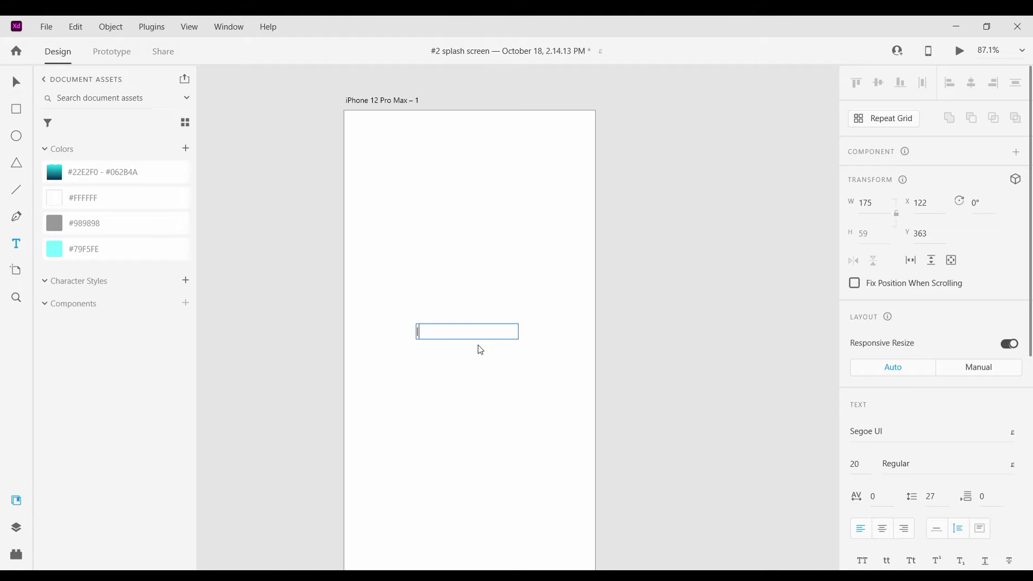
text(iBANK)
click(947, 539)
click(16, 84)
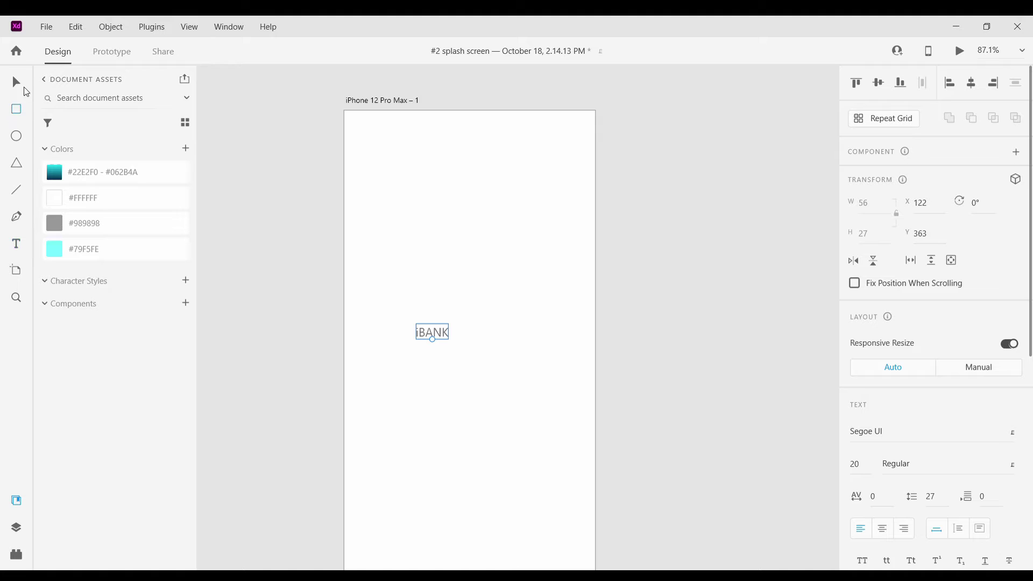
drag(439, 347, 440, 363)
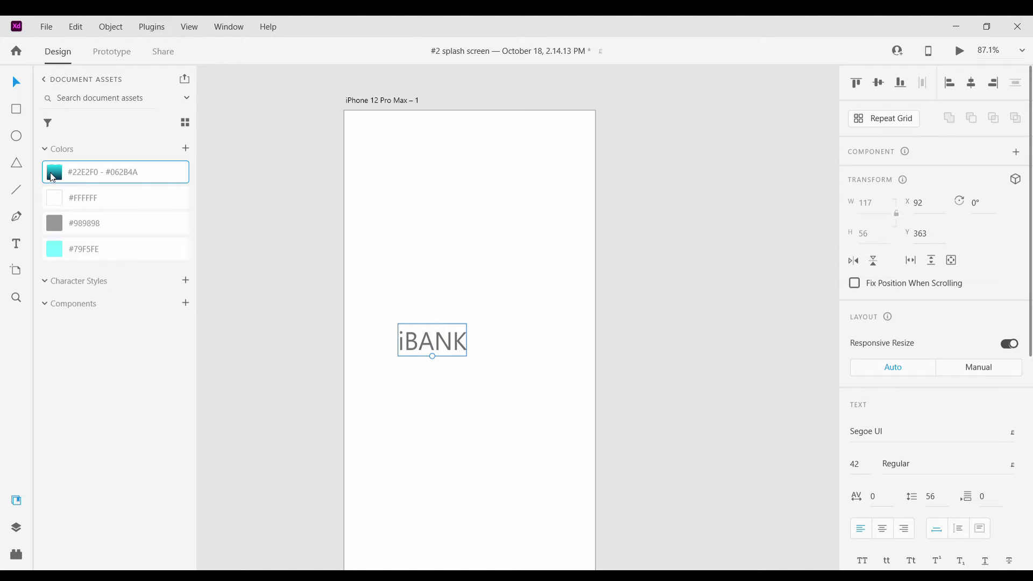
Try a dark teal sampled from the saved gradient swatch as the iBANK text's fill and shift the text to the right
scroll(1020, 434, down, 5)
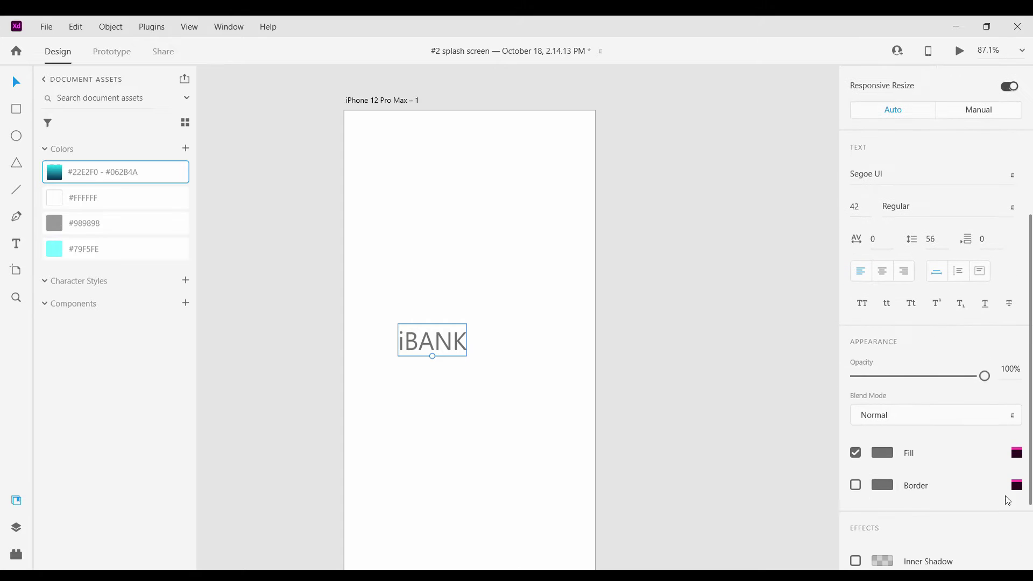
click(1018, 454)
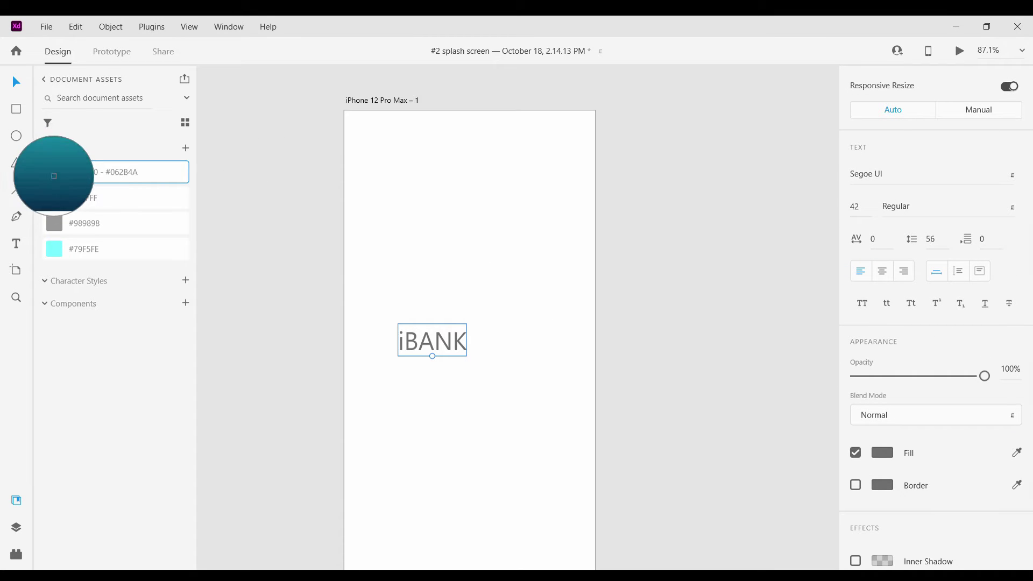
click(58, 179)
click(419, 340)
drag(419, 340, 436, 341)
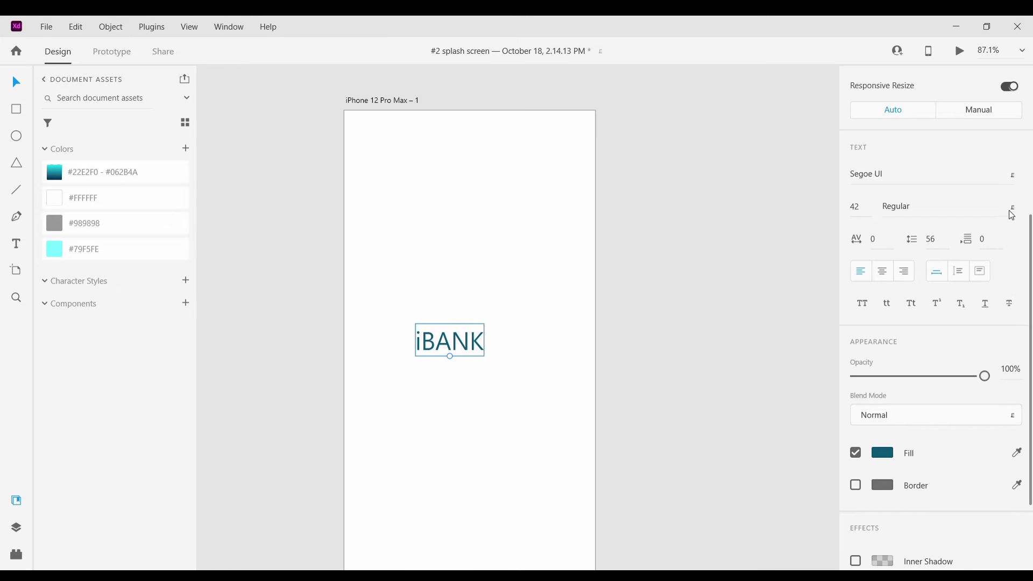
Make the iBANK text bold and move it slightly up toward the artboard's vertical center line
key(ctrl+b)
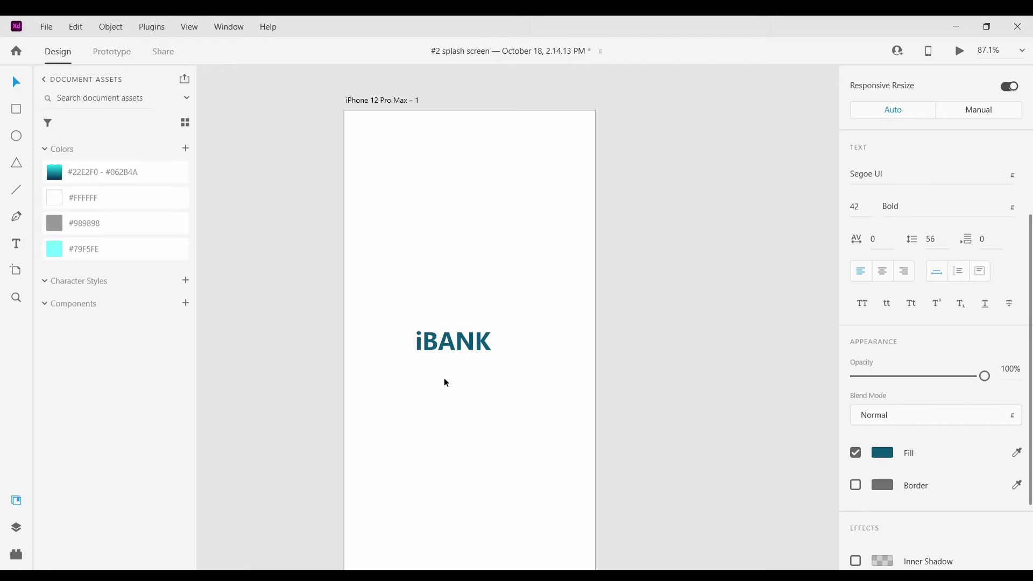
drag(453, 347, 465, 333)
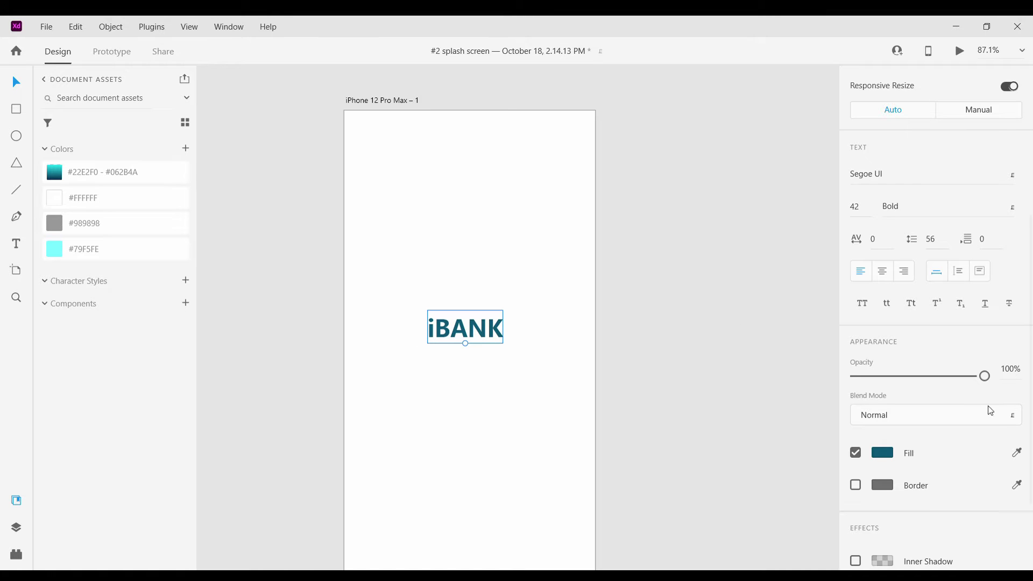
Fill the iBANK text with a lighter teal sampled from the gradient swatch and center it horizontally on the artboard
click(1017, 451)
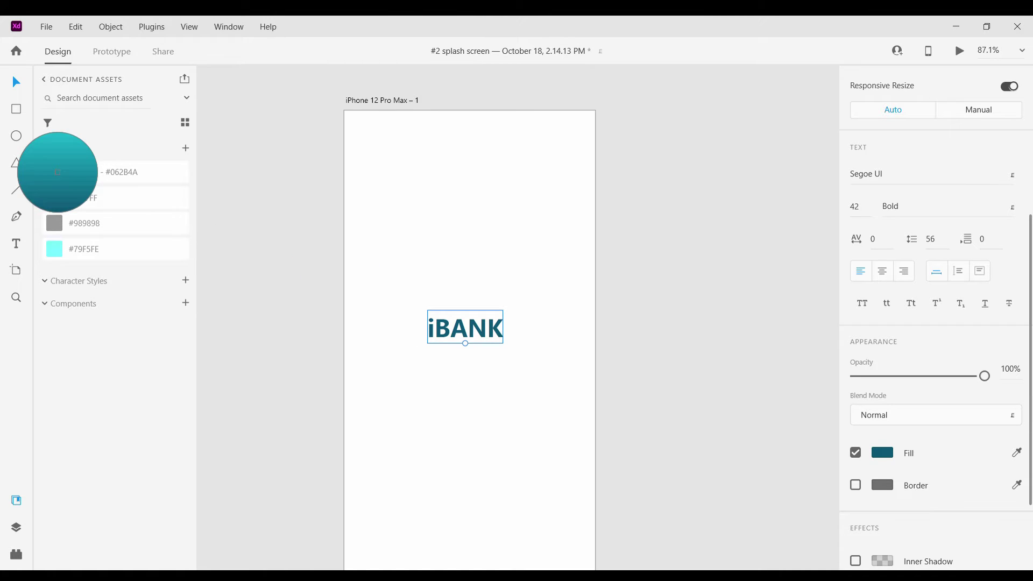
click(57, 171)
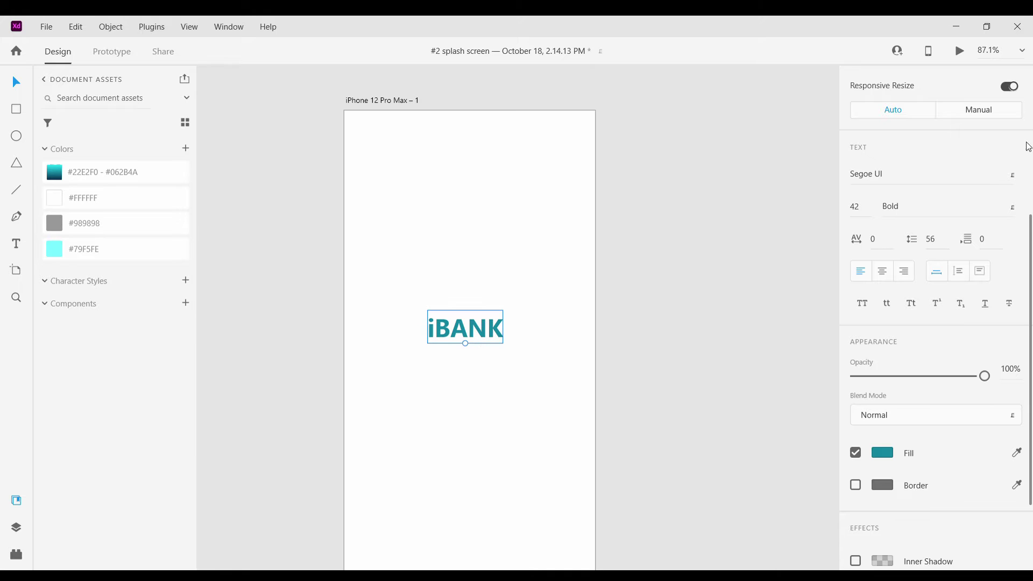
scroll(1028, 146, up, 5)
scroll(1012, 97, down, 1)
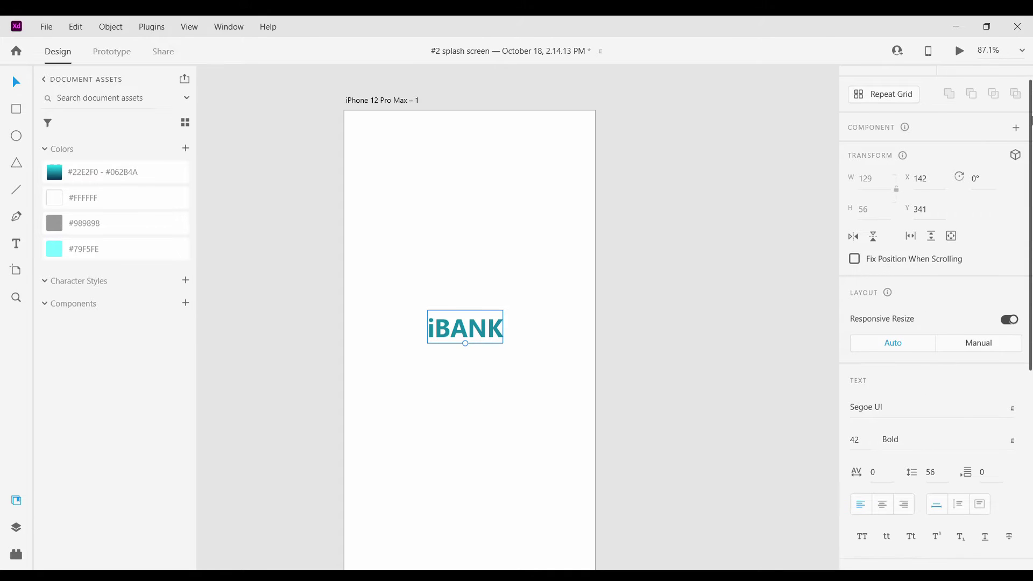
click(973, 73)
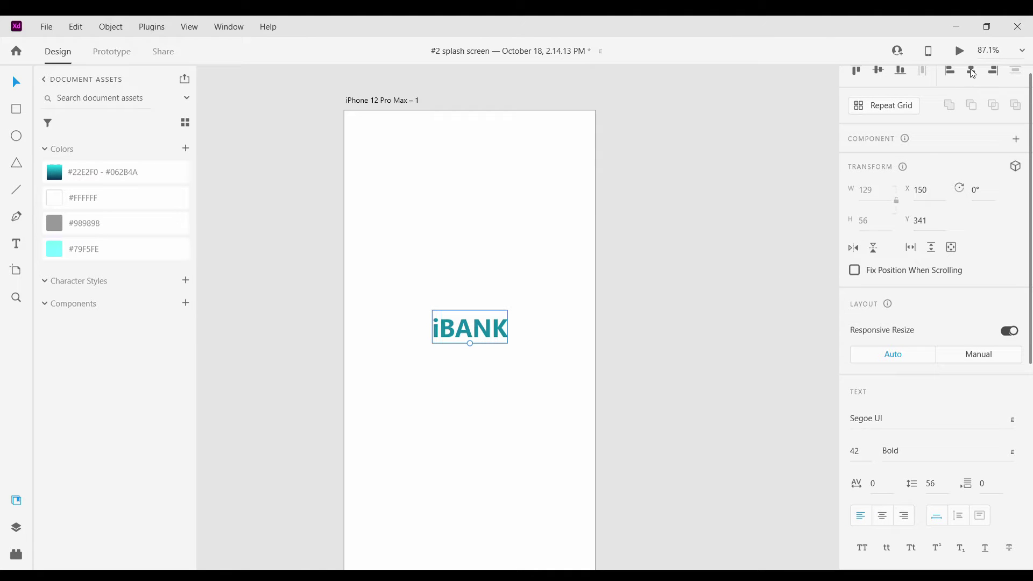
click(672, 370)
Move the gradient rectangle far above the artboard, to about X 166, Y -578
scroll(453, 385, down, 6)
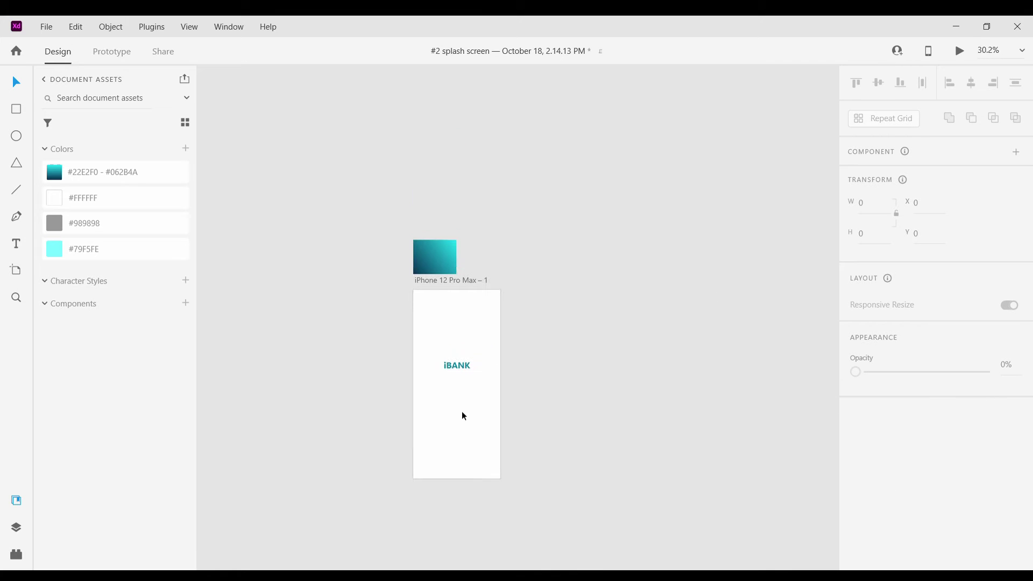
scroll(477, 379, up, 4)
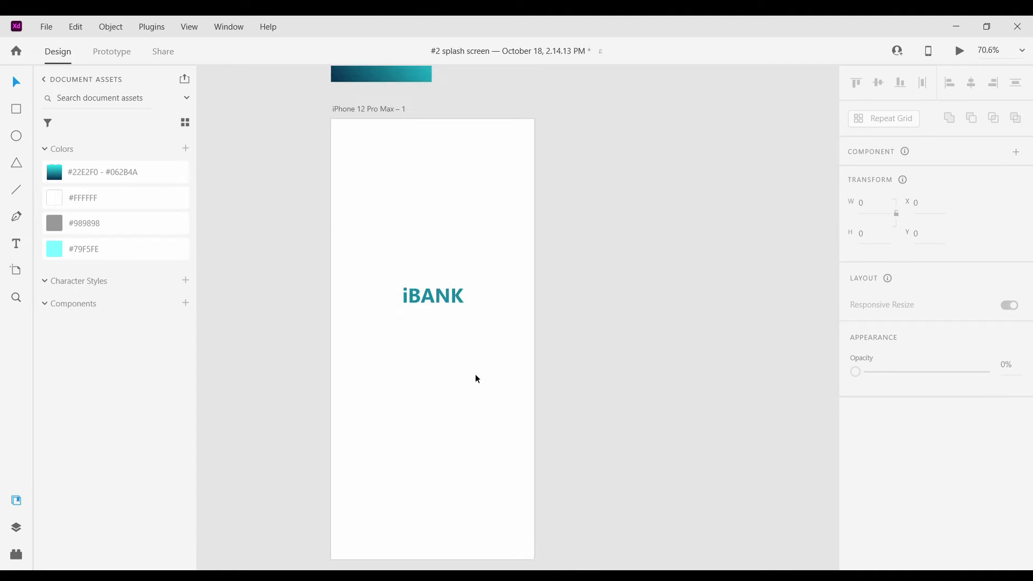
scroll(396, 177, up, 1)
drag(394, 127, 372, 68)
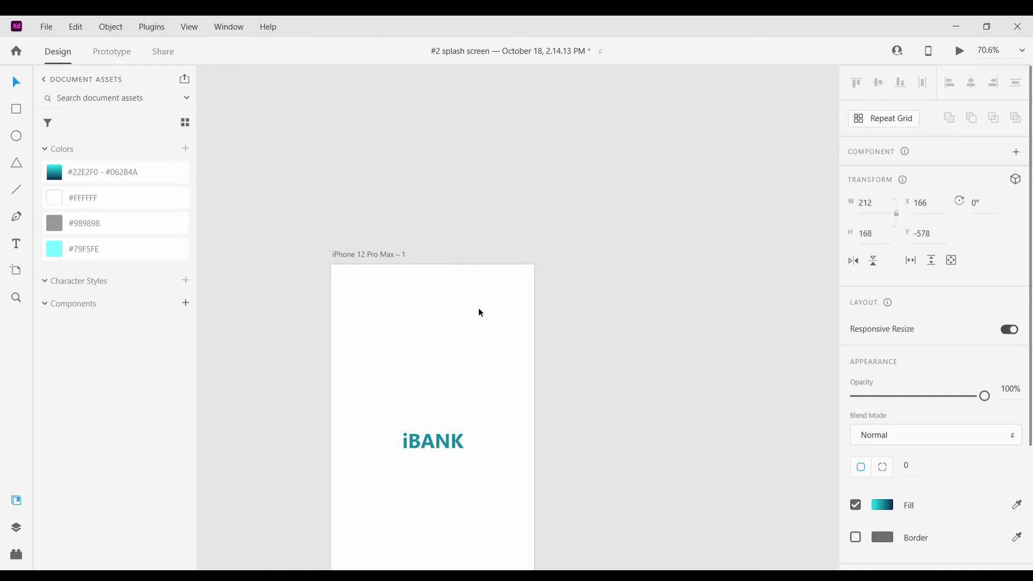
click(639, 395)
scroll(639, 395, down, 3)
click(433, 292)
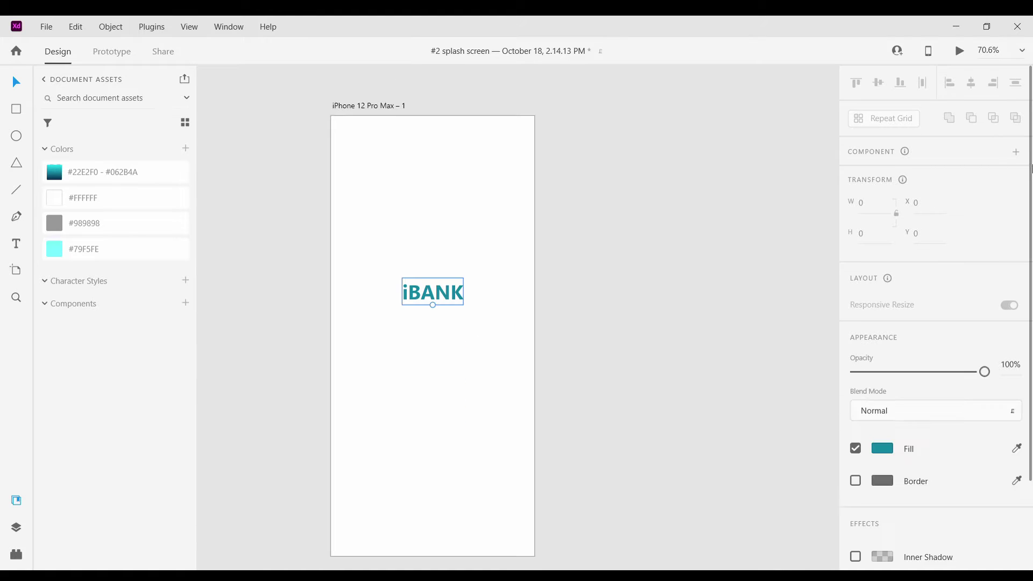
scroll(1032, 171, down, 1)
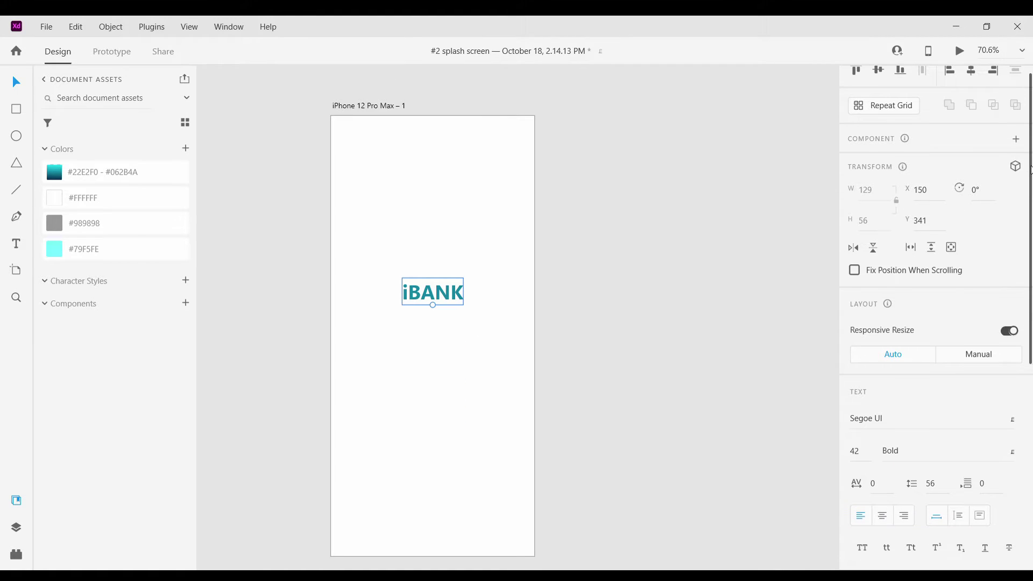
click(635, 272)
Draw a rectangle about 78 by 73 in the artboard's upper-left area, above the iBANK text
scroll(637, 275, down, 2)
scroll(473, 269, down, 5)
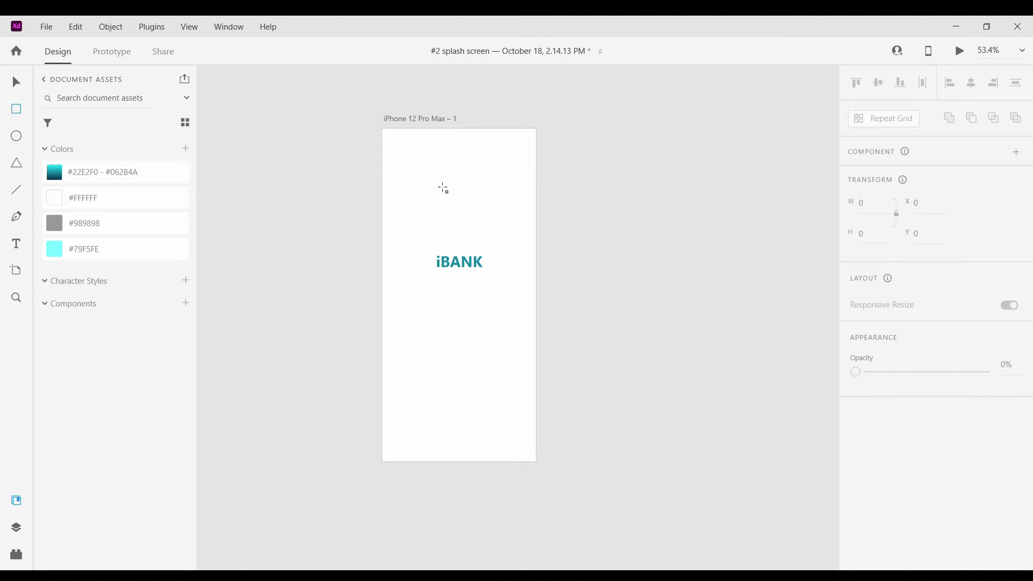
scroll(443, 189, up, 4)
drag(376, 156, 427, 205)
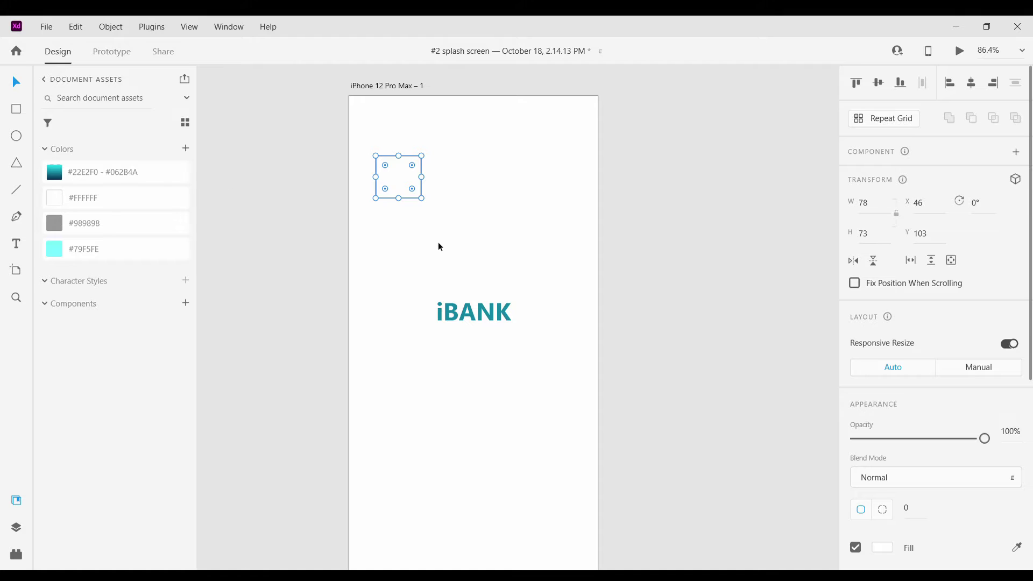
scroll(920, 509, down, 1)
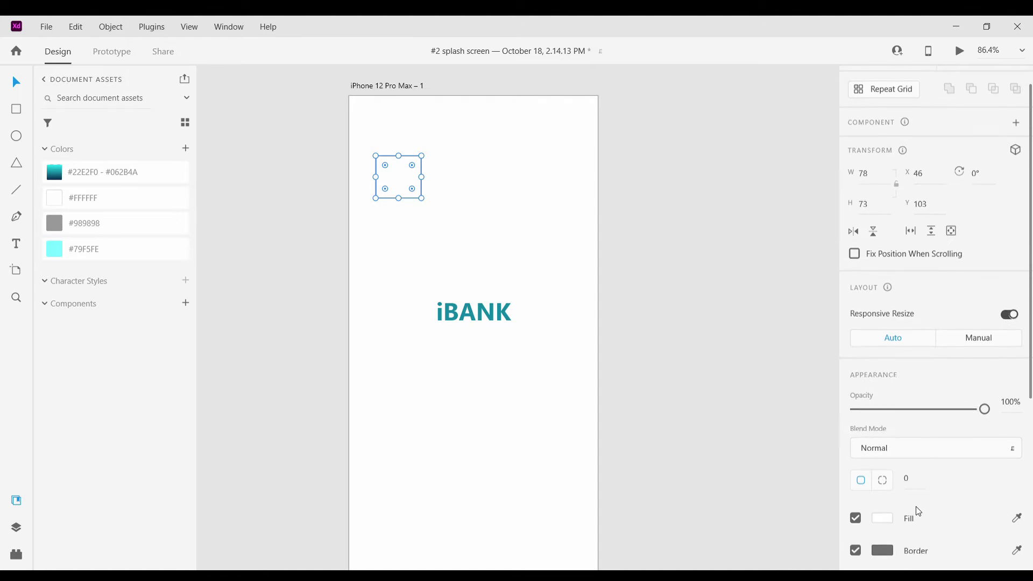
click(477, 167)
Fill the artboard with the saved #79F5FE color and lighten it to the pale cyan #EEFEFF
click(392, 85)
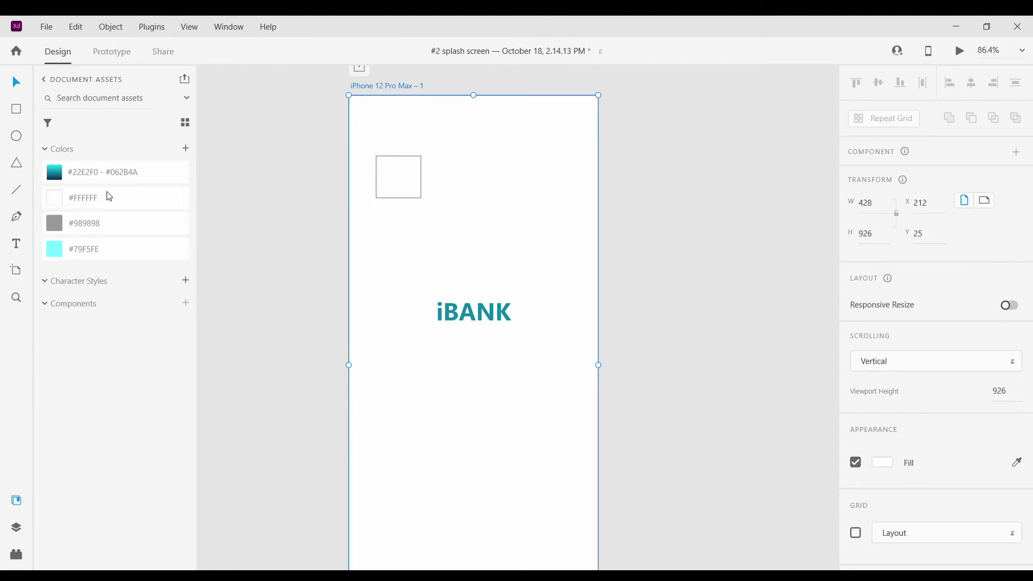
click(60, 250)
click(875, 466)
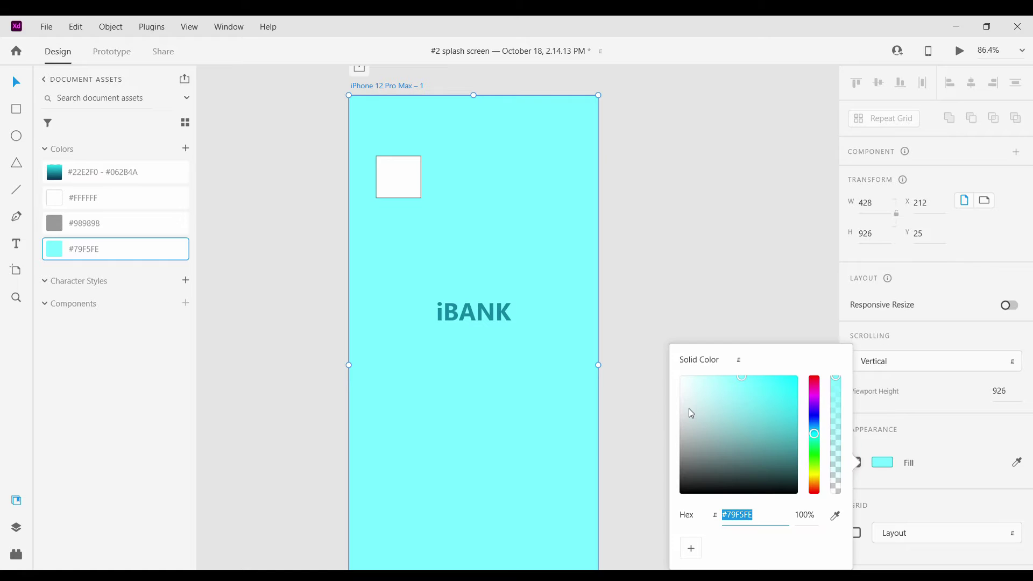
drag(689, 409, 688, 367)
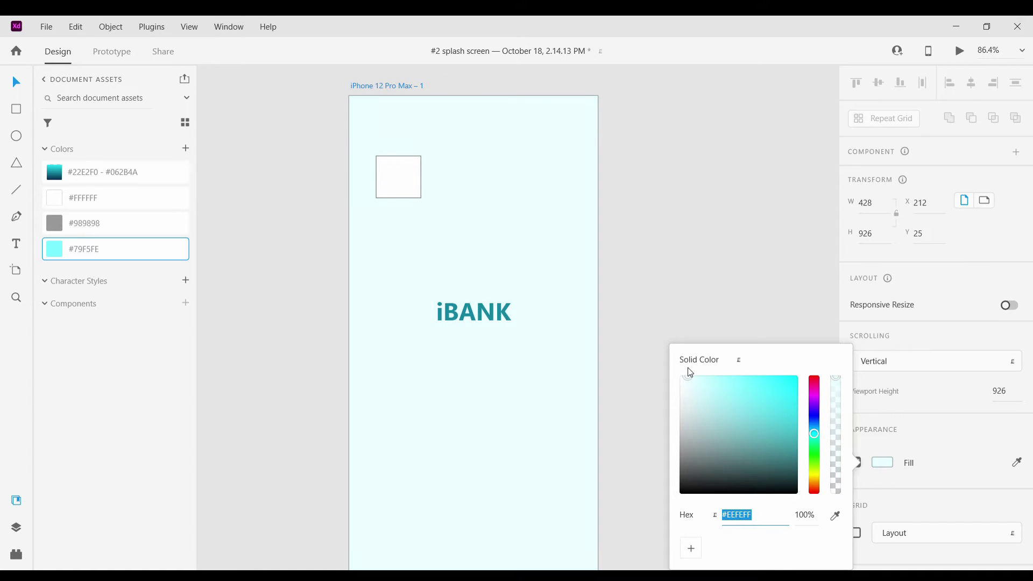
click(650, 221)
click(651, 225)
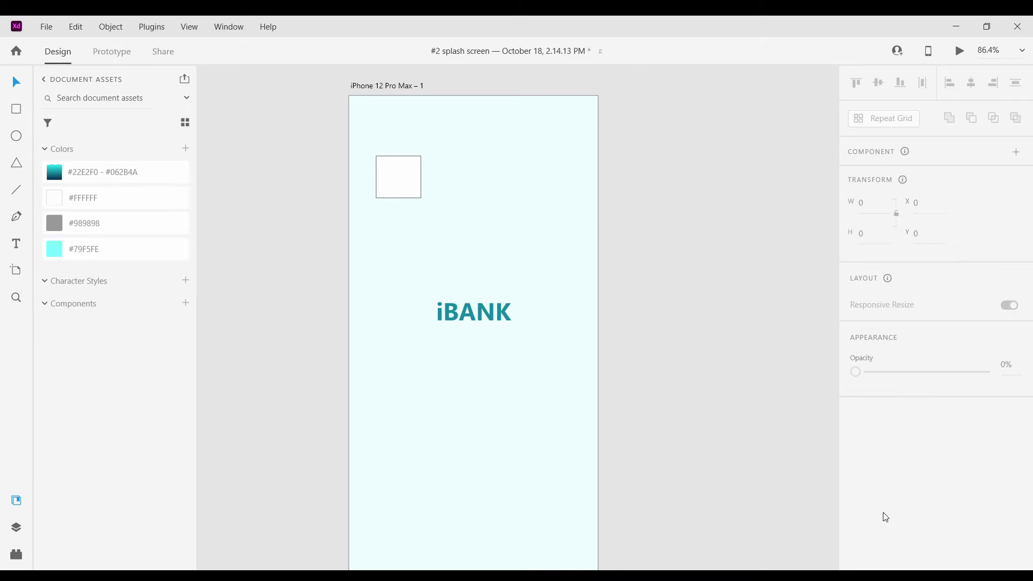
click(366, 95)
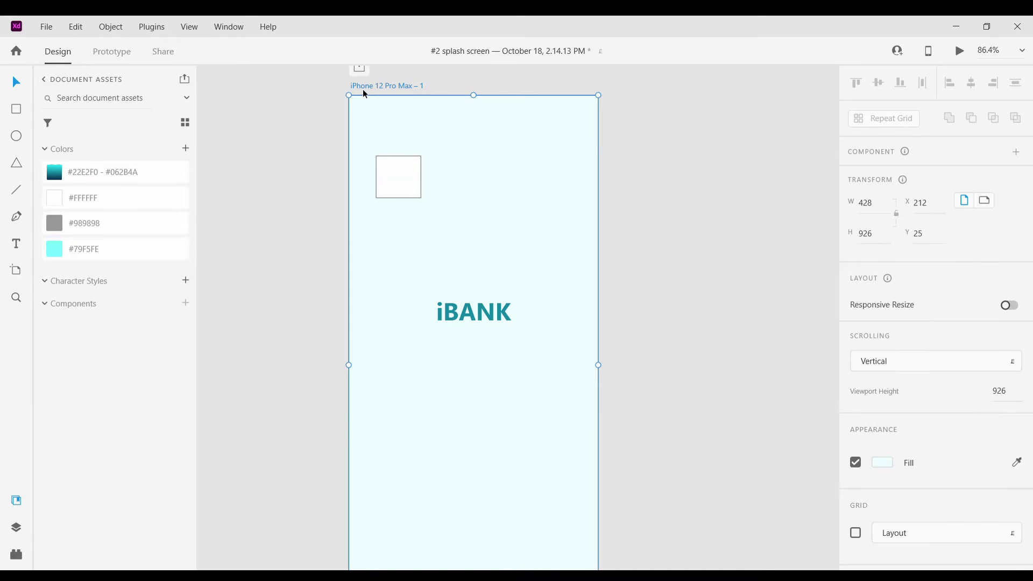
click(631, 289)
scroll(627, 286, down, 3)
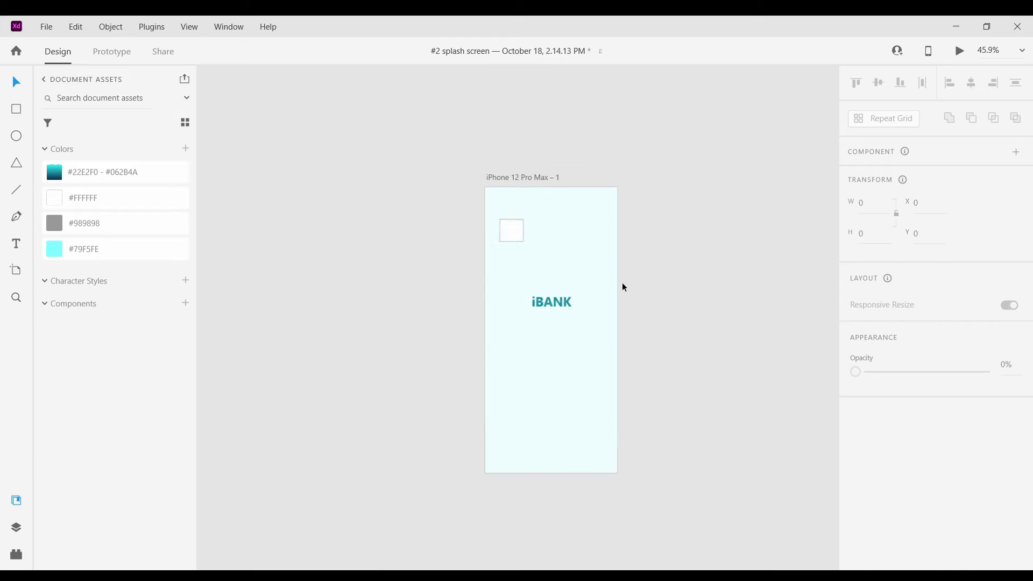
Color the border of the white rectangle above the iBANK text with the saved #79F5FE swatch
scroll(592, 290, up, 5)
click(386, 183)
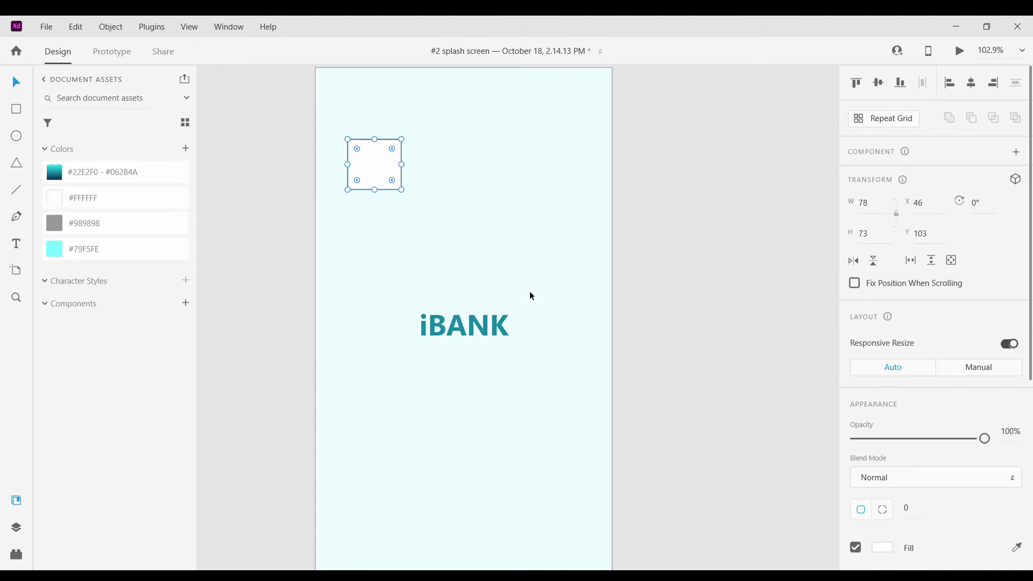
drag(1032, 347, 1022, 442)
click(1017, 415)
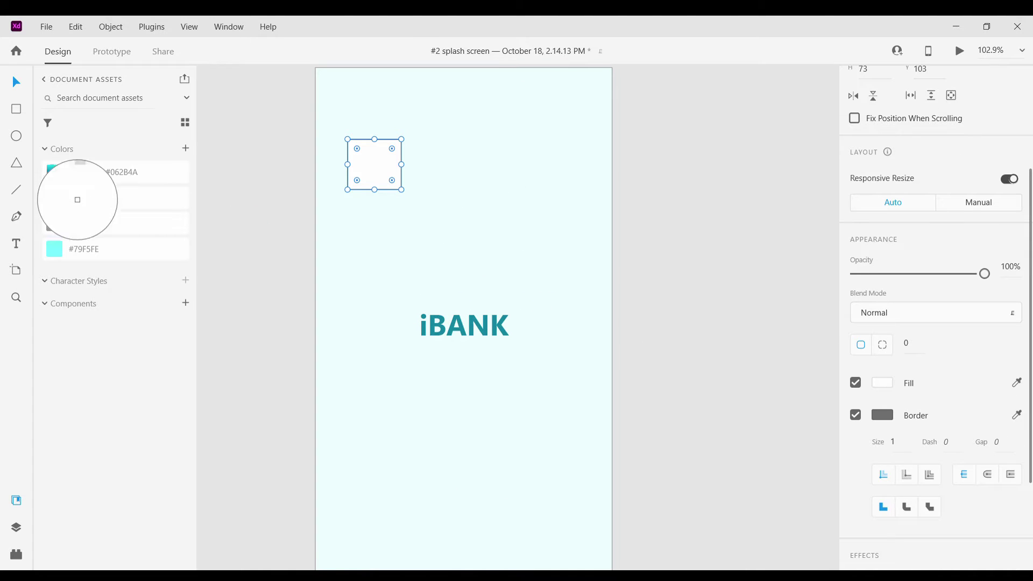
click(55, 251)
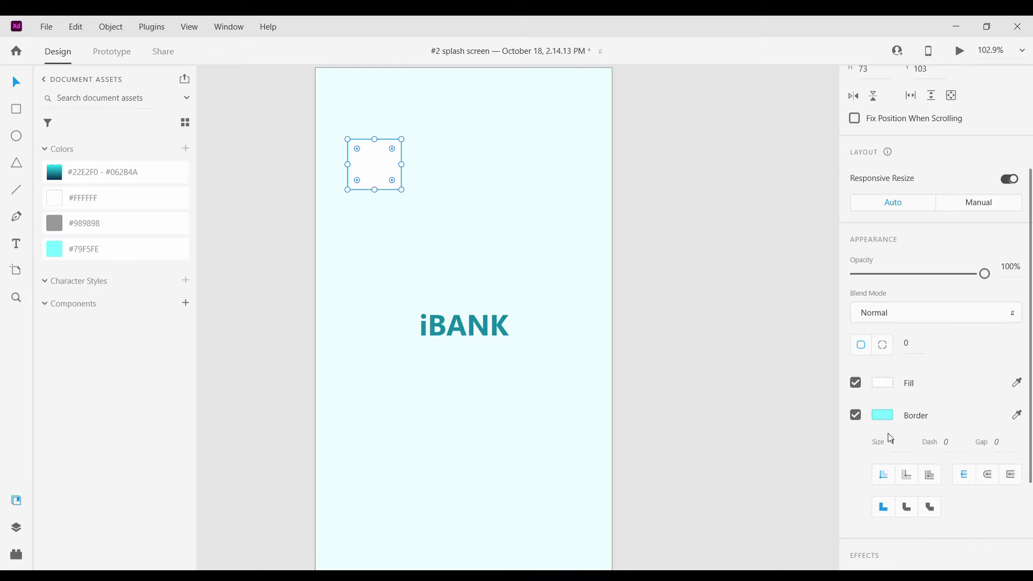
Set the border size of the cyan-outlined rectangle to 7
key(Up)
key(Up)
key(Up)
key(Up)
key(Up)
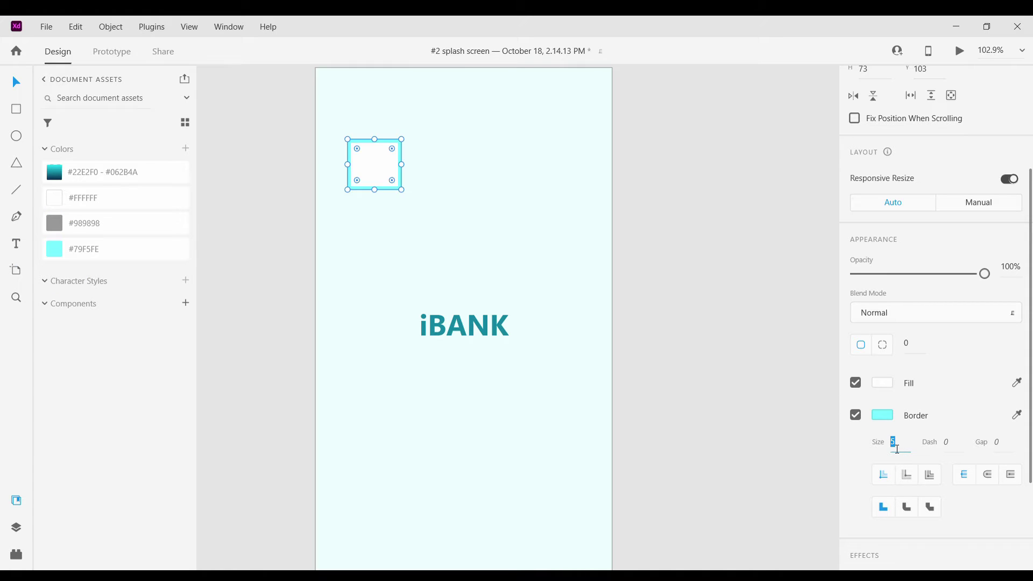
key(Up)
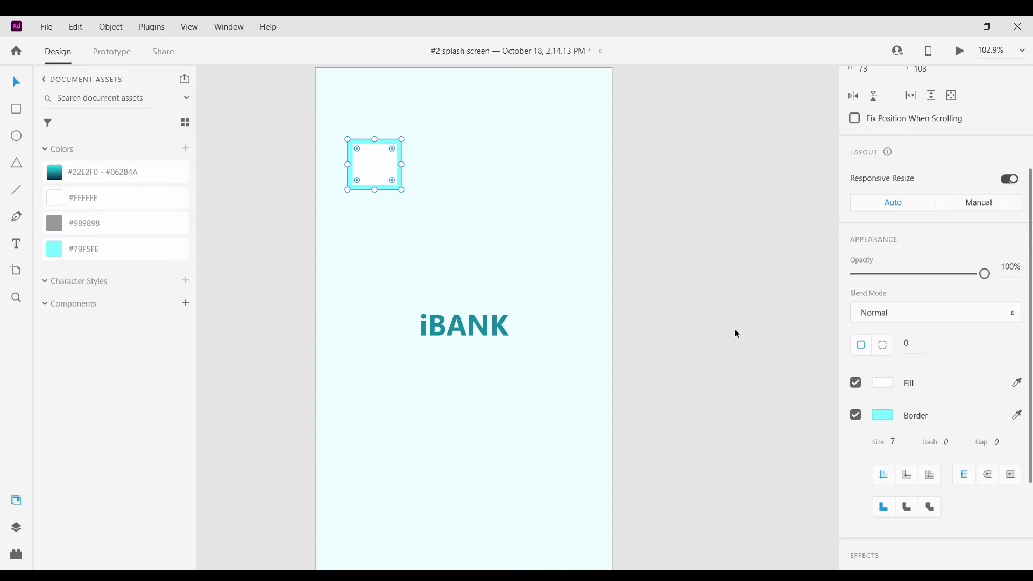
Reposition the cyan-bordered rectangle in the artboard's upper-left area, to about X 60, Y 109
click(393, 183)
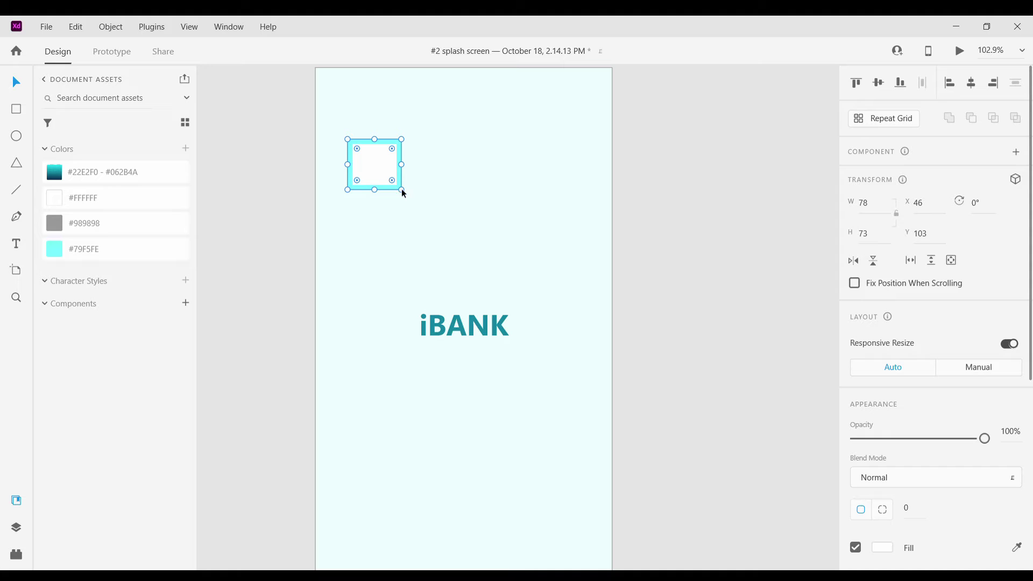
drag(377, 184, 395, 198)
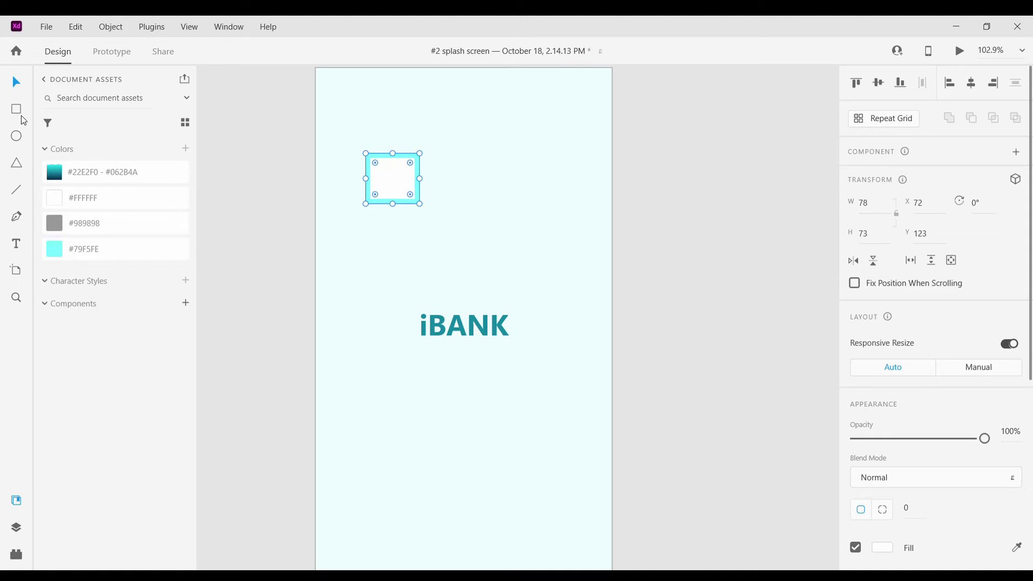
key(v)
click(446, 231)
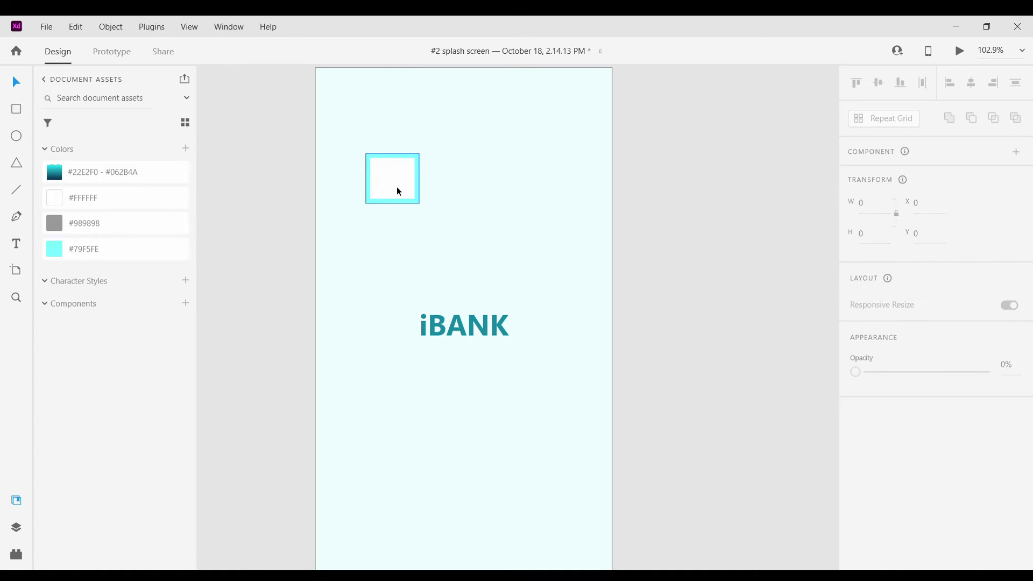
click(396, 186)
mouse_move(410, 203)
mouse_down()
mouse_move(420, 210)
mouse_move(404, 196)
mouse_up()
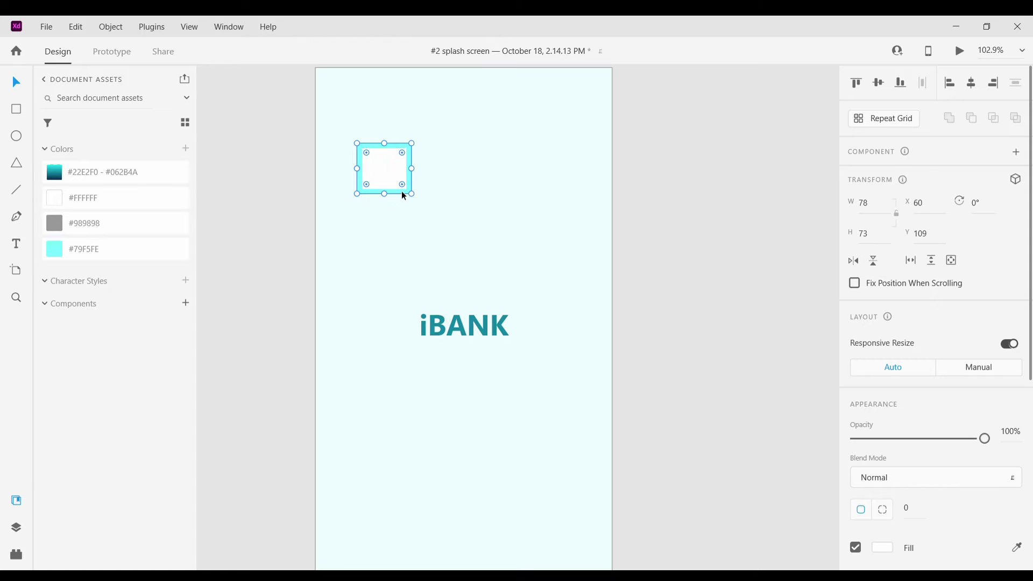
click(671, 188)
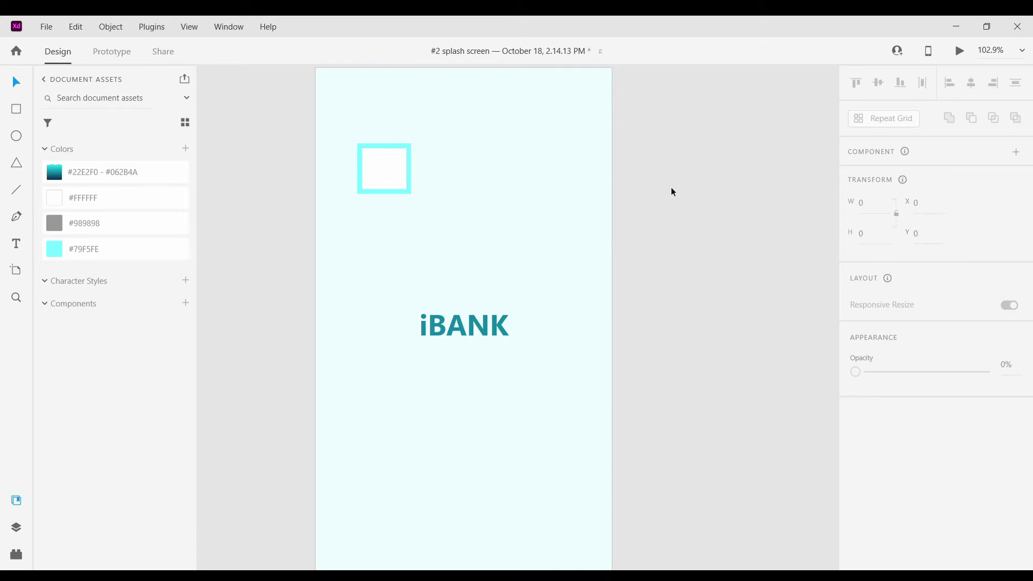
Duplicate the cyan-bordered rectangle and shrink the copy to about 56 by 52, overlapping the original's lower-right corner
click(375, 197)
drag(395, 191, 421, 219)
click(609, 210)
scroll(414, 210, up, 5)
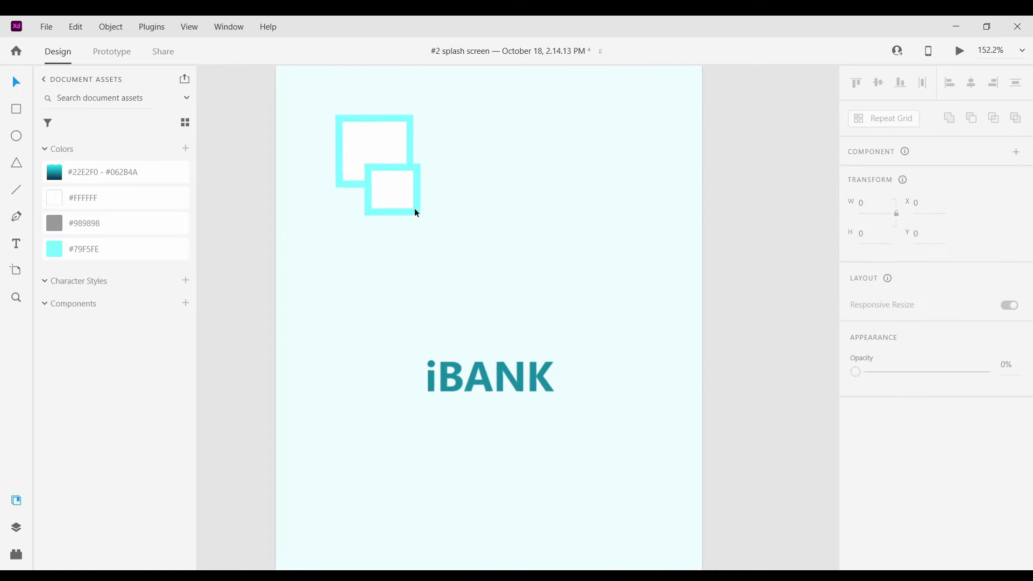
Recolor the smaller rectangle's border with the saved gray #989898
click(414, 210)
scroll(936, 322, down, 3)
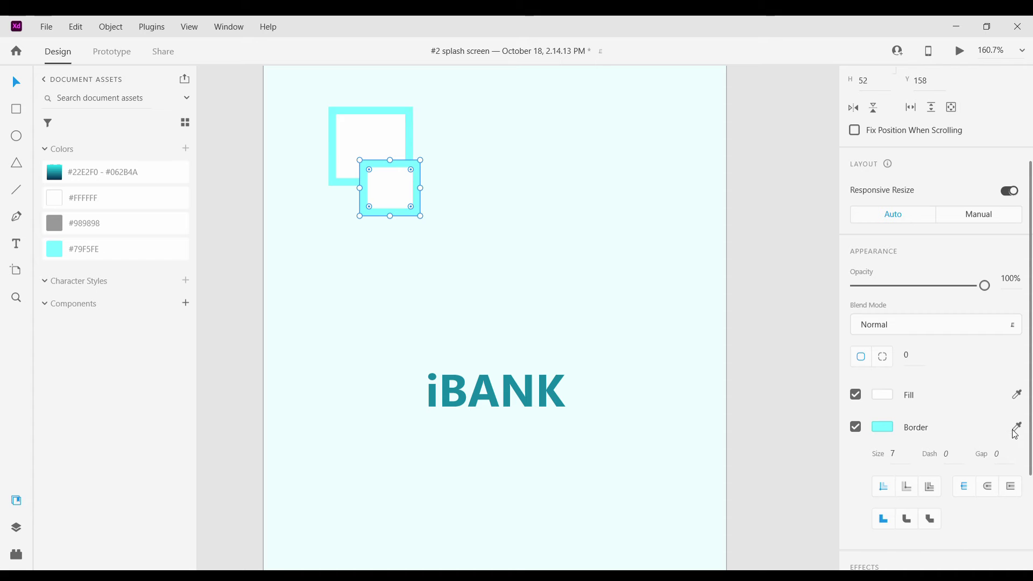
shift+click(55, 223)
click(456, 218)
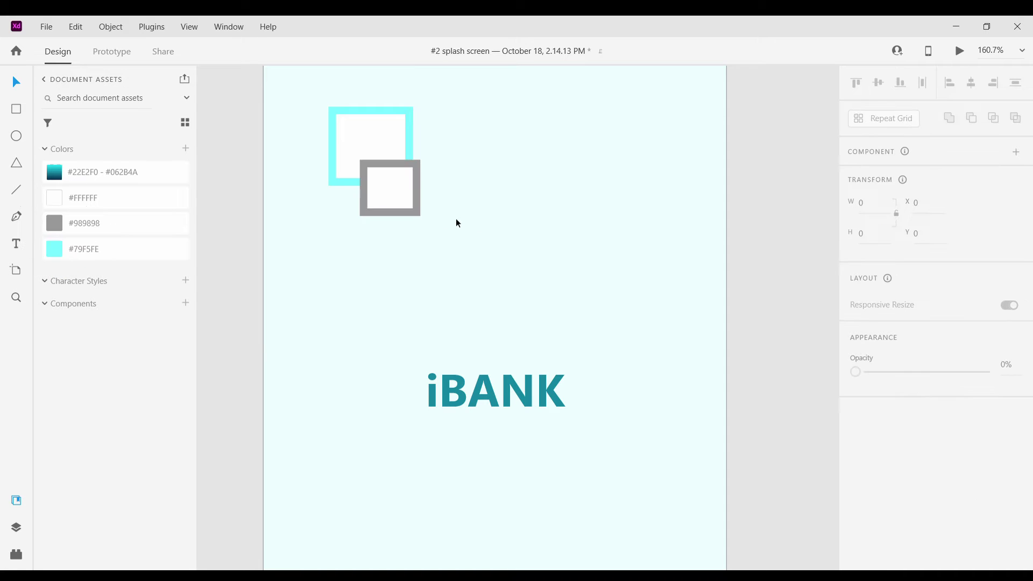
Move the small gray rectangle over the cyan rectangle's lower-left corner, to about X 36, Y 152
scroll(456, 218, down, 4)
scroll(424, 214, up, 6)
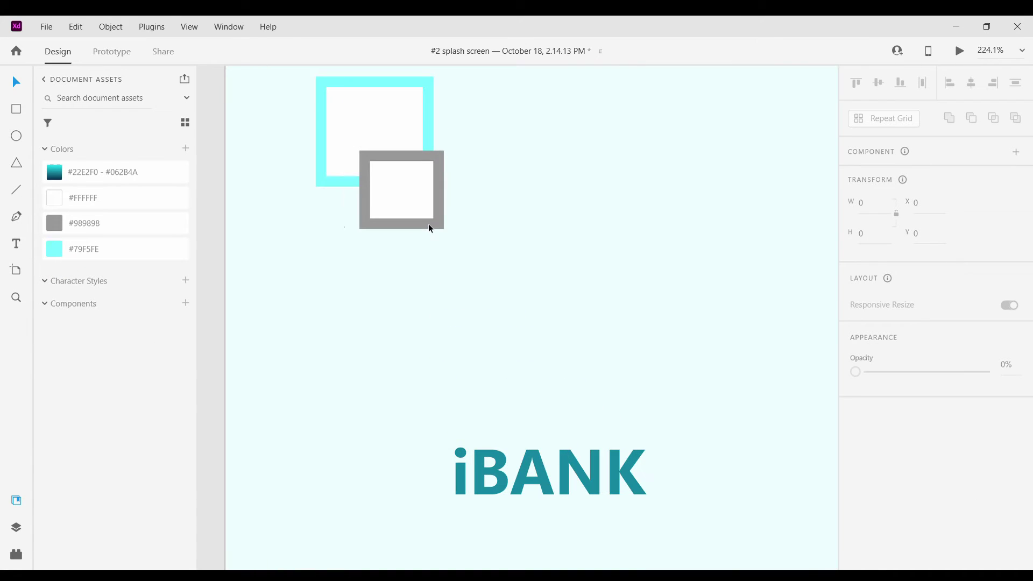
click(429, 224)
drag(417, 223, 348, 219)
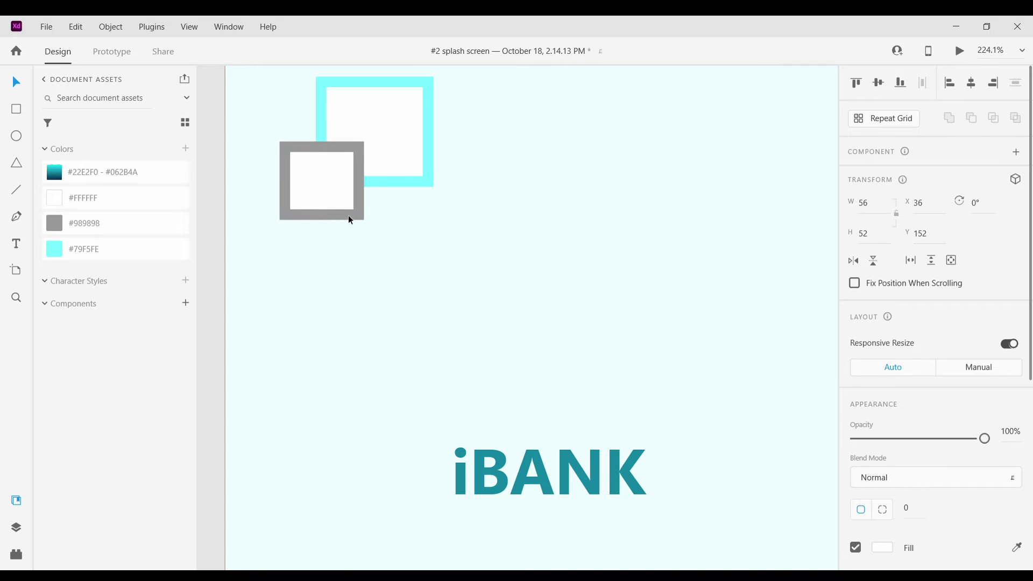
Turn off the fill of the small gray-bordered rectangle
scroll(419, 265, down, 2)
scroll(419, 265, down, 6)
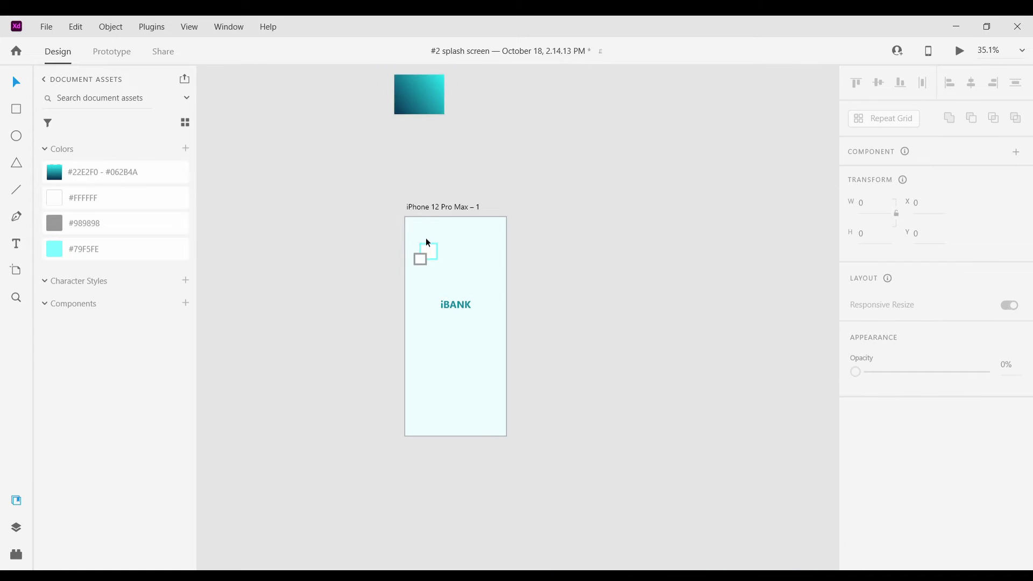
scroll(427, 243, up, 4)
scroll(428, 242, up, 1)
scroll(296, 503, right, 2)
click(343, 331)
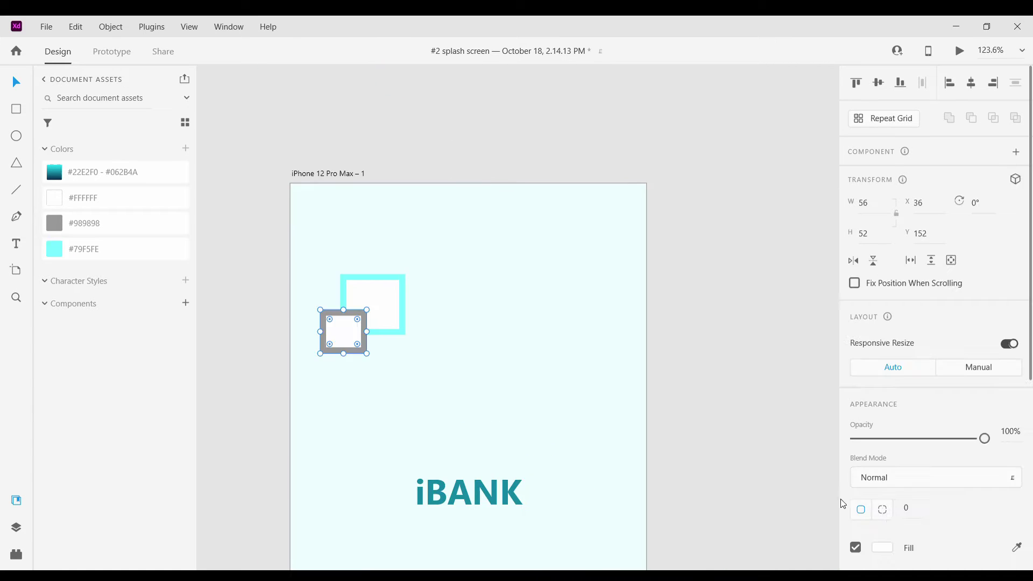
scroll(844, 398, down, 4)
click(855, 334)
click(738, 325)
scroll(463, 322, down, 5)
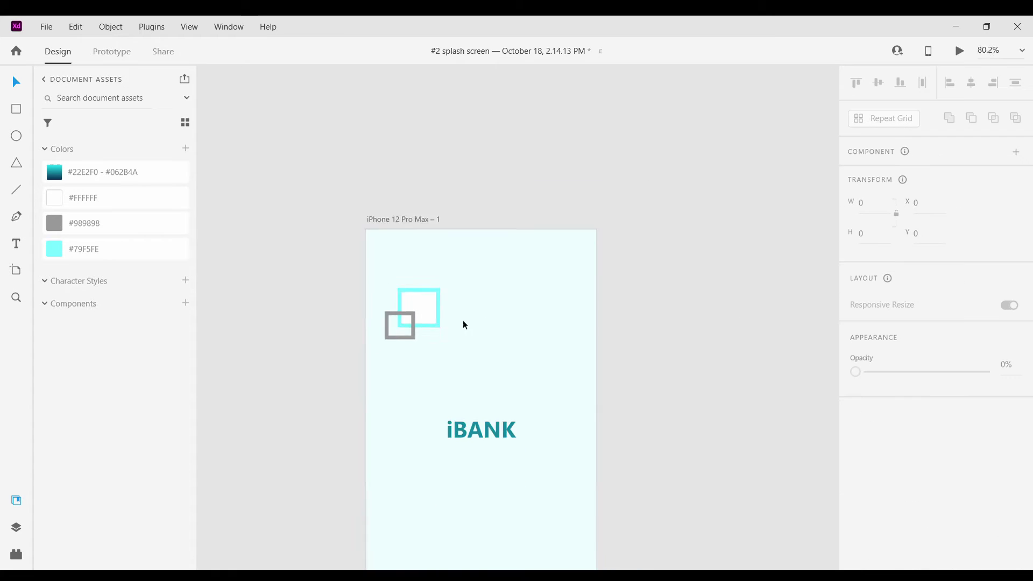
Select both the gray and the cyan rectangle and group them
scroll(418, 327, up, 6)
click(441, 352)
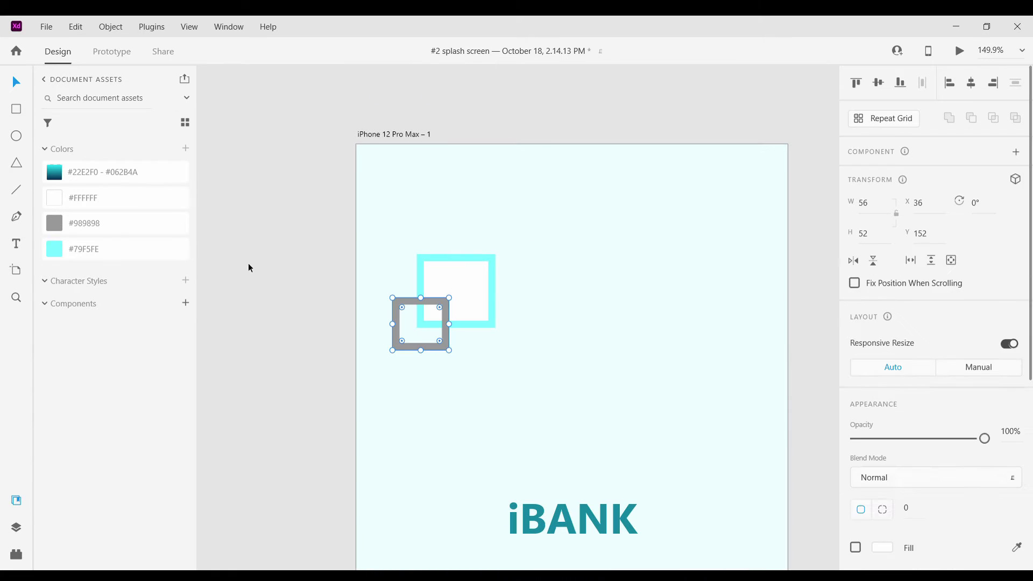
click(249, 265)
click(491, 323)
drag(407, 264, 399, 258)
key(ctrl+g)
click(565, 257)
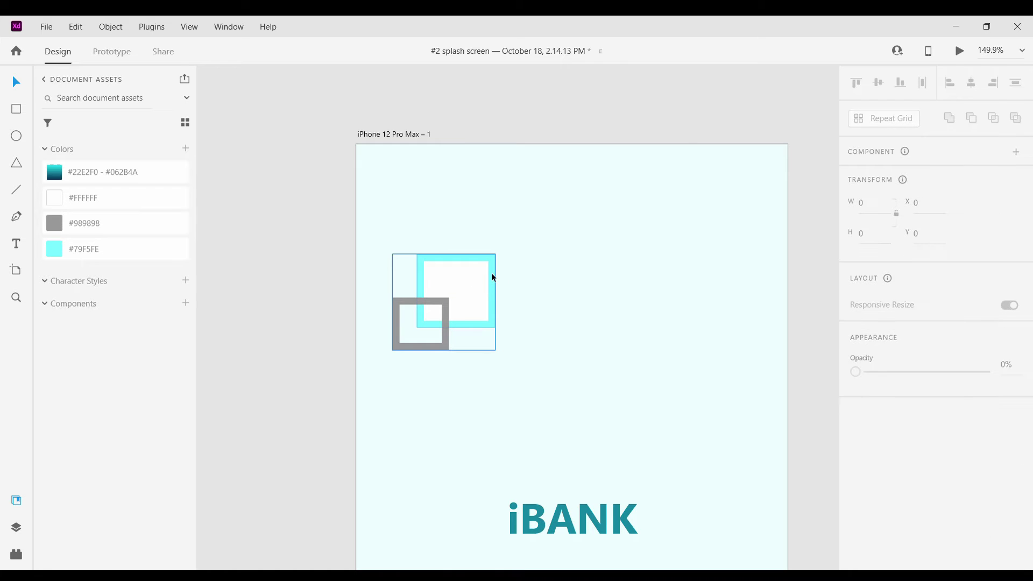
Duplicate the rectangle group toward the artboard's right side and rotate the copy to -90°
click(492, 274)
drag(497, 291, 674, 312)
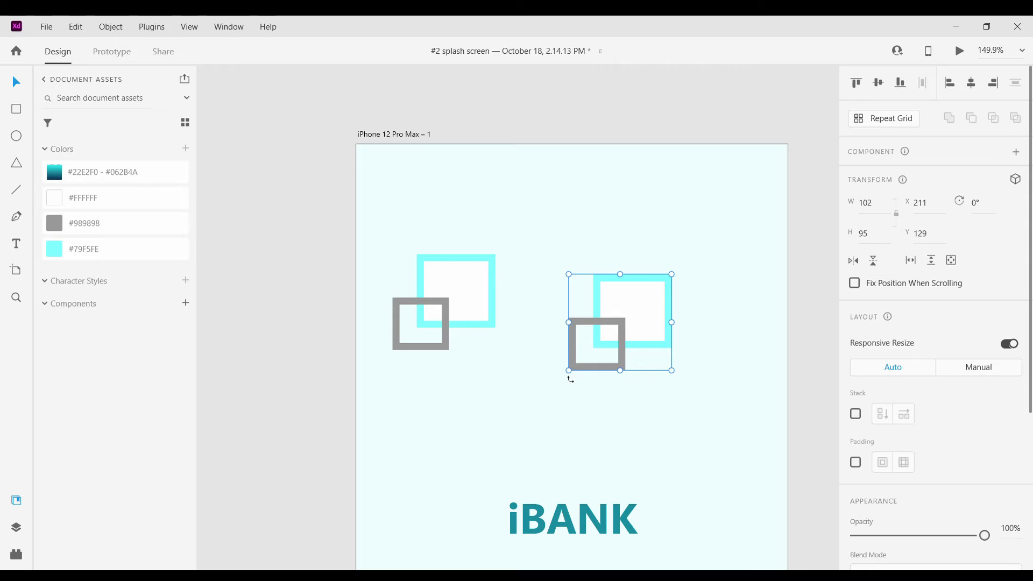
drag(615, 409, 682, 384)
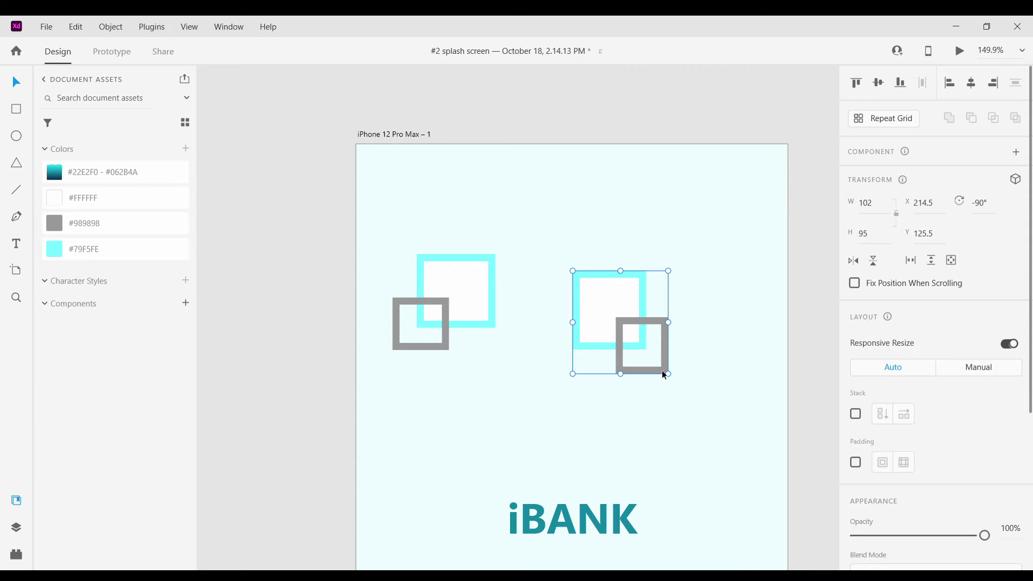
Shrink the rotated group to about 54 by 50 and place it above and right of iBANK, at X 303.5, Y 223.5
drag(666, 375, 624, 325)
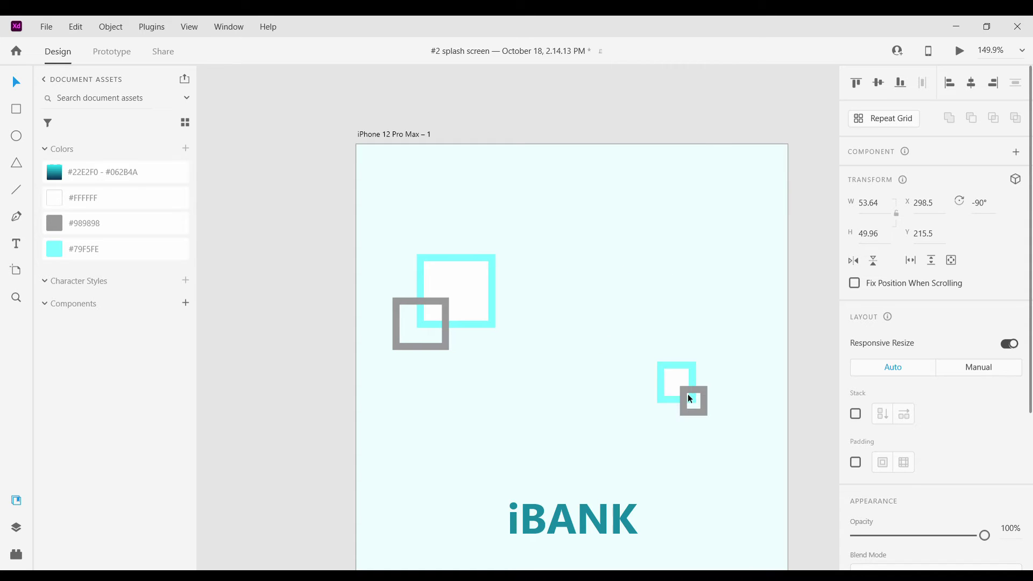
drag(688, 396, 693, 405)
Set the border size of the small rotated group to 5
scroll(903, 484, down, 4)
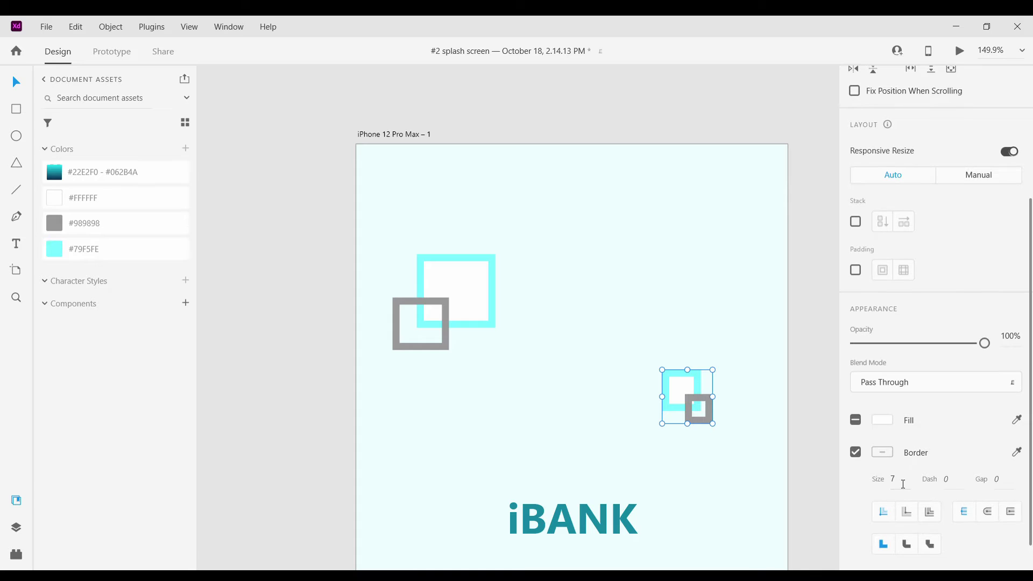
click(666, 290)
scroll(628, 327, down, 3)
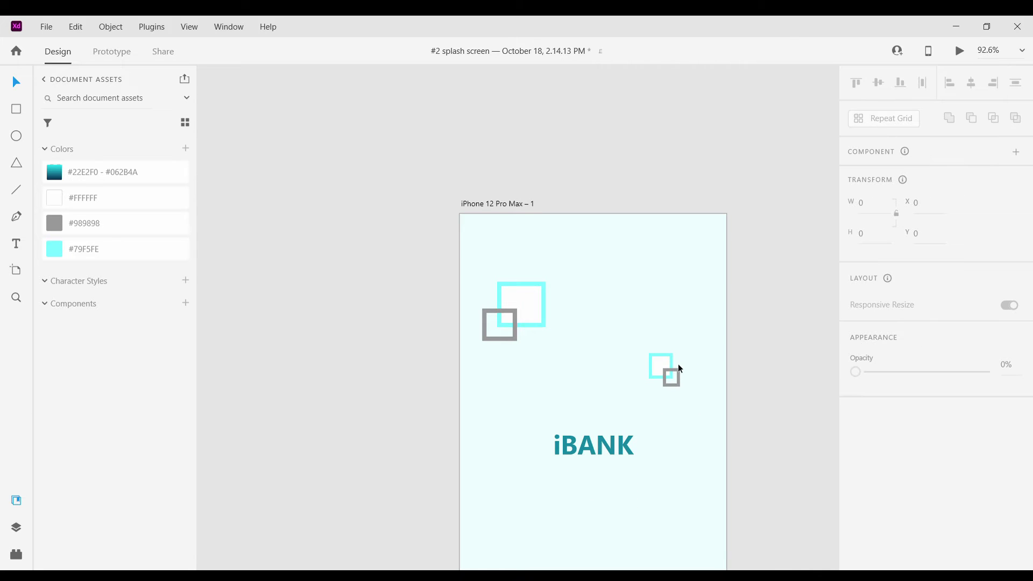
scroll(694, 361, down, 3)
scroll(678, 334, down, 1)
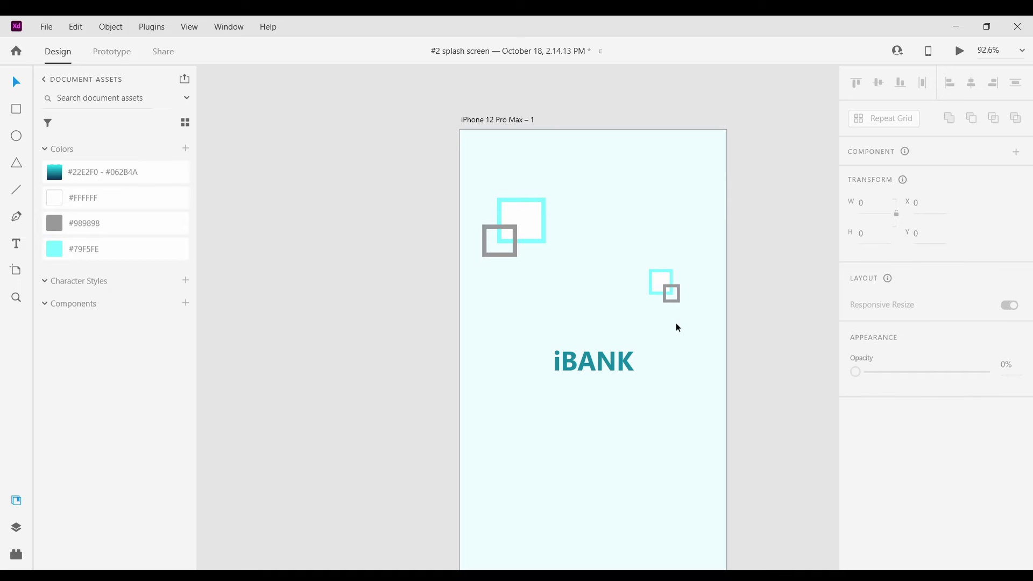
Duplicate the small rectangle group to the area below and left of the iBANK text, enlarging and tilting the copy
click(667, 304)
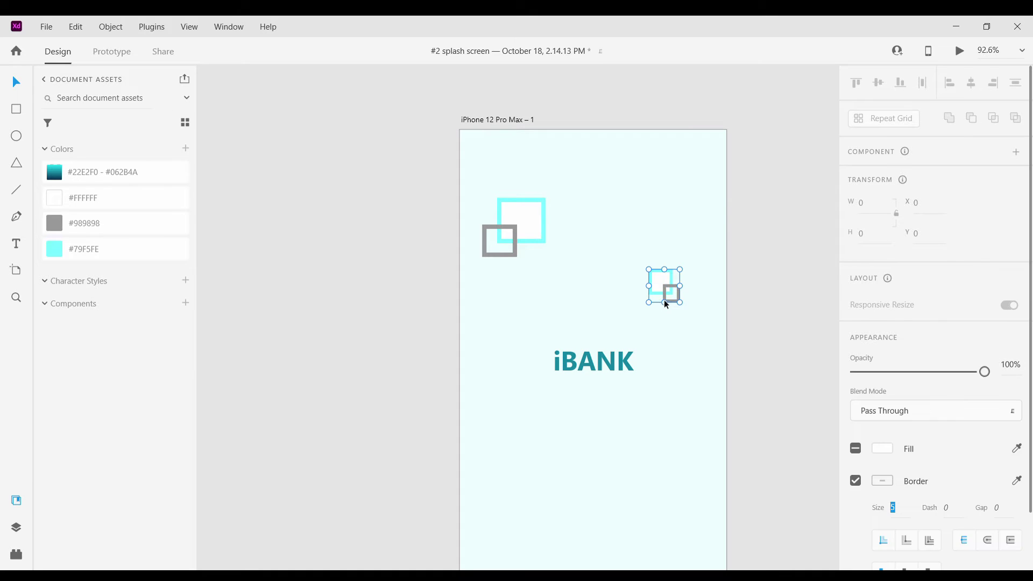
key(ctrl+r)
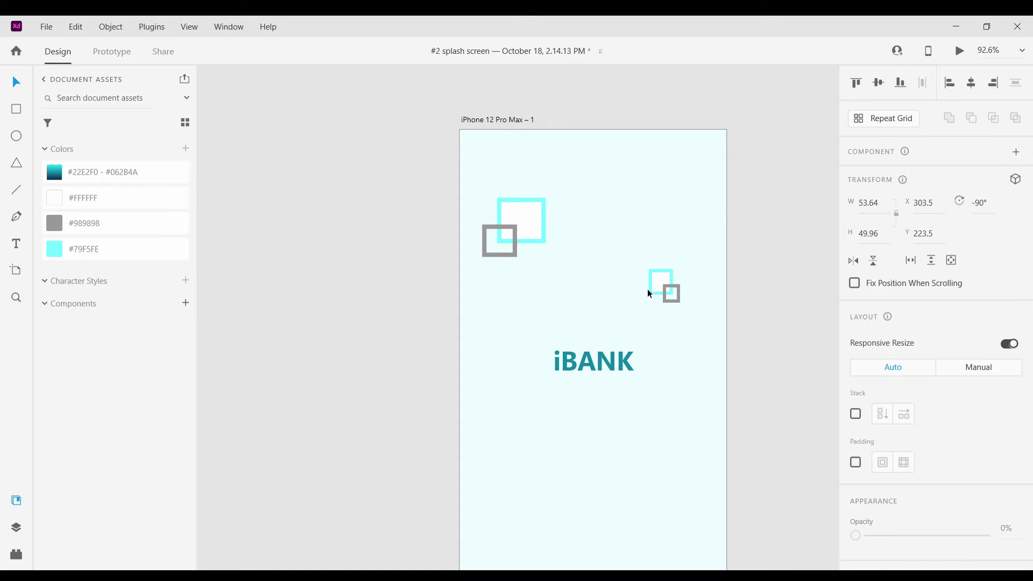
drag(664, 303, 675, 340)
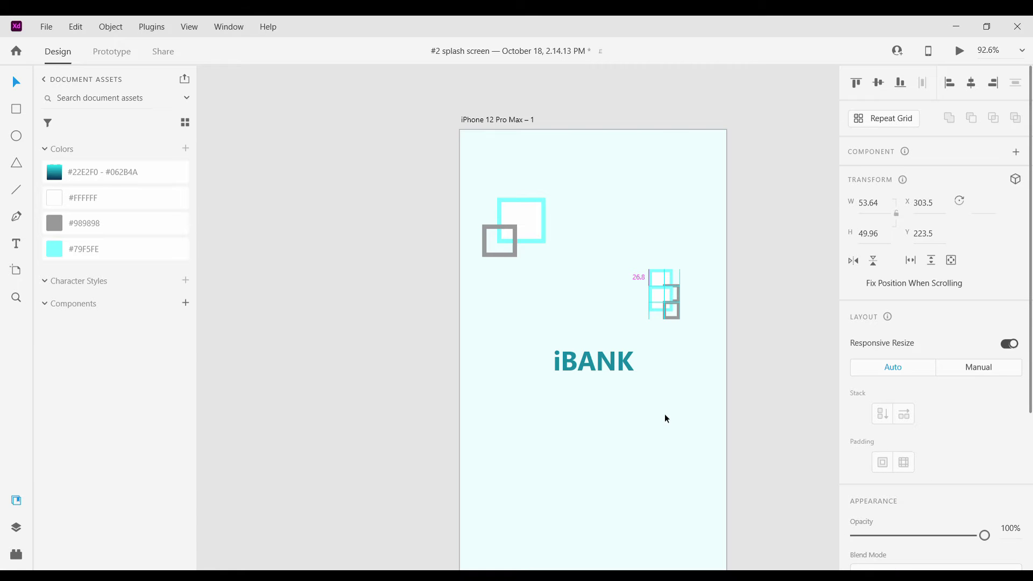
drag(666, 419, 491, 491)
click(505, 378)
scroll(506, 379, down, 3)
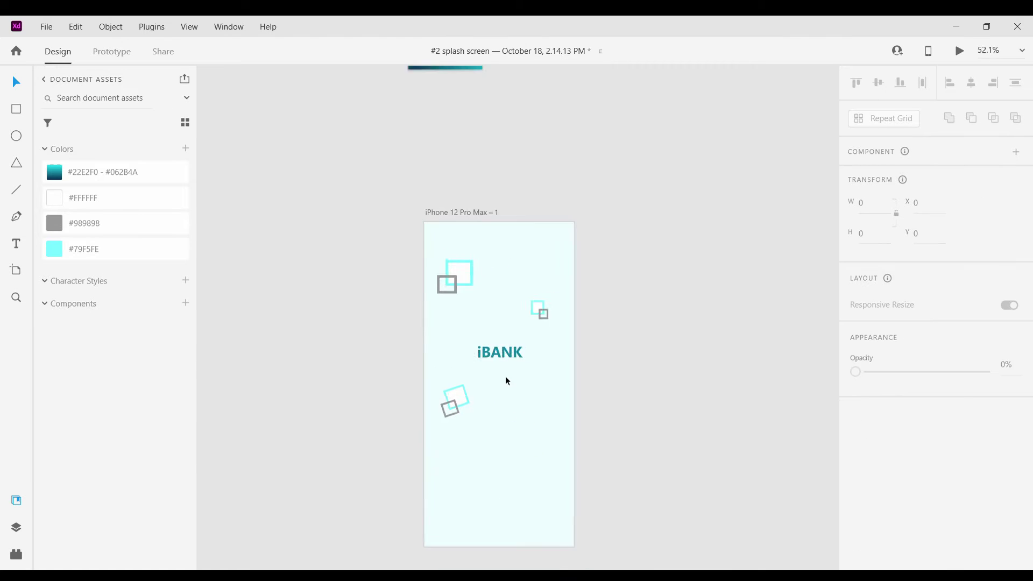
Copy the upper-left rectangle group below and right of iBANK, enlarge it to about 159 by 148 and rotate it to -74°
scroll(506, 383, up, 5)
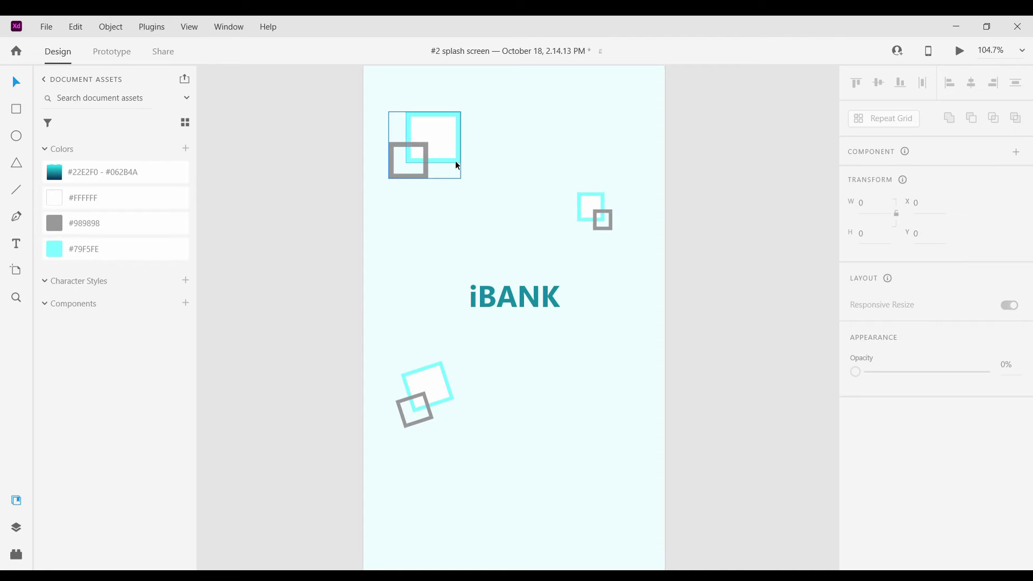
click(457, 164)
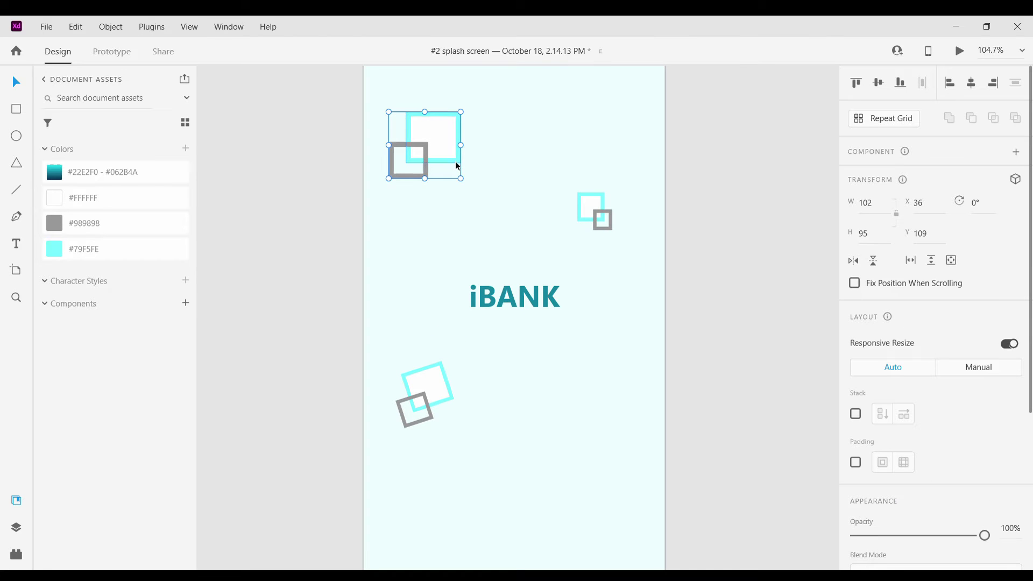
drag(458, 166, 570, 439)
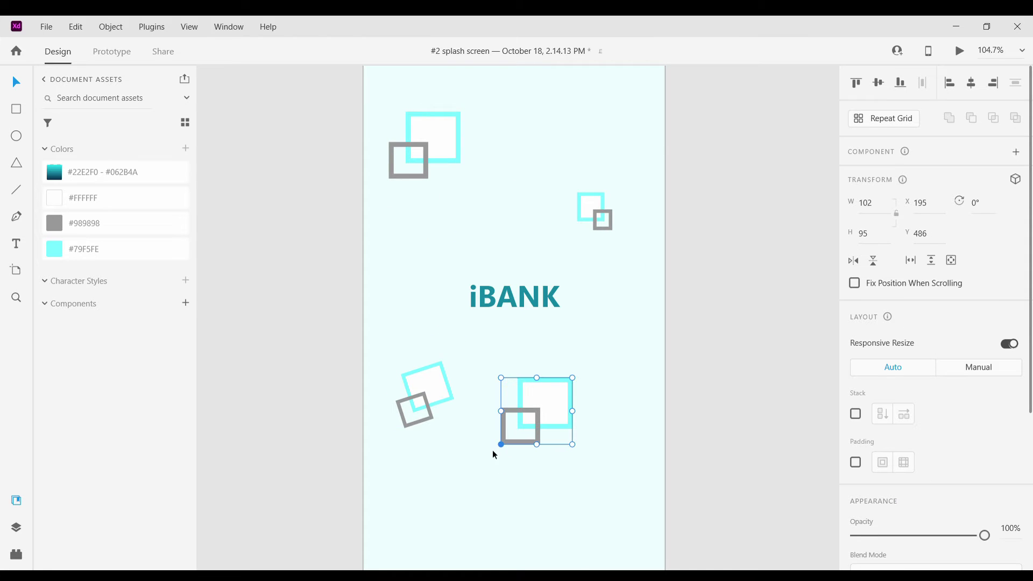
drag(496, 451, 592, 507)
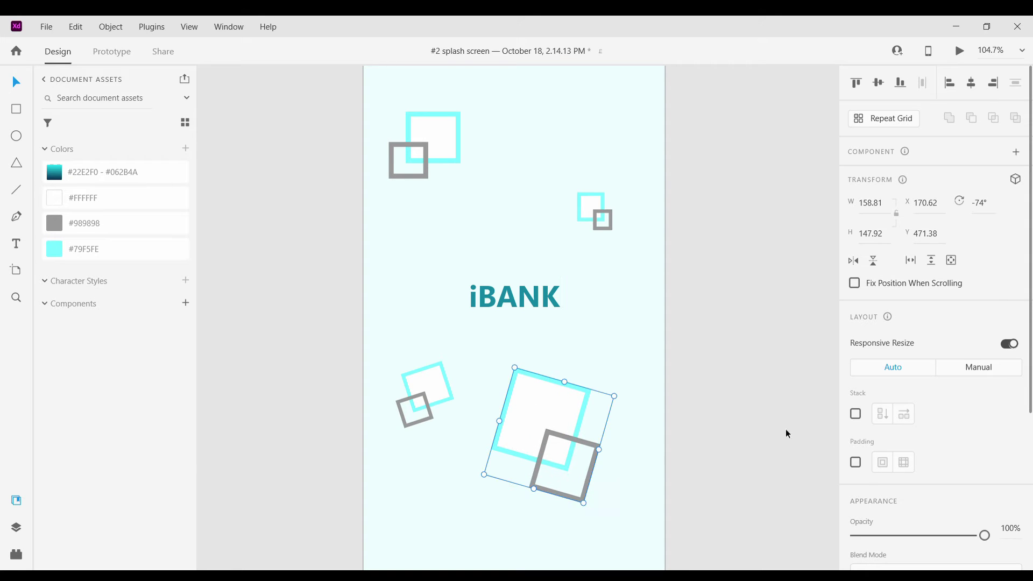
Set the opacity of the large group below iBANK to 44% and of the small upper-right group to 64%
drag(984, 536, 914, 545)
click(601, 215)
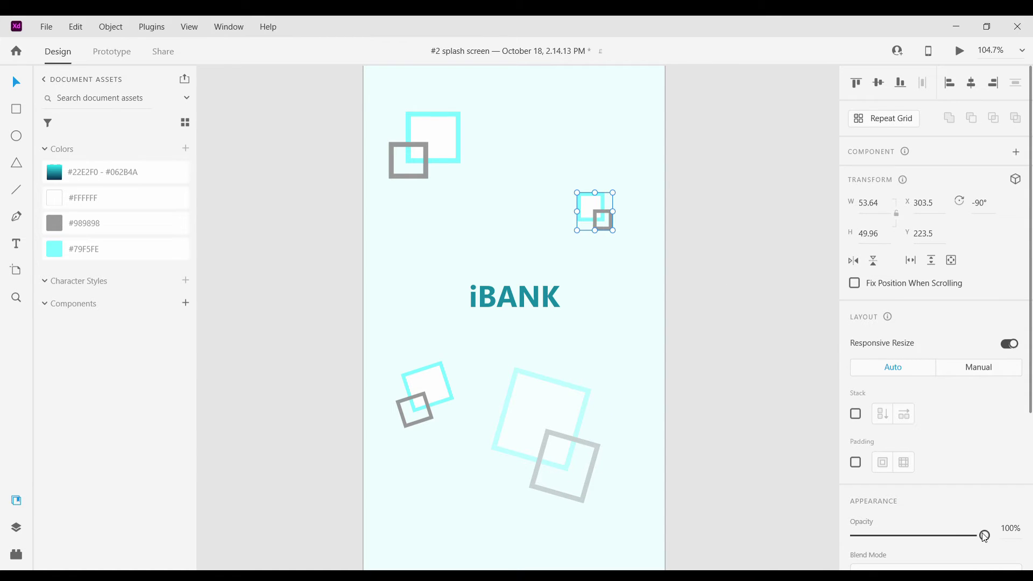
drag(985, 535, 939, 536)
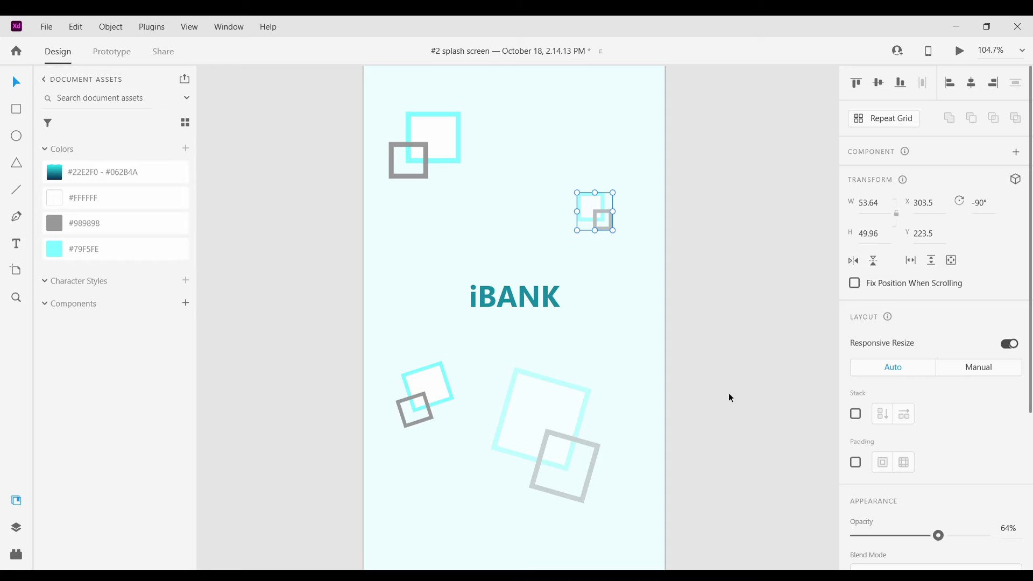
Set the upper-left group's opacity to 63% and lower the opacity of the tilted group below and left of iBANK
click(451, 168)
drag(985, 419, 934, 423)
click(727, 252)
scroll(728, 252, down, 5)
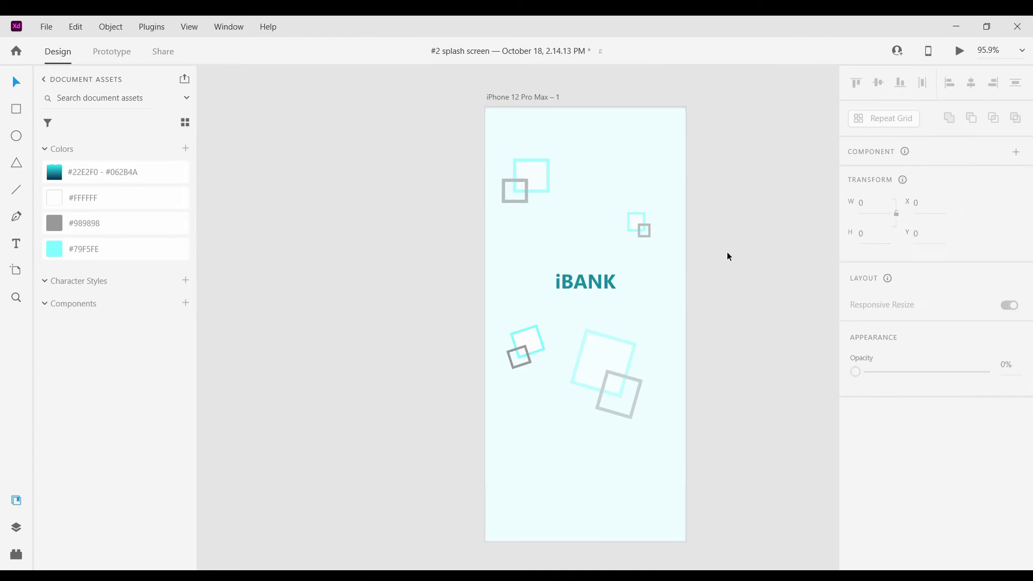
scroll(640, 318, right, 2)
scroll(512, 293, up, 4)
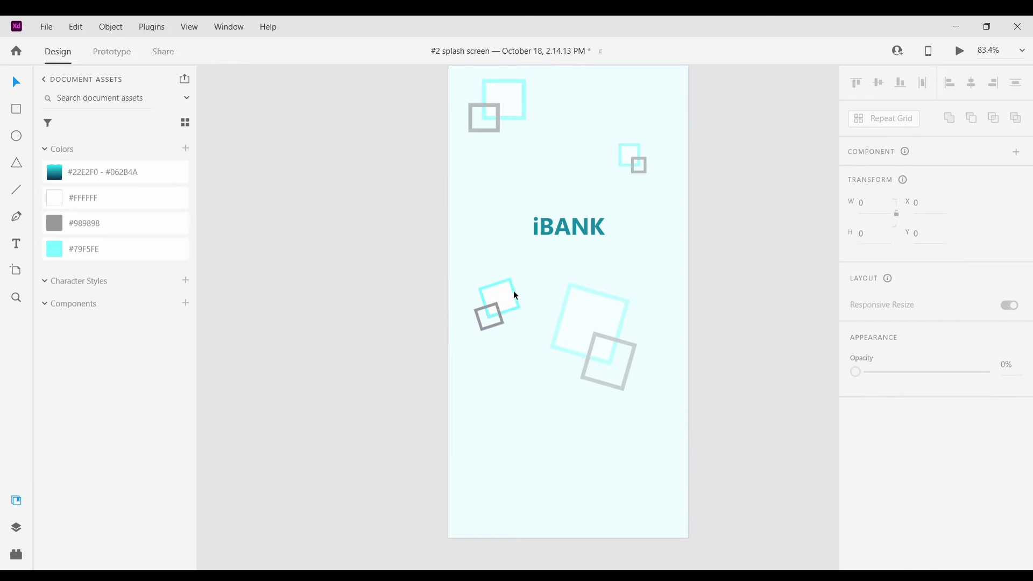
click(525, 299)
drag(986, 536, 940, 541)
click(815, 215)
scroll(748, 218, down, 3)
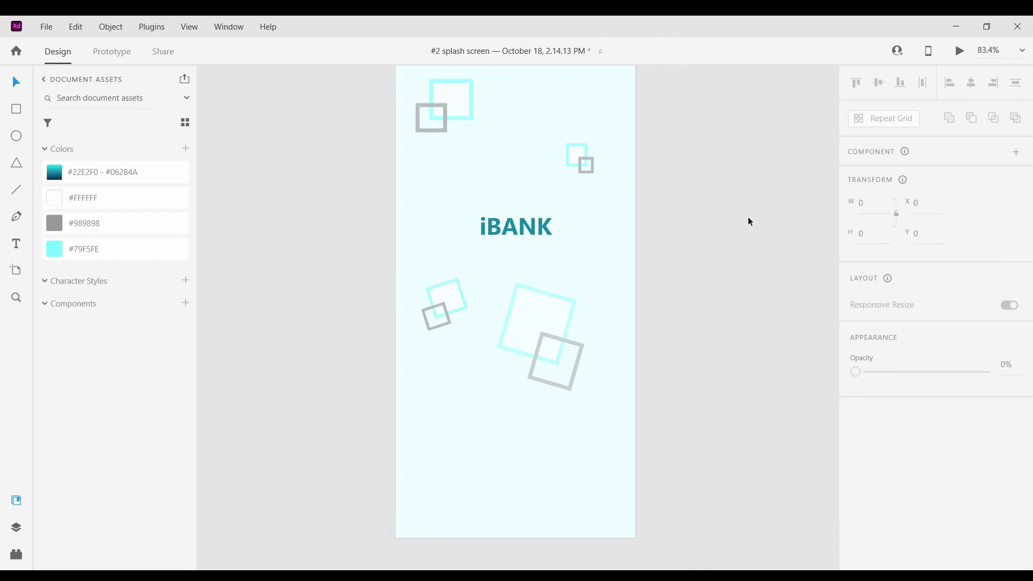
scroll(757, 221, down, 1)
scroll(564, 253, up, 4)
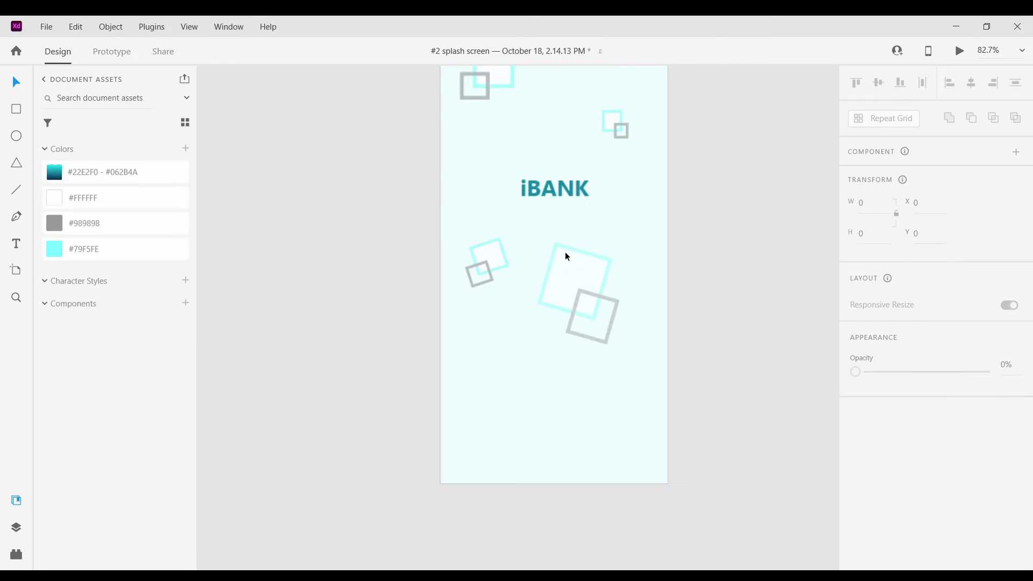
Duplicate the small upper-right group into the artboard's bottom-left corner at X 44.99, Y 816.65, rotated to -19°
click(626, 135)
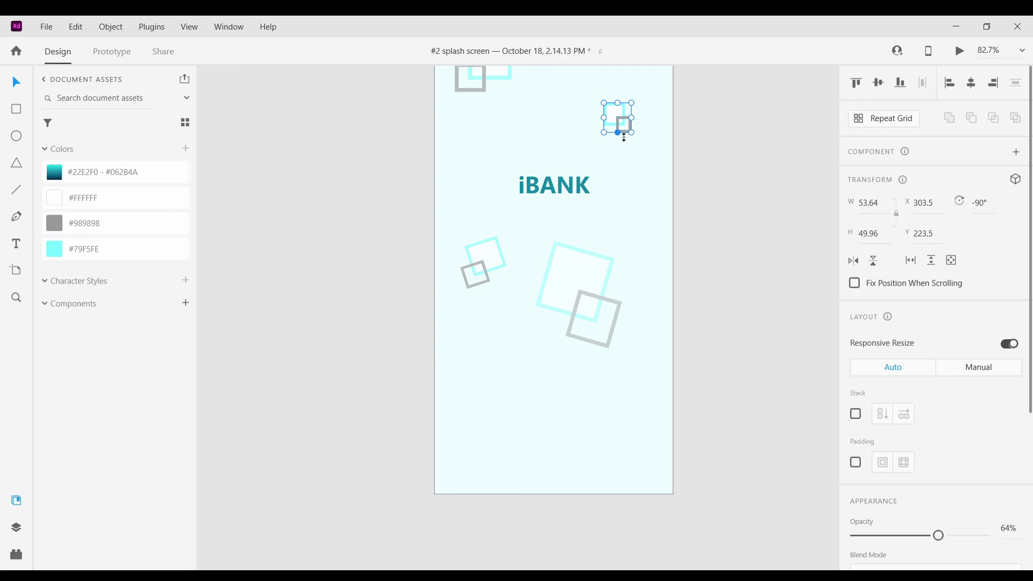
drag(619, 126, 475, 472)
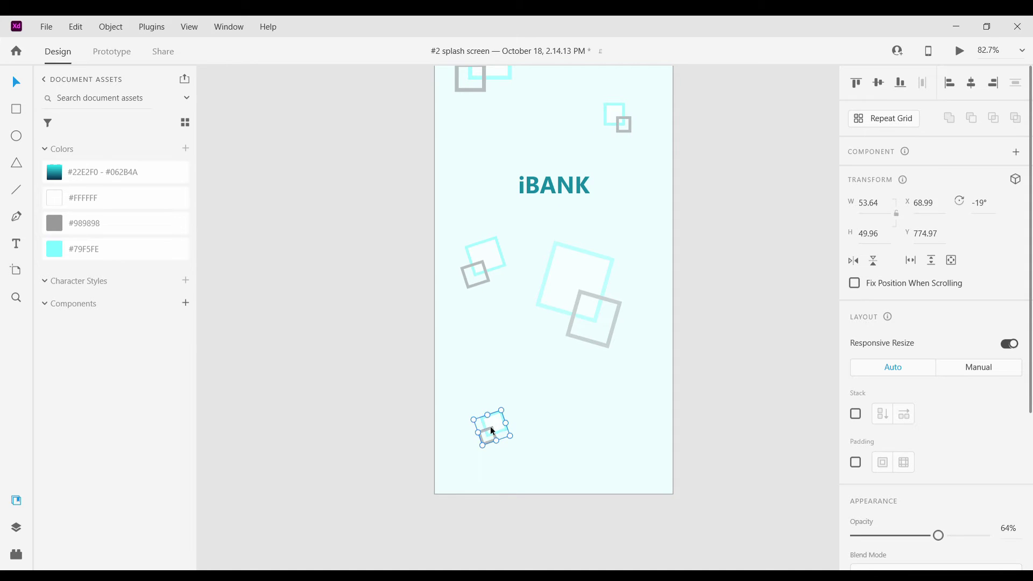
drag(493, 435, 479, 455)
click(660, 358)
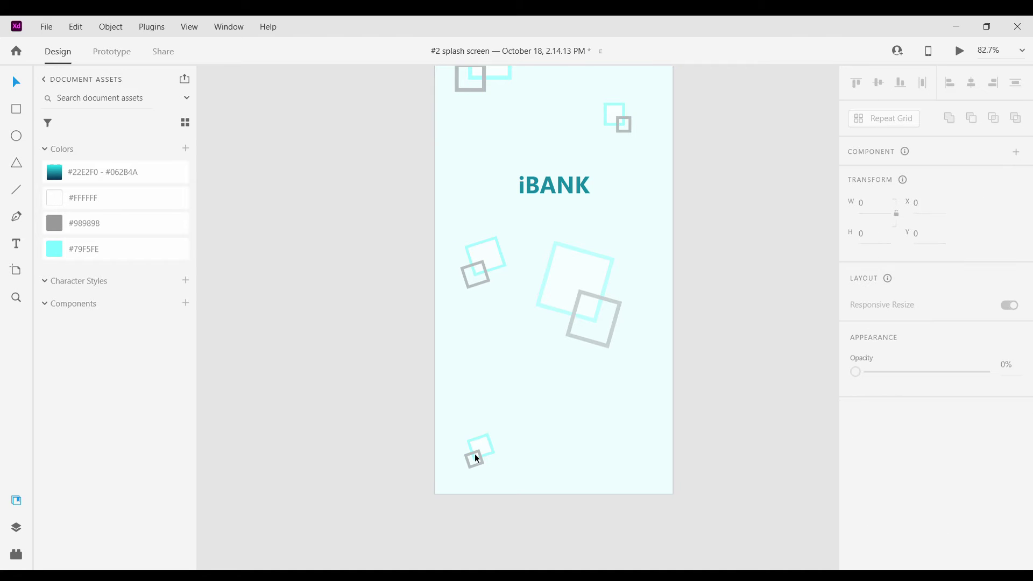
Copy the bottom-left group to the artboard's bottom-right corner, enlarged to about 118 by 110, rotated to -75° and with reduced opacity
click(475, 456)
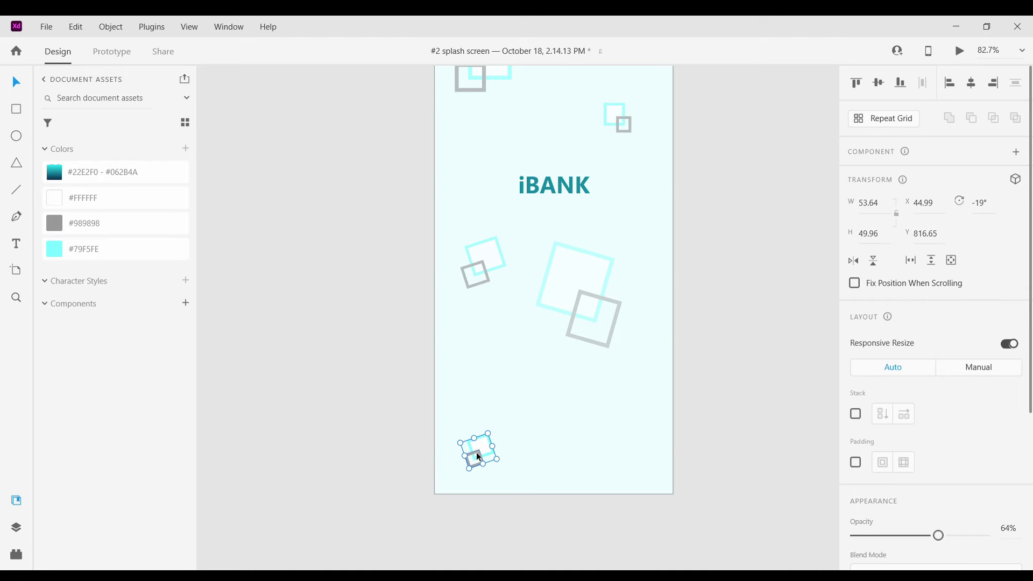
drag(479, 456, 568, 465)
drag(549, 429, 625, 452)
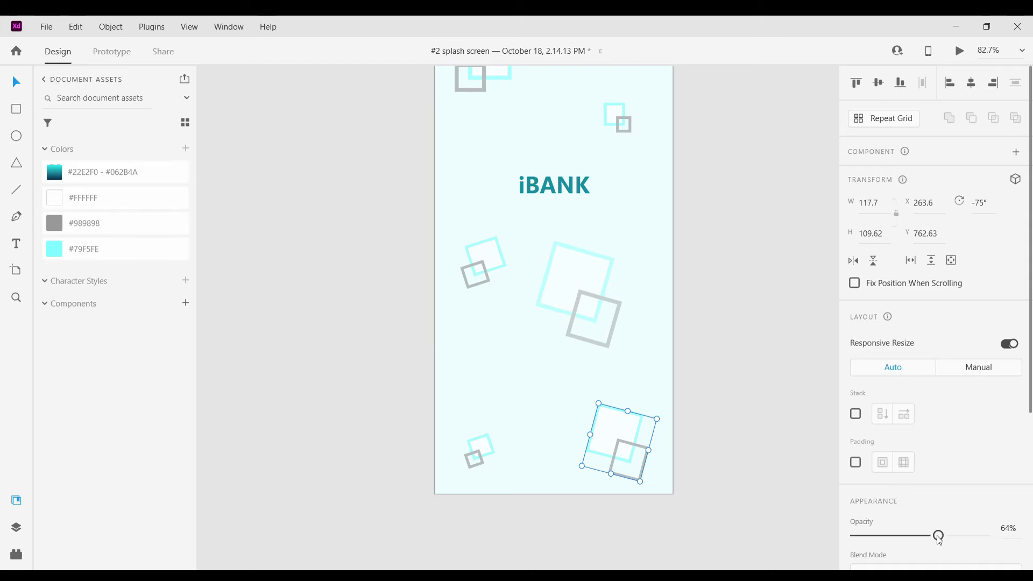
drag(939, 535, 890, 535)
click(776, 366)
scroll(760, 357, down, 3)
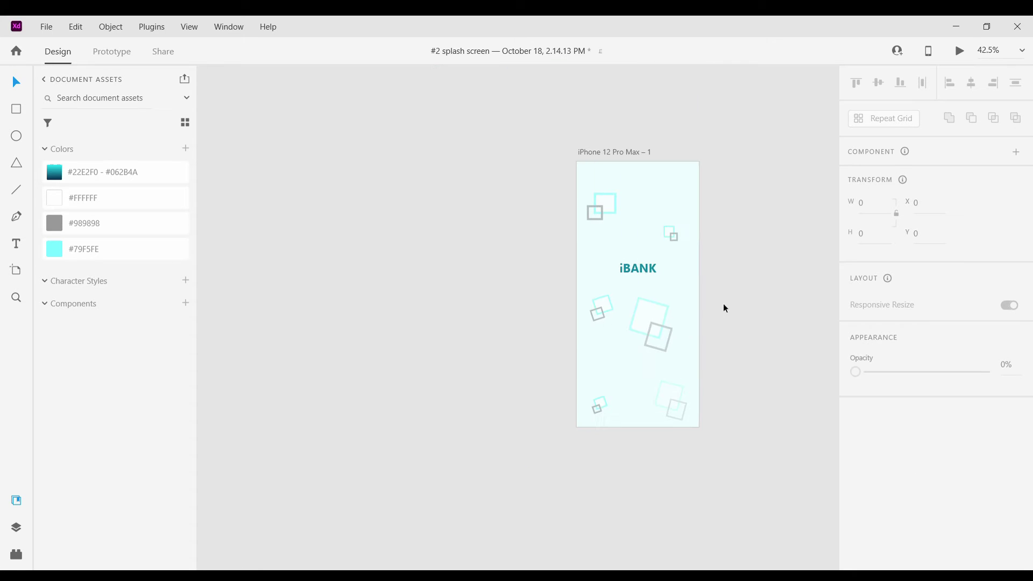
Duplicate the small upper-right group to the artboard's top edge, enlarging and tilting the copy so it slightly overhangs the edge
scroll(678, 258, right, 2)
scroll(632, 217, up, 3)
click(592, 258)
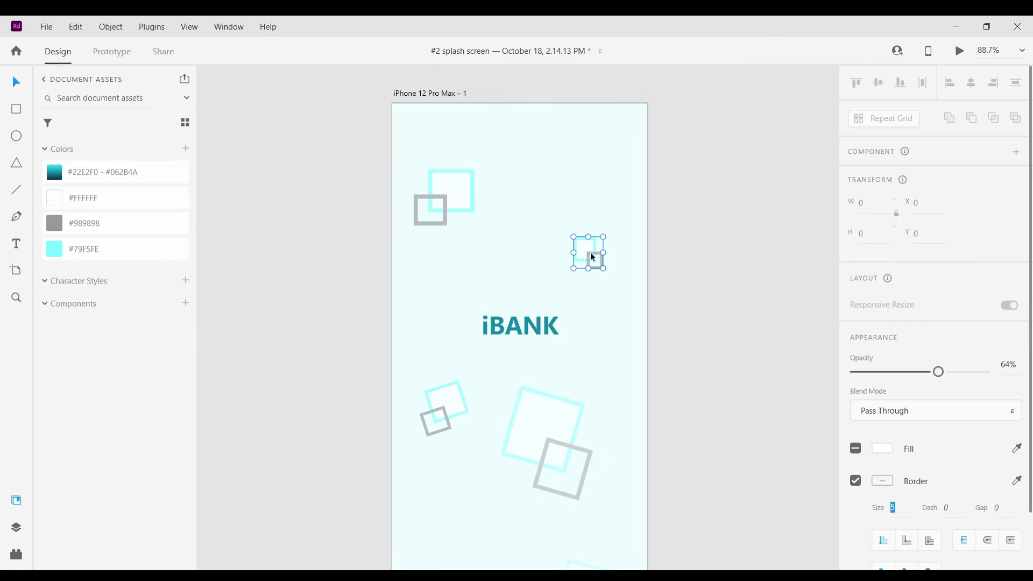
drag(593, 258, 571, 242)
scroll(564, 295, up, 2)
click(713, 324)
scroll(712, 323, down, 3)
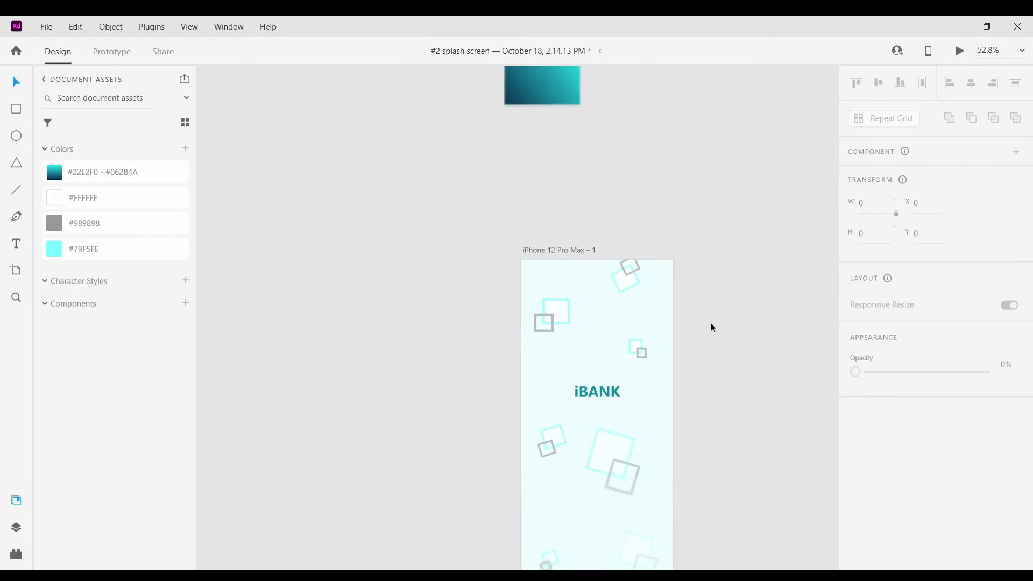
Duplicate the small upper-right group to the area above and left of iBANK, tilting the copy and lowering its opacity
scroll(711, 324, down, 1)
scroll(710, 324, up, 4)
scroll(711, 324, down, 2)
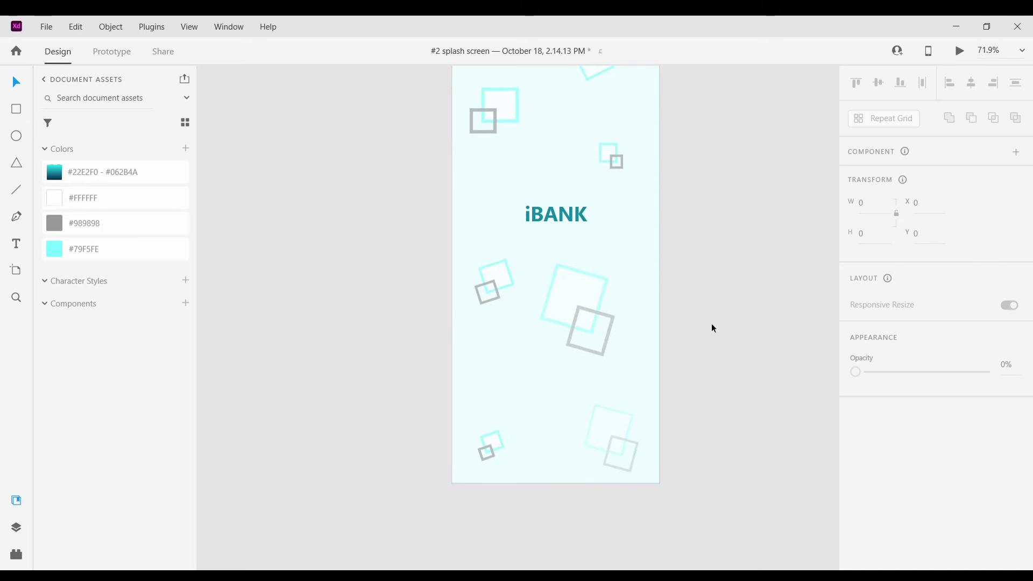
scroll(711, 324, up, 1)
scroll(560, 199, up, 2)
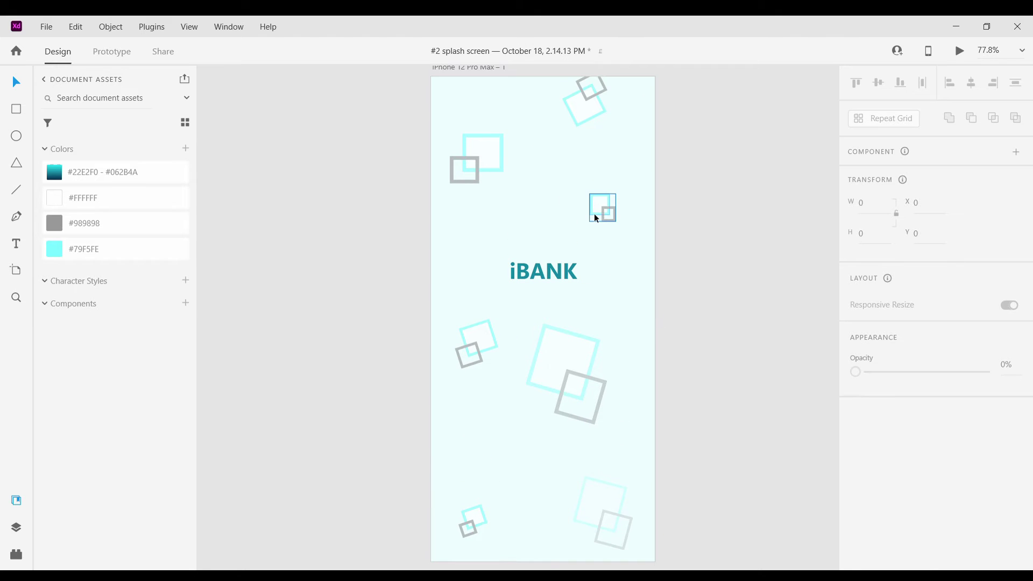
click(595, 215)
drag(597, 219, 482, 238)
drag(924, 528, 886, 535)
click(771, 409)
scroll(725, 373, down, 3)
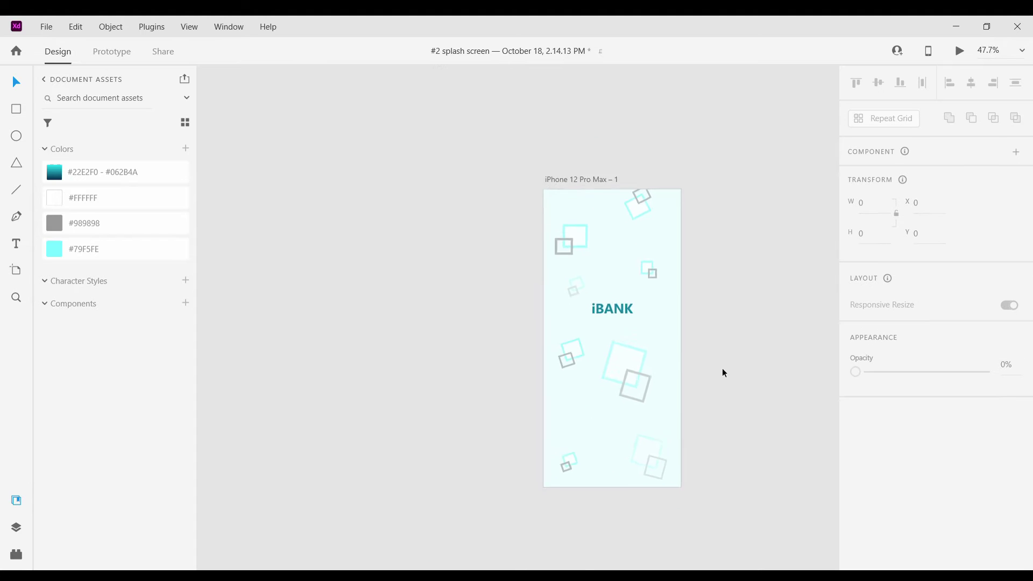
Copy the small upper-right group to the artboard's right edge, enlarge it to about 132 by 123 and place it at X 331.78, Y 359.36
scroll(725, 373, up, 3)
scroll(724, 373, right, 2)
scroll(592, 199, up, 2)
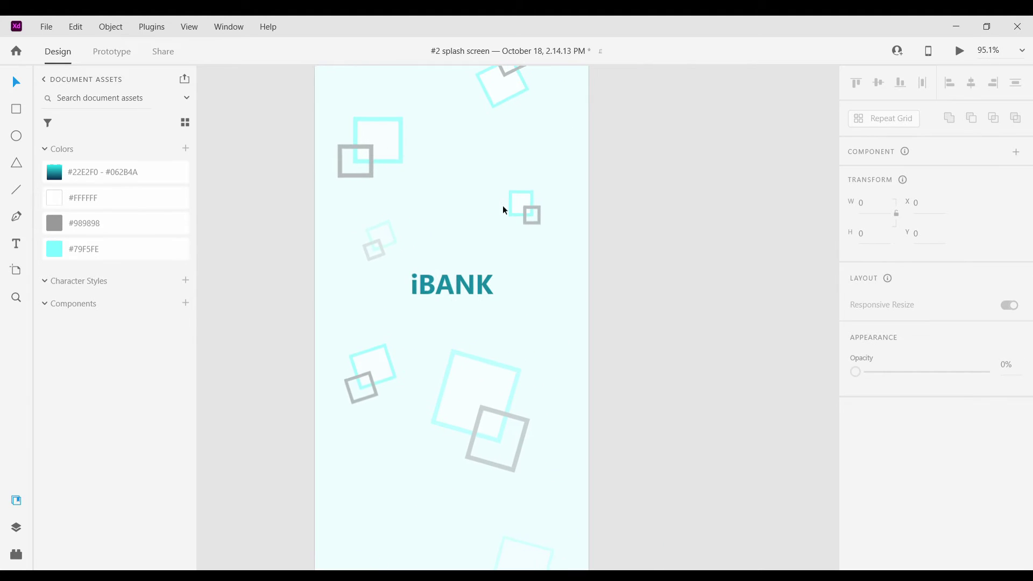
click(519, 192)
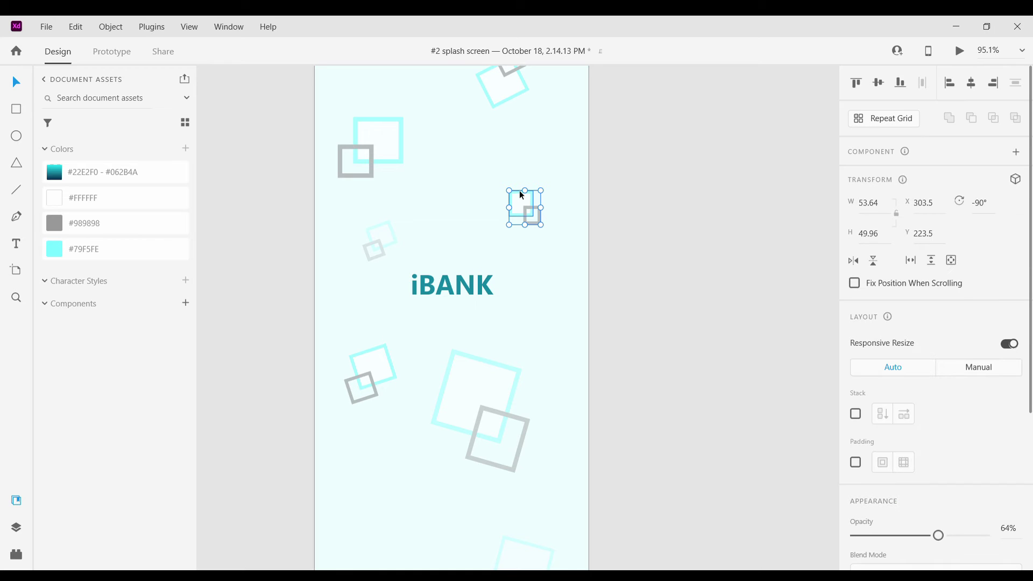
drag(530, 197, 554, 315)
drag(574, 351, 632, 397)
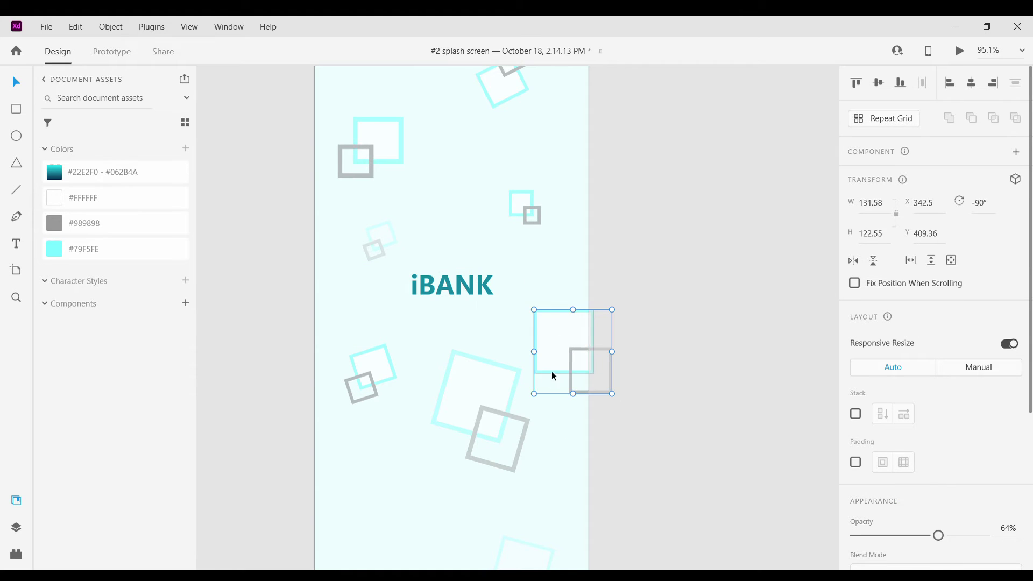
drag(551, 373, 555, 338)
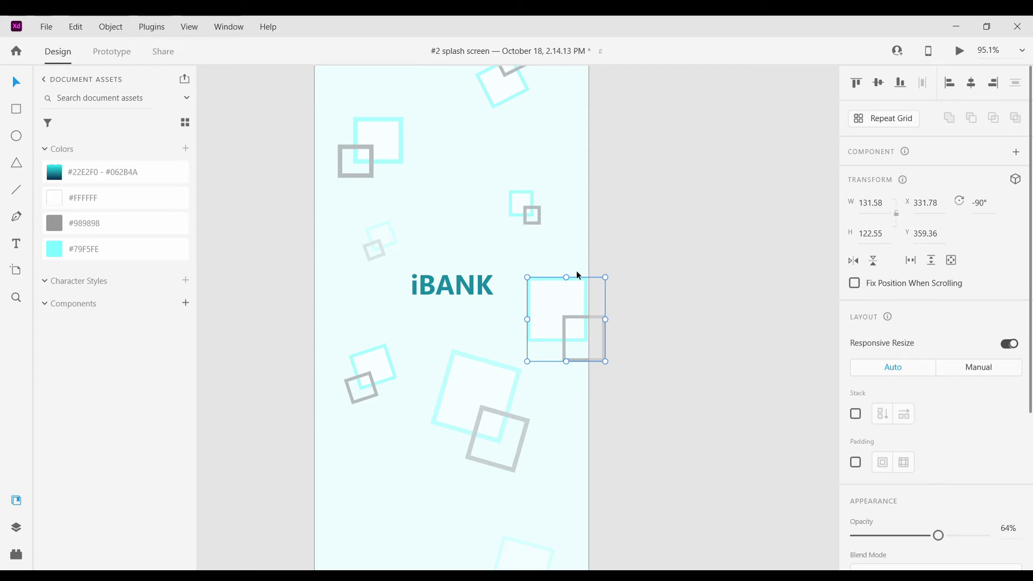
Rotate the right-edge group to -57° and set its opacity to 28%
drag(572, 277, 600, 282)
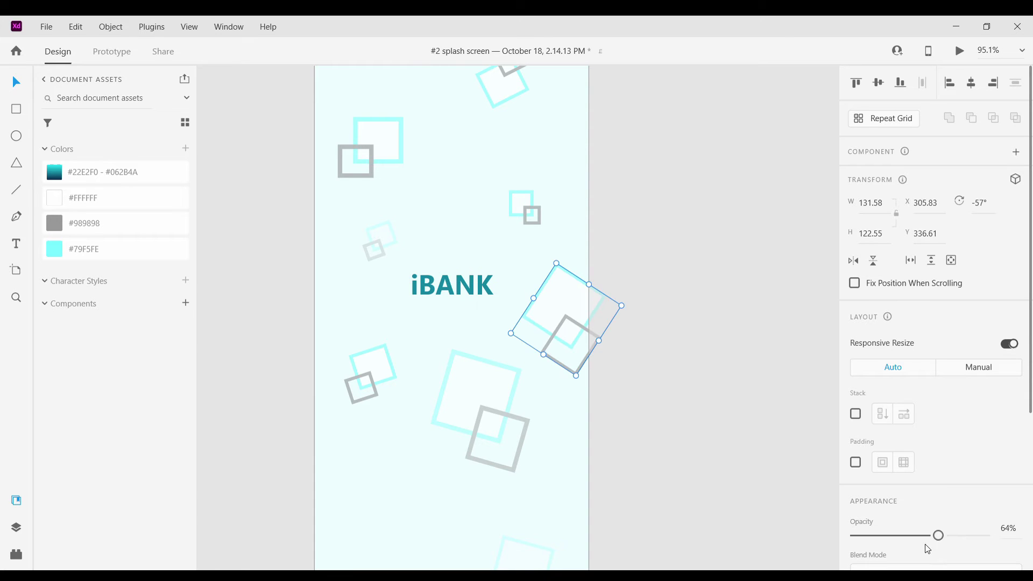
drag(939, 539, 893, 542)
click(731, 359)
Examine the arrangement and opacity of the square groups across the whole splash screen
scroll(731, 359, down, 5)
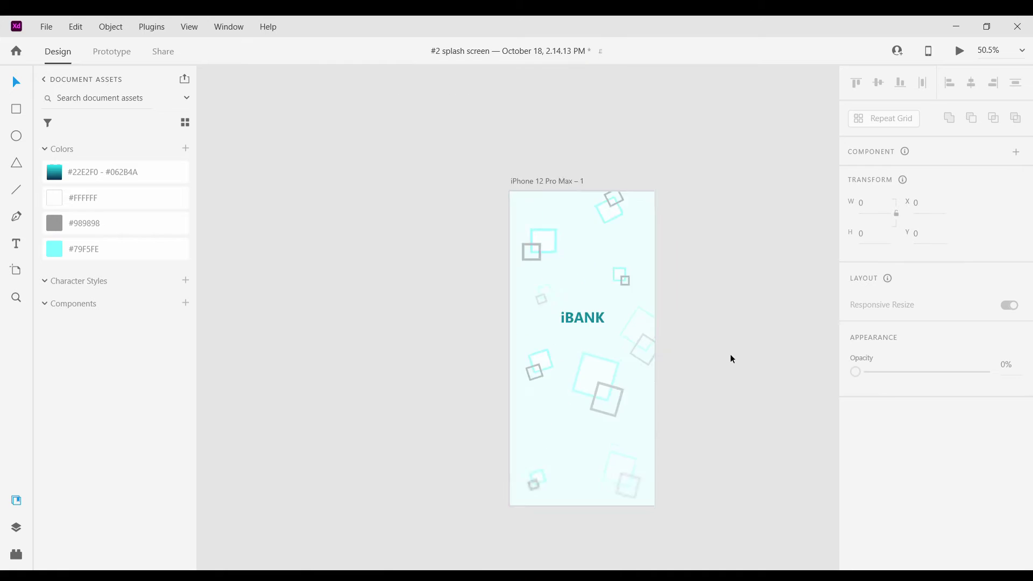
scroll(731, 359, up, 5)
scroll(732, 359, down, 4)
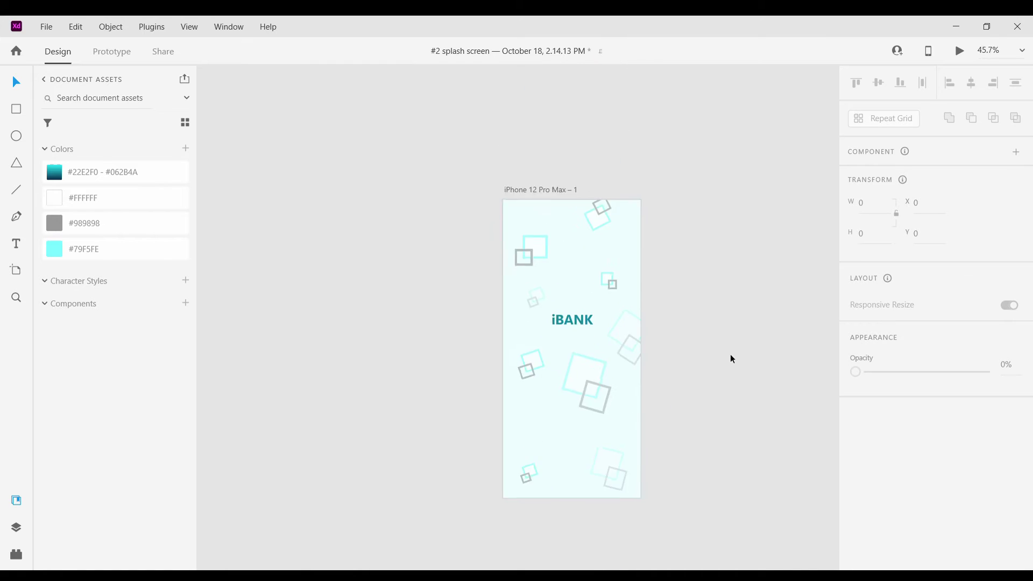
scroll(717, 371, up, 3)
scroll(717, 380, right, 1)
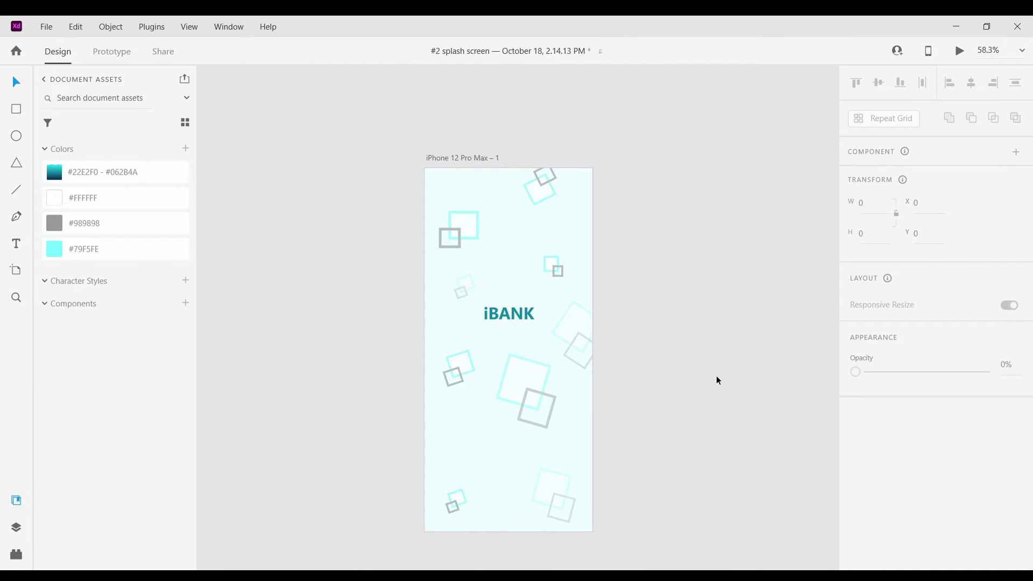
scroll(718, 380, up, 2)
scroll(718, 380, down, 4)
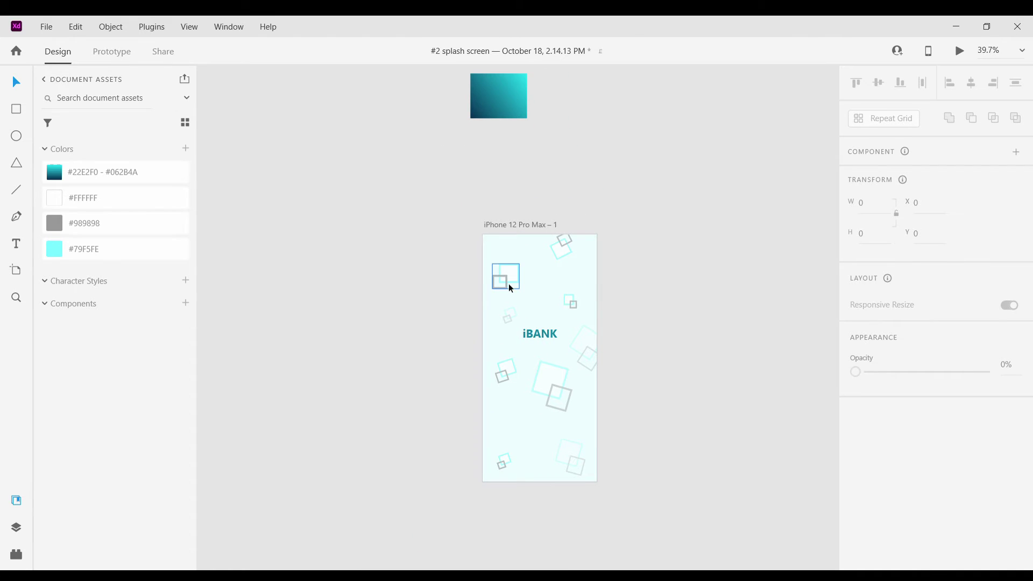
Restore full opacity on the upper-left group, the top-edge group and the small upper-right group
click(511, 288)
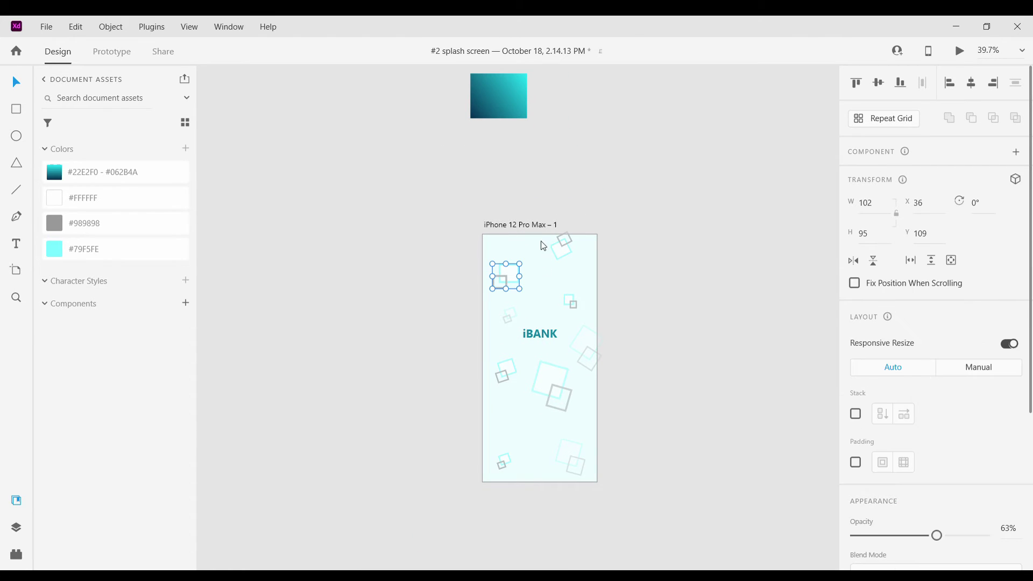
click(584, 248)
click(564, 255)
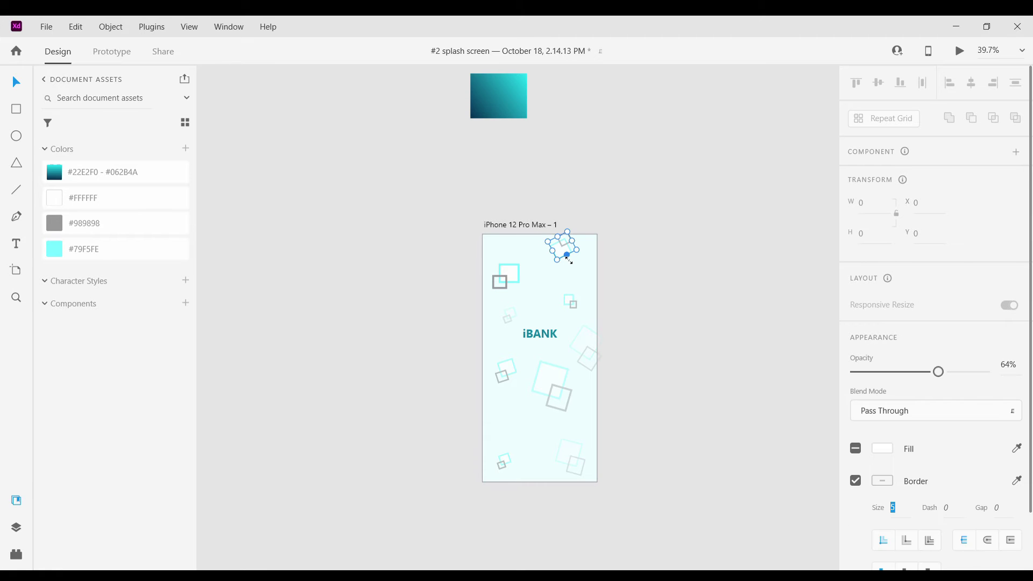
click(674, 251)
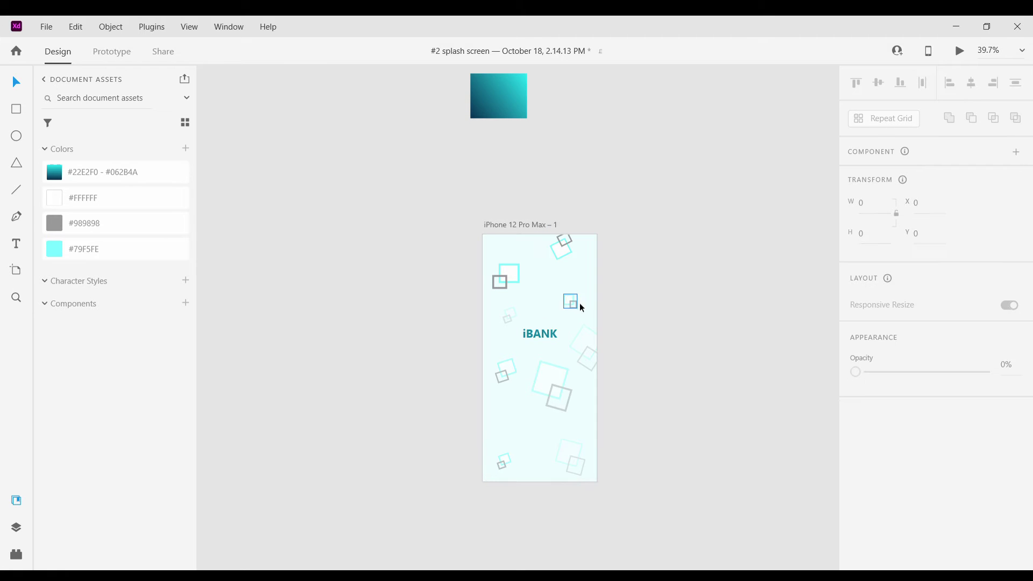
click(579, 305)
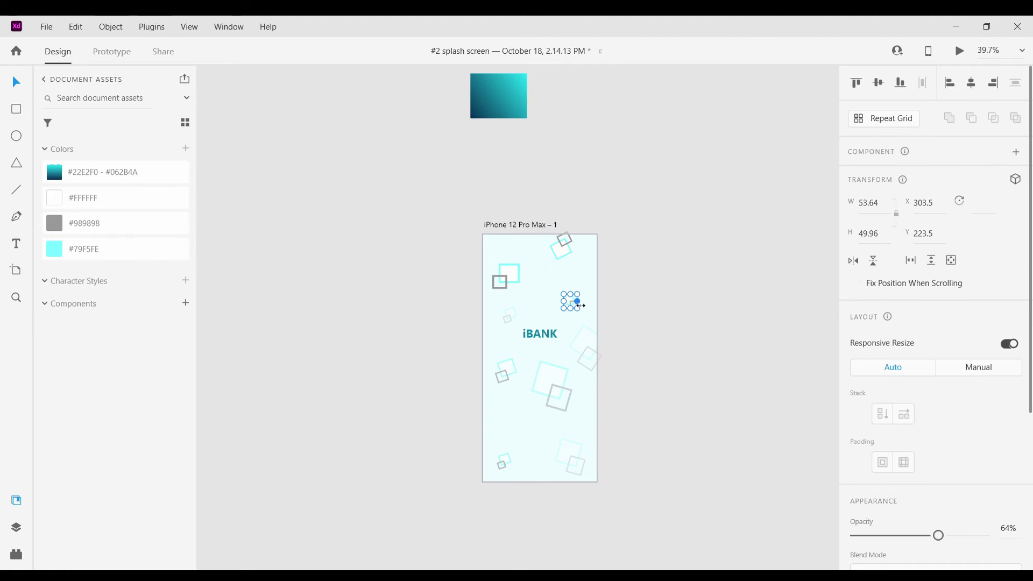
click(625, 225)
Ungroup the right-edge, large central and middle-left square groups so their squares are separate and fully opaque
click(590, 348)
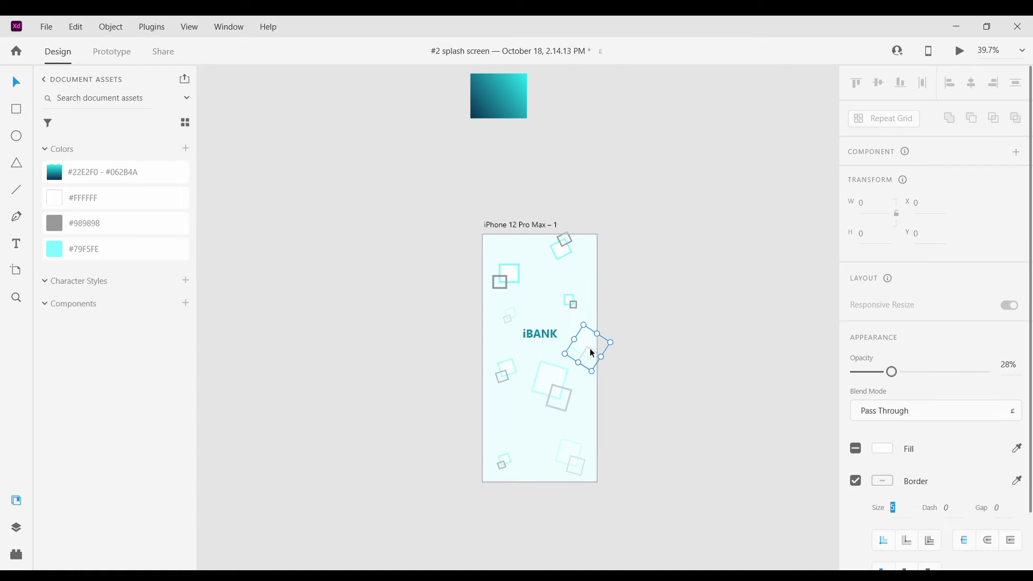
click(735, 337)
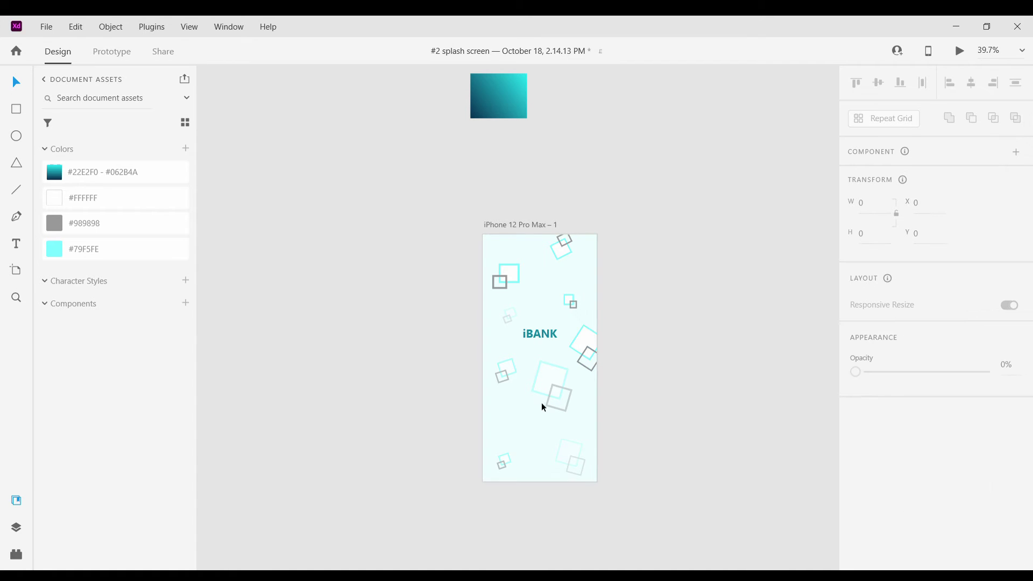
click(558, 393)
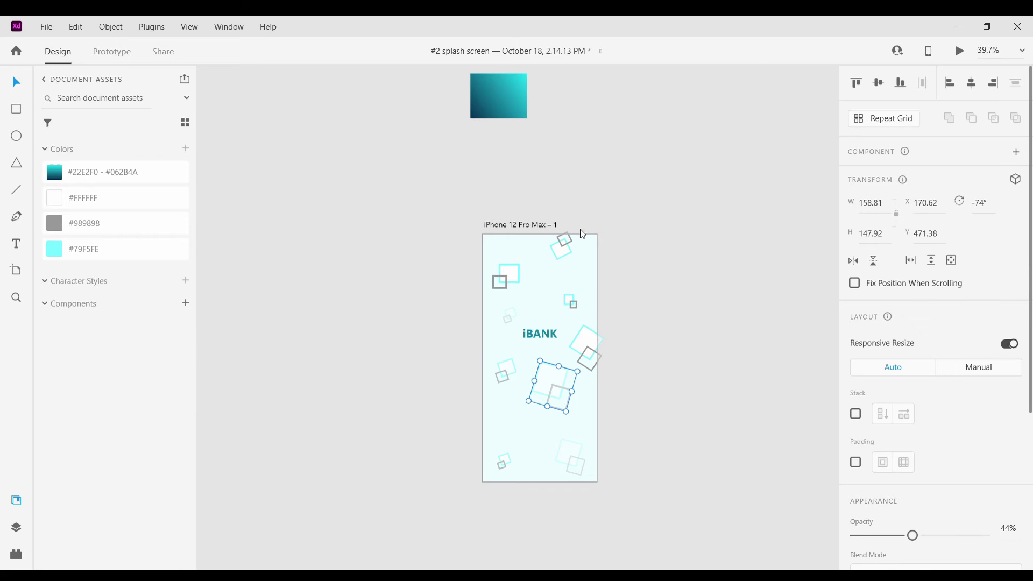
click(506, 398)
click(510, 382)
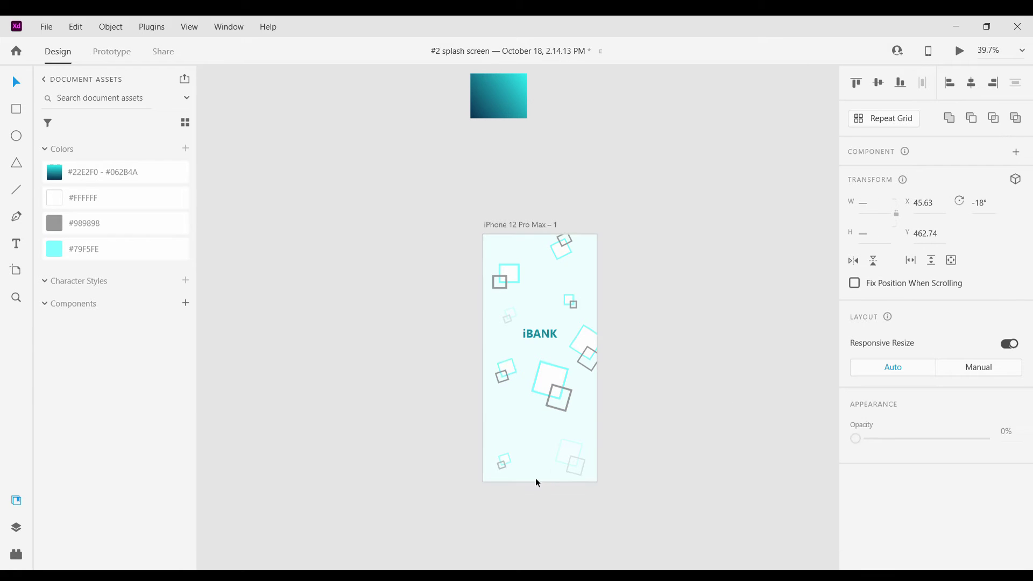
Ungroup the two square groups near the artboard's lower edge so their squares are separate and fully opaque
click(502, 466)
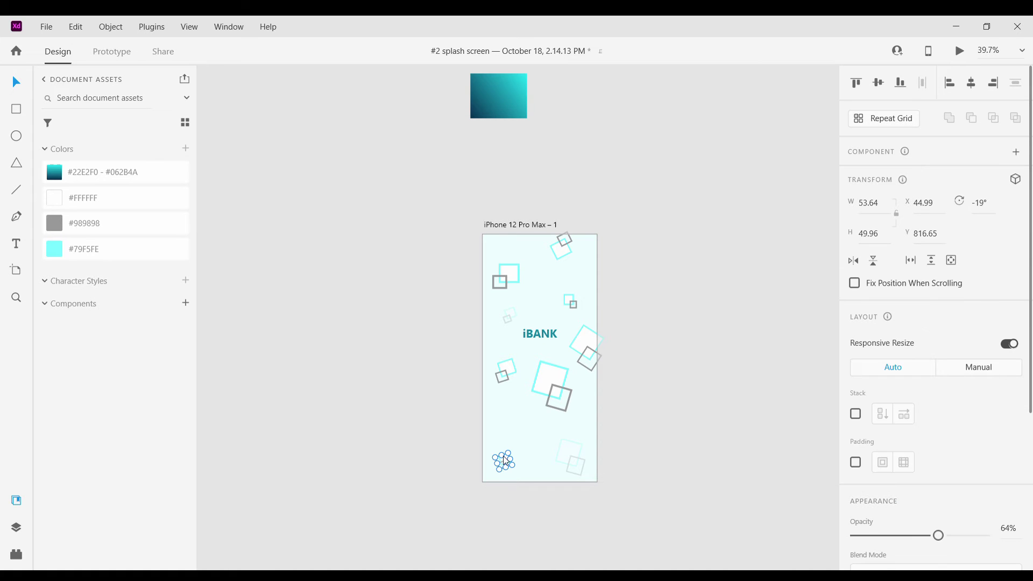
click(562, 471)
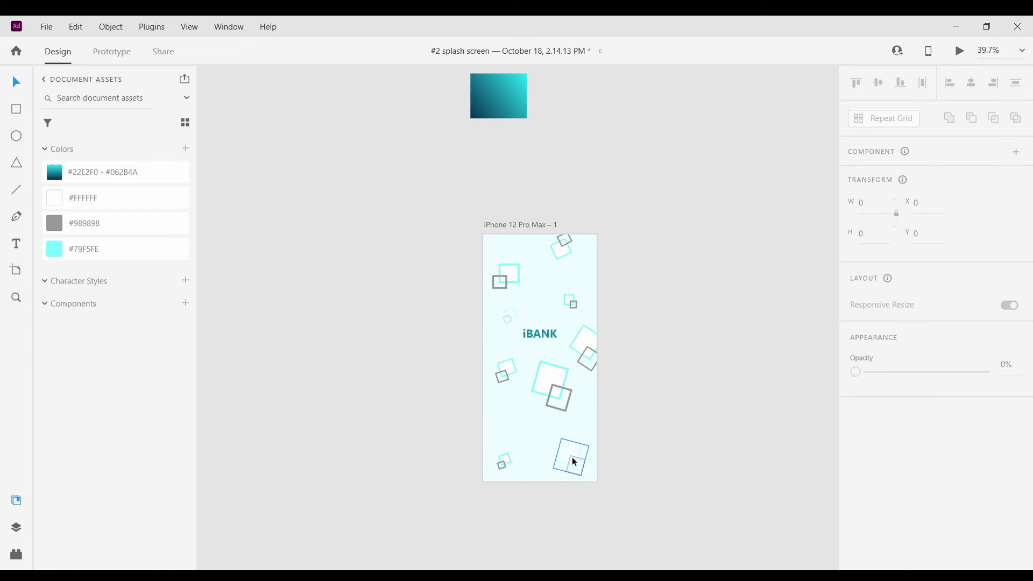
click(572, 459)
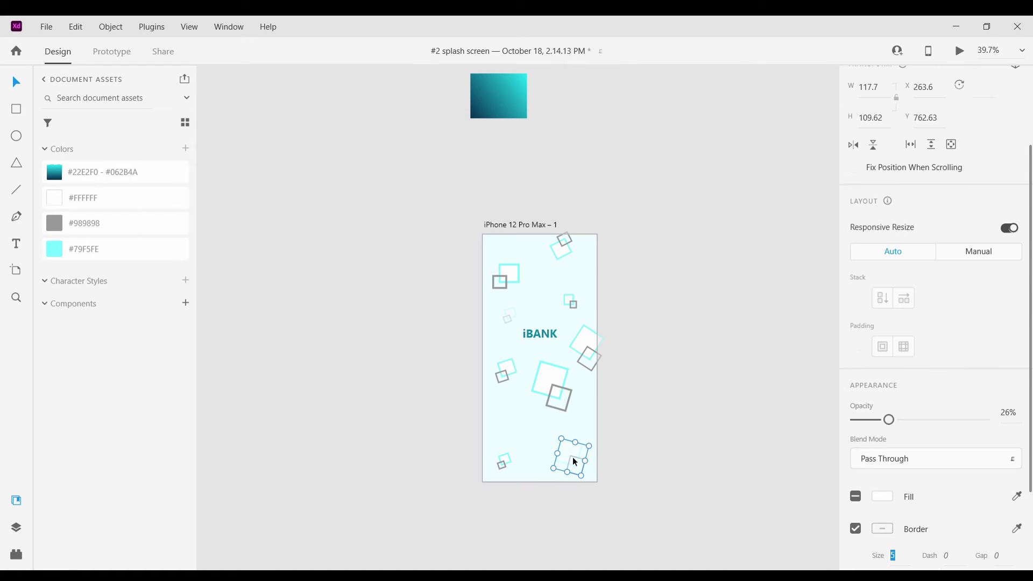
click(602, 251)
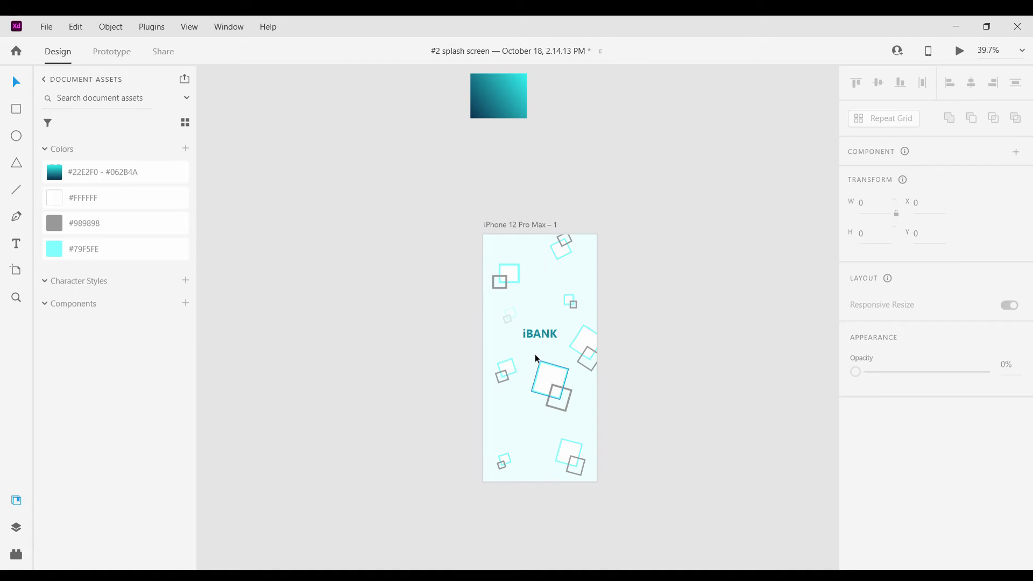
Duplicate the iPhone 12 Pro Max – 1 artboard beside the original
click(511, 228)
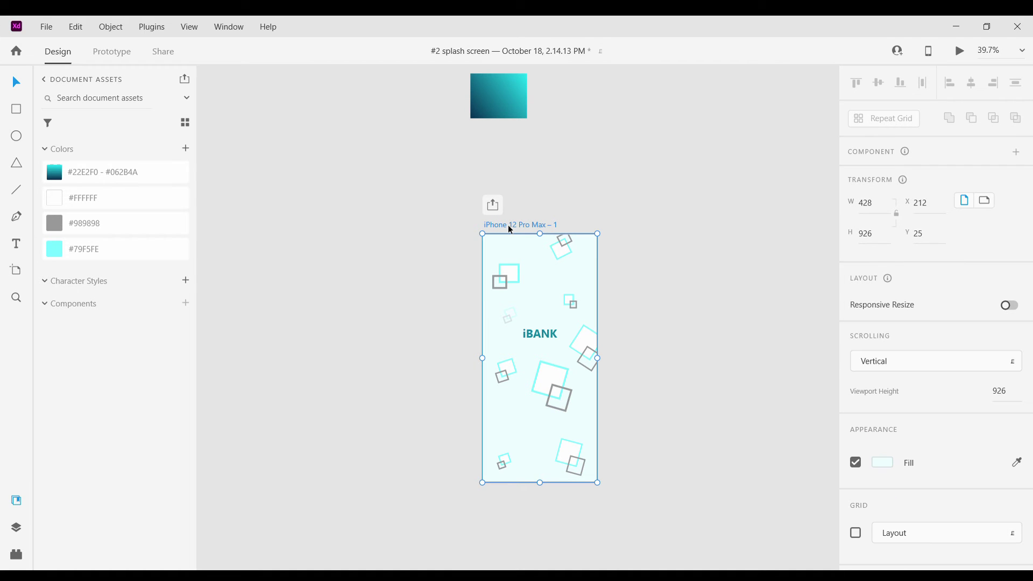
click(540, 209)
click(509, 230)
key(ctrl+d)
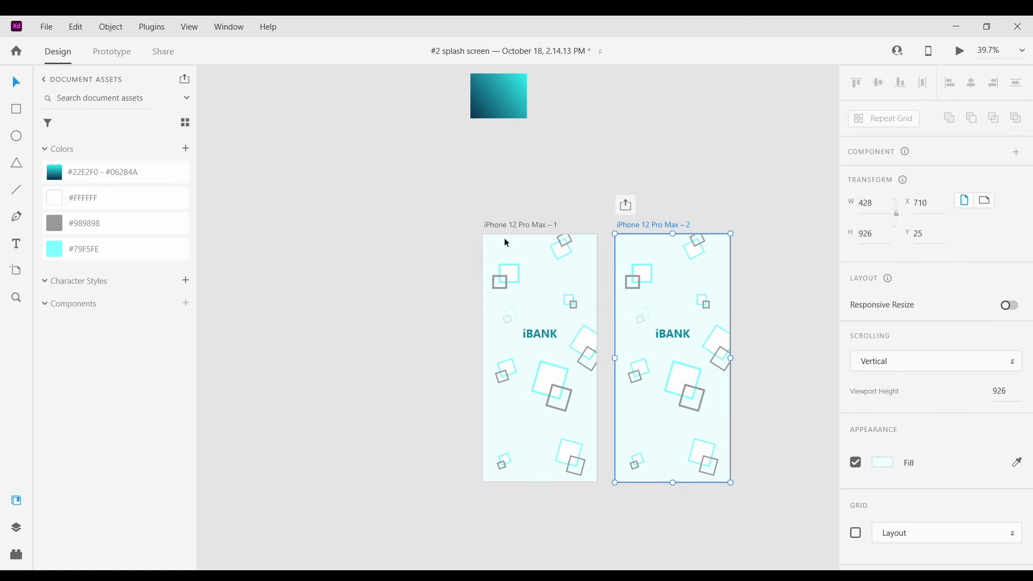
click(384, 402)
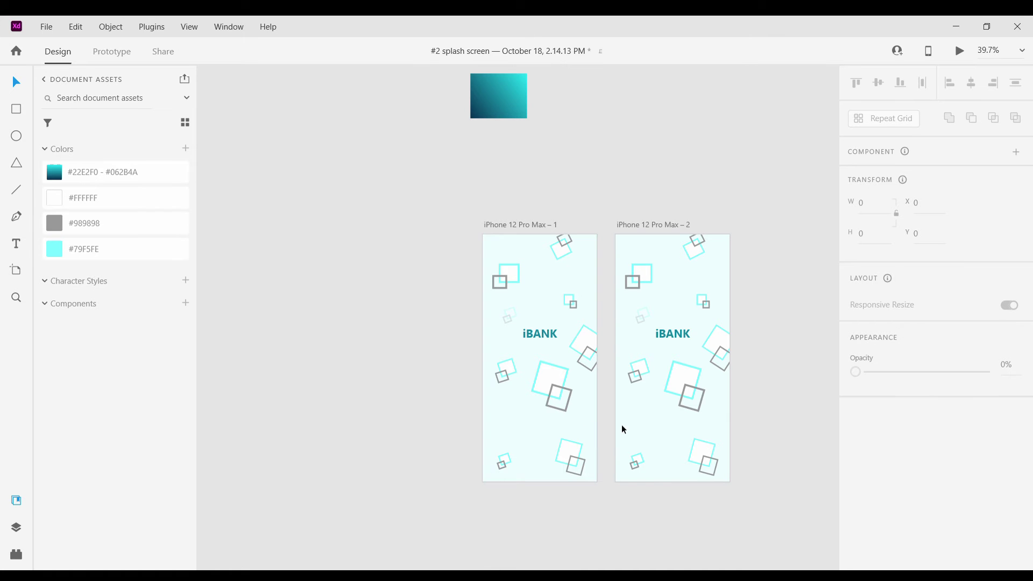
On the duplicate artboard, shift the middle-left pair's cyan and grey squares slightly upward and change how they overlap
scroll(624, 430, up, 10)
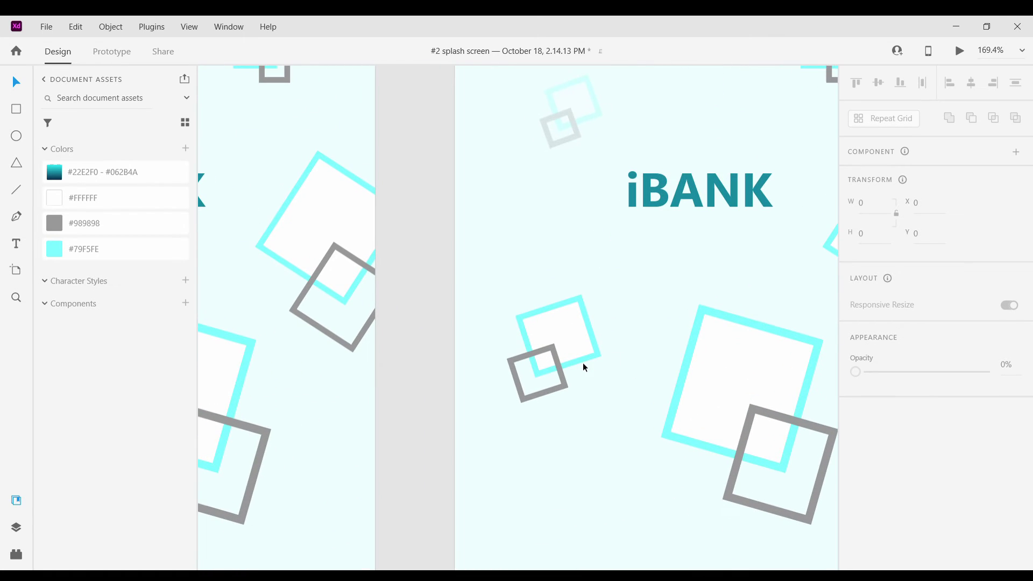
drag(585, 368, 555, 353)
click(576, 396)
scroll(576, 396, down, 5)
scroll(628, 429, up, 5)
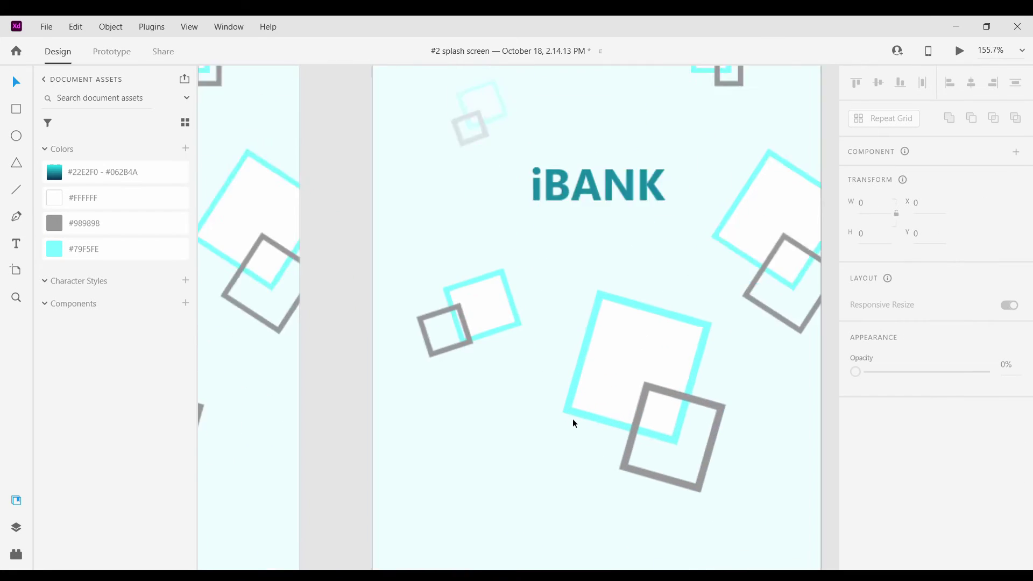
Move the large central cyan square down and left, and its grey square to X 214, Y 604.68
scroll(576, 415, up, 1)
drag(580, 411, 579, 450)
drag(647, 484, 618, 534)
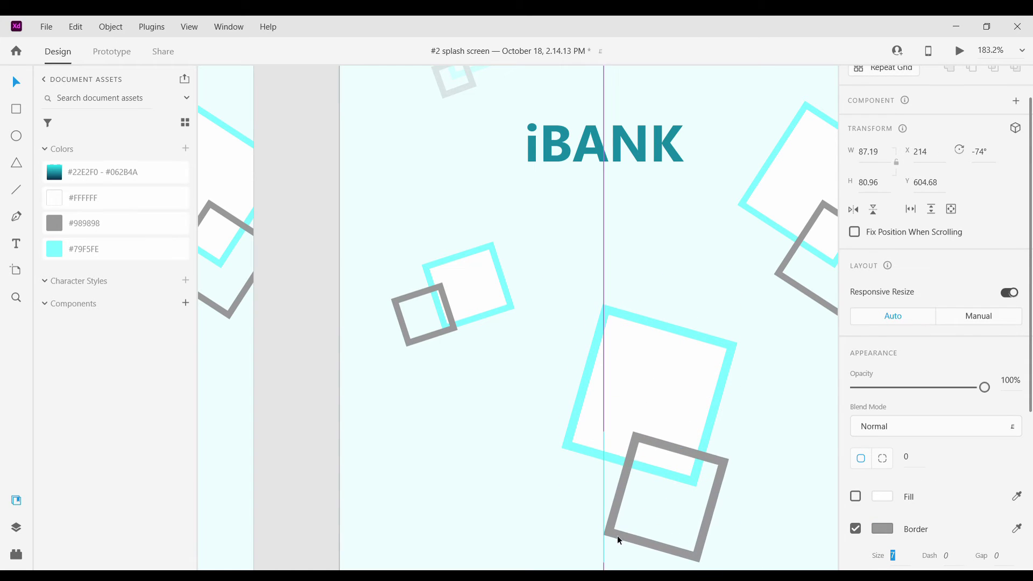
click(771, 391)
scroll(767, 391, down, 5)
scroll(767, 392, right, 2)
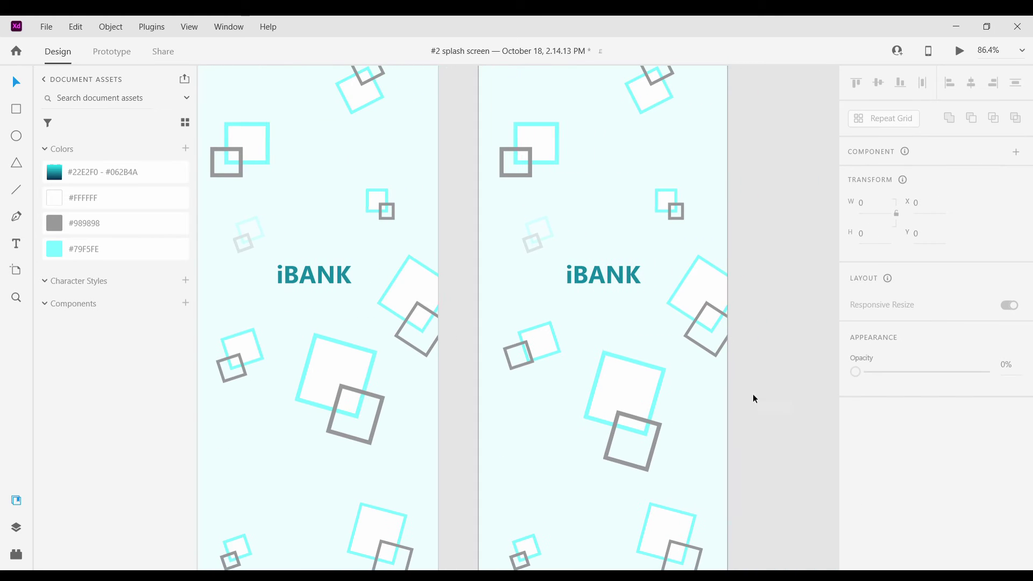
Move the lower-left pair's cyan square slightly up and its grey square across to X 85.26, Y 809.02
scroll(702, 418, down, 3)
scroll(655, 466, up, 6)
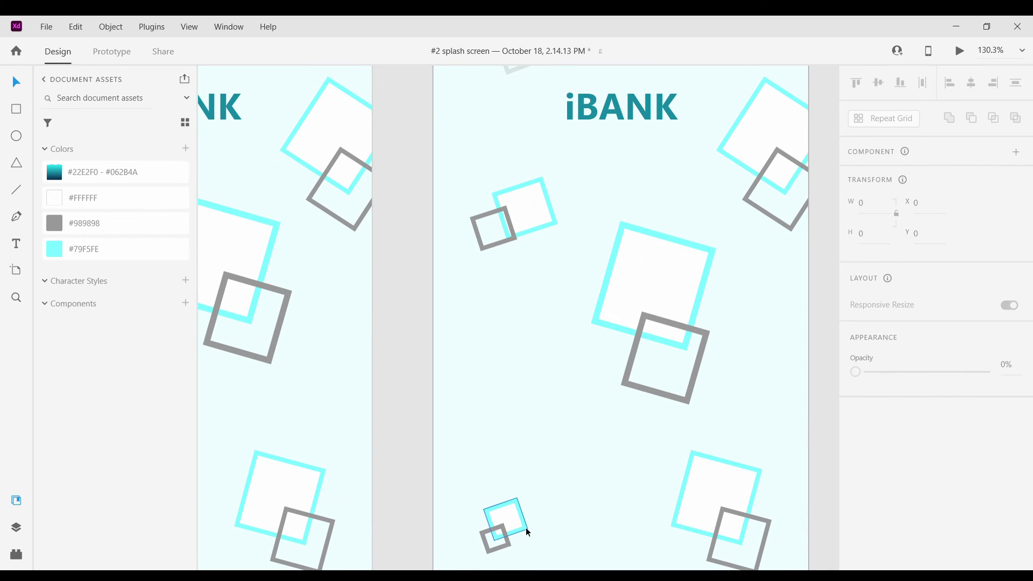
drag(526, 532, 521, 510)
drag(510, 548, 535, 512)
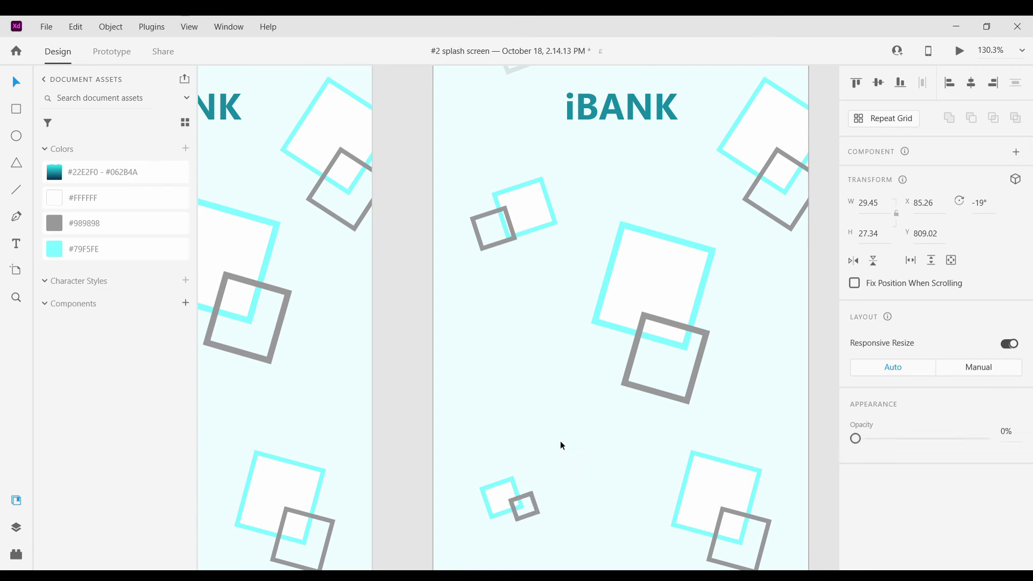
click(560, 443)
Move the lower-right pair's cyan square to X 296.54, Y 743.63 and its grey square over to the cyan square's lower-left corner
scroll(562, 445, down, 3)
scroll(609, 454, right, 2)
scroll(596, 459, up, 4)
scroll(594, 456, up, 1)
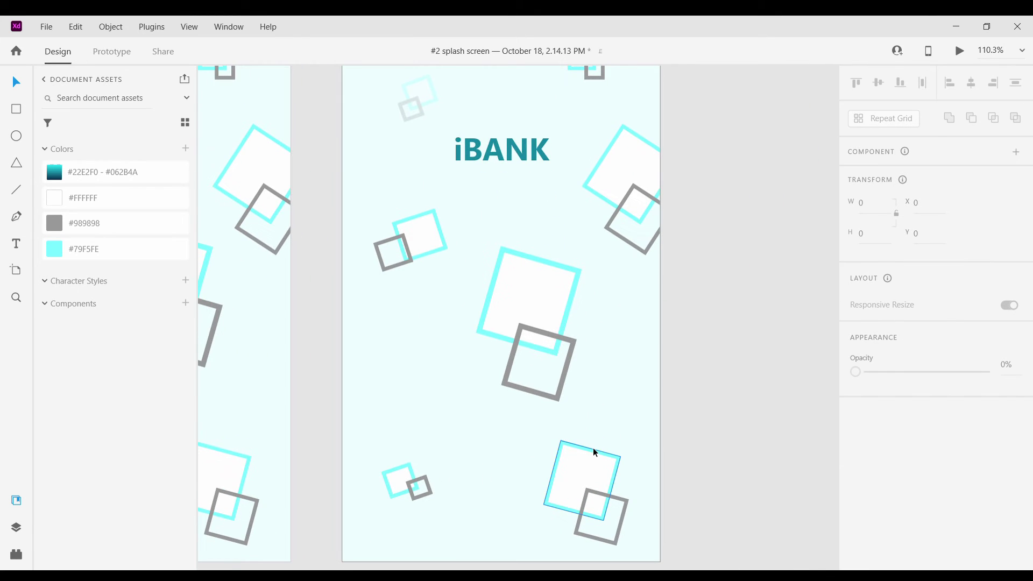
drag(595, 453, 613, 435)
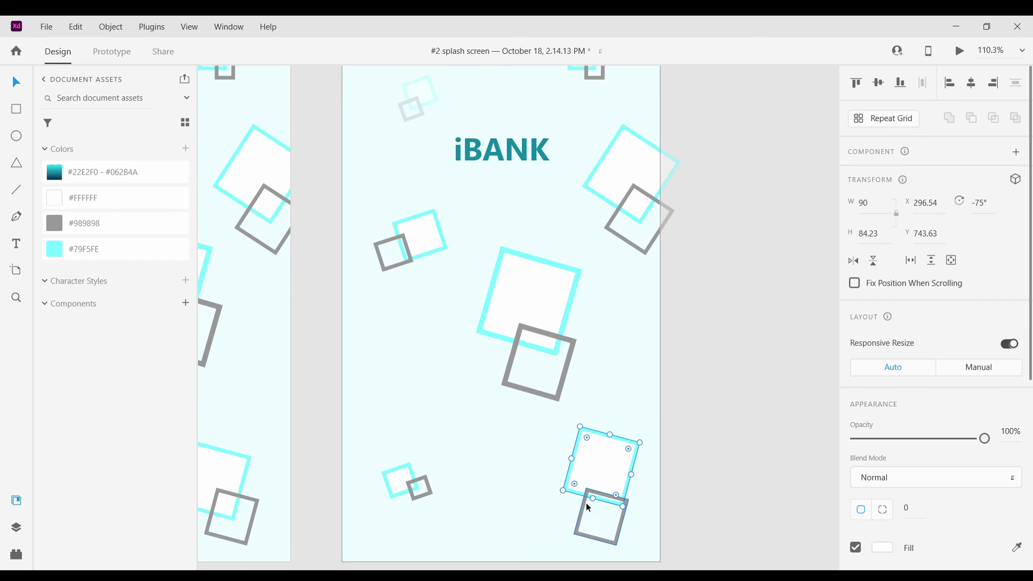
drag(588, 510, 544, 481)
click(741, 430)
Rotate the right-edge cyan square slightly clockwise and shift its grey square to the left
scroll(741, 431, down, 4)
scroll(718, 379, up, 1)
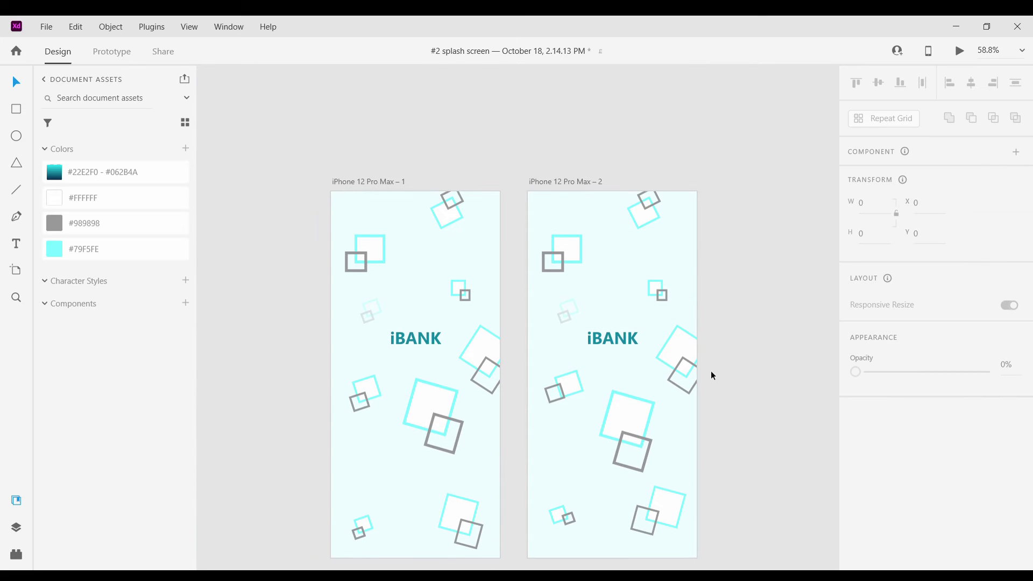
scroll(700, 356, up, 6)
click(637, 273)
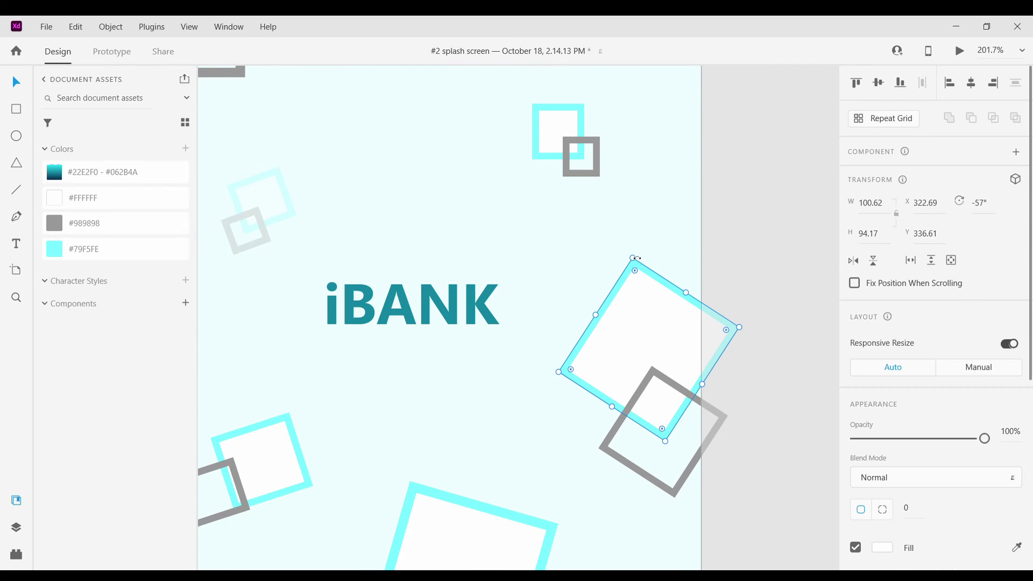
drag(640, 254, 663, 259)
drag(642, 396, 595, 386)
click(745, 289)
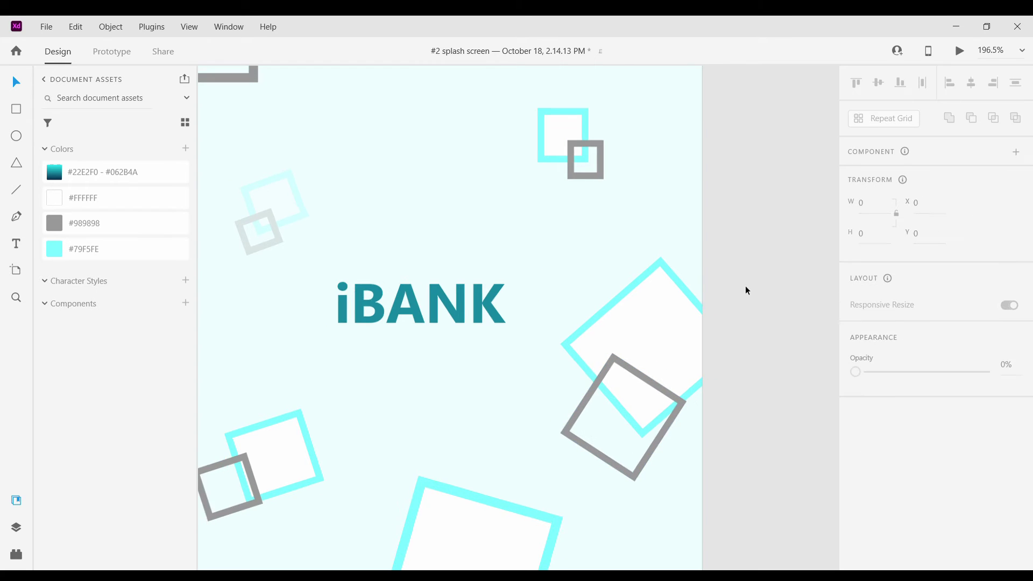
Rotate the small upper-right cyan square to -80° at X 313.26, Y 206.48, and move its grey square to X 302.11, Y 230.01
scroll(744, 289, down, 4)
scroll(678, 289, up, 5)
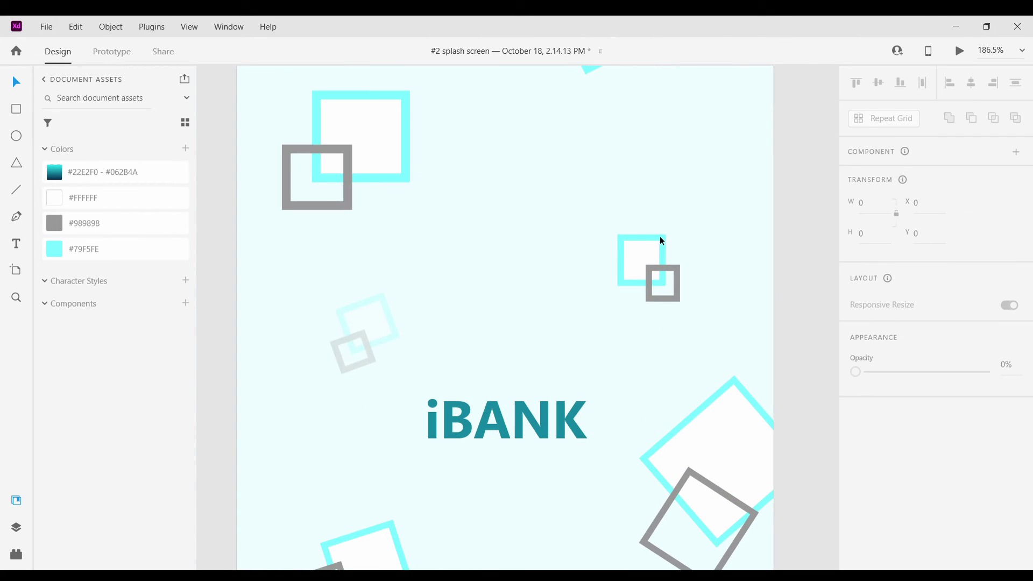
click(660, 237)
mouse_move(673, 236)
mouse_down()
mouse_move(663, 248)
mouse_move(673, 228)
mouse_up()
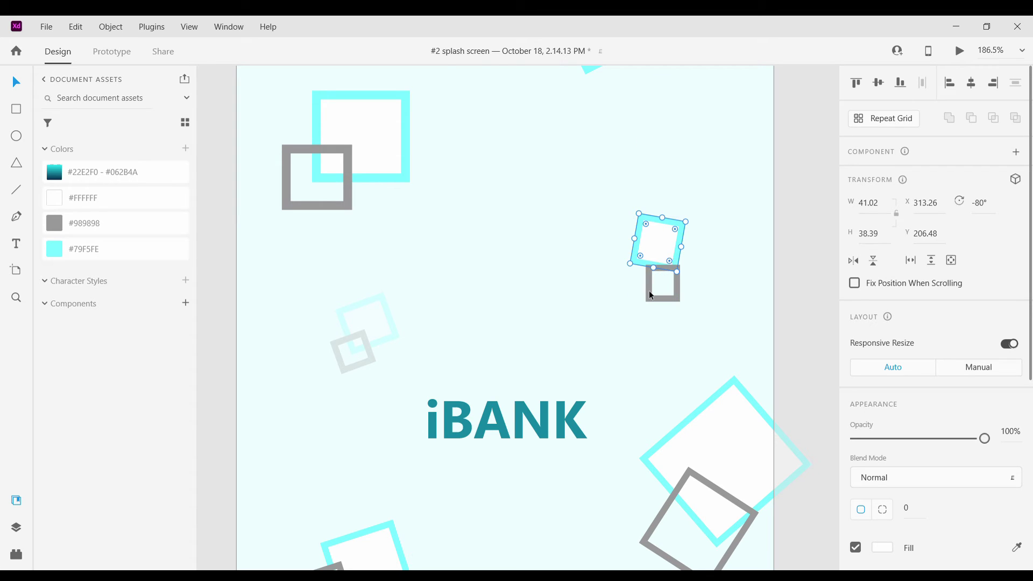
drag(651, 296, 619, 272)
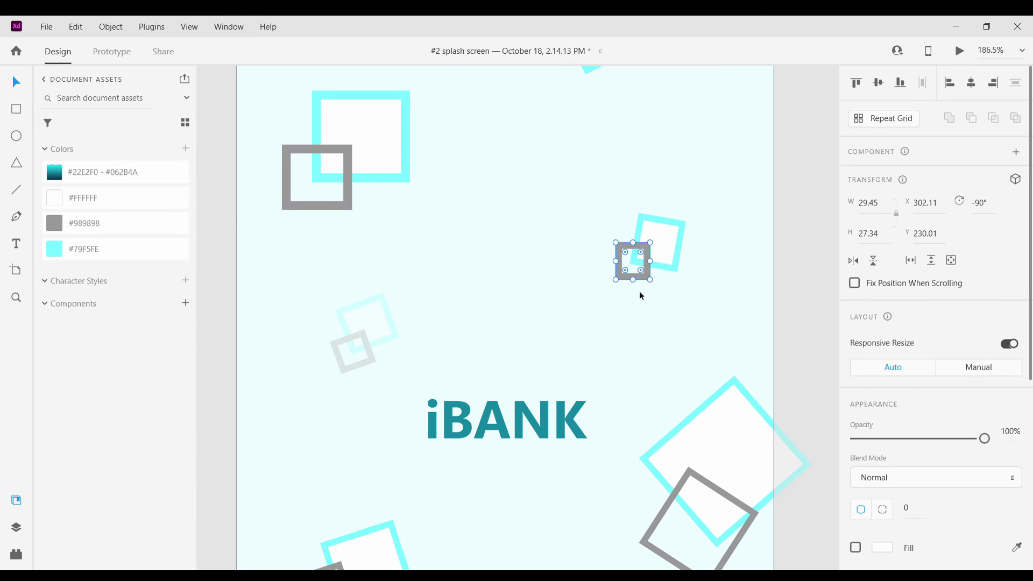
click(661, 315)
Rotate the upper-left cyan square to -8° at X 56.49, Y 86.93, and tilt its grey square to a similar angle
scroll(662, 323, down, 3)
scroll(548, 289, up, 1)
scroll(566, 303, up, 3)
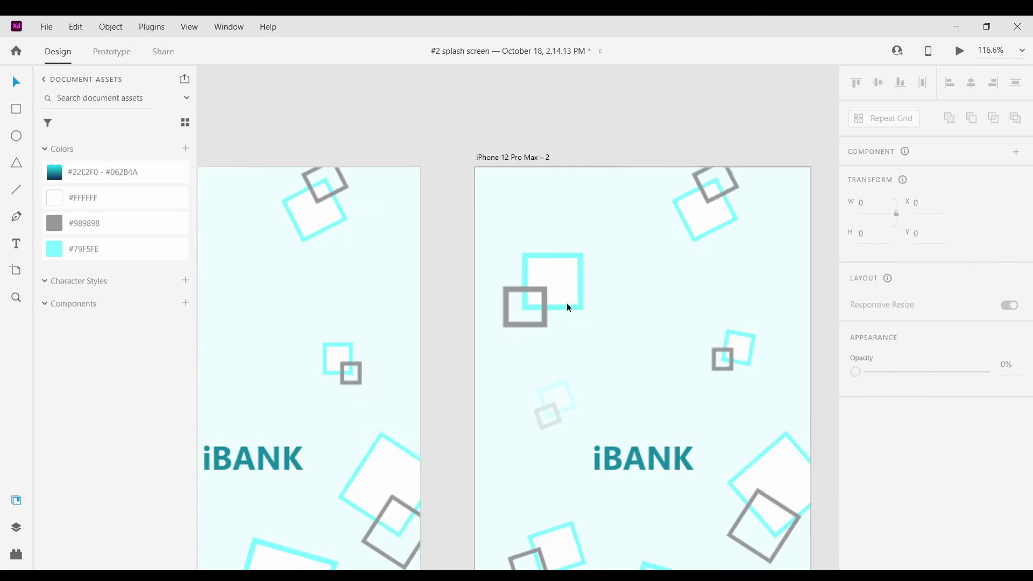
scroll(567, 303, up, 2)
click(574, 309)
drag(595, 318, 579, 287)
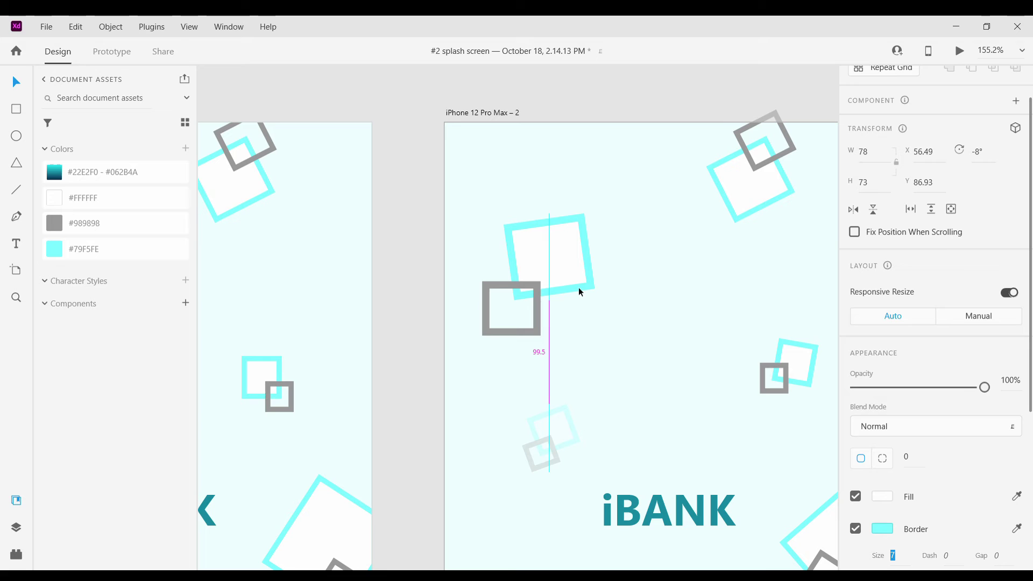
click(540, 326)
drag(544, 344, 577, 345)
click(578, 344)
Ungroup the faded small pair above the logo and set its cyan square's opacity to 56%
scroll(578, 344, down, 5)
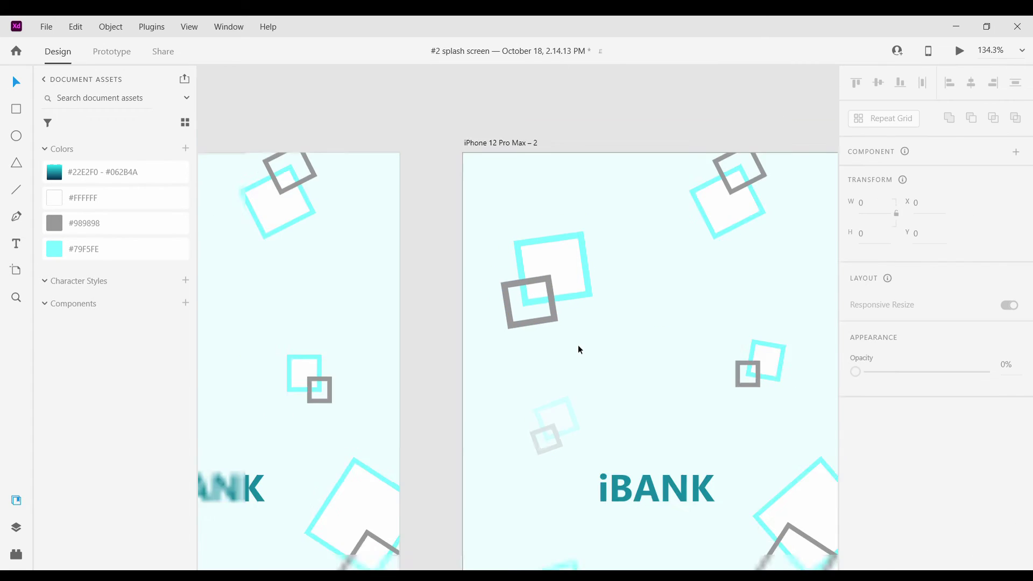
scroll(532, 398, right, 2)
scroll(513, 381, up, 8)
click(512, 380)
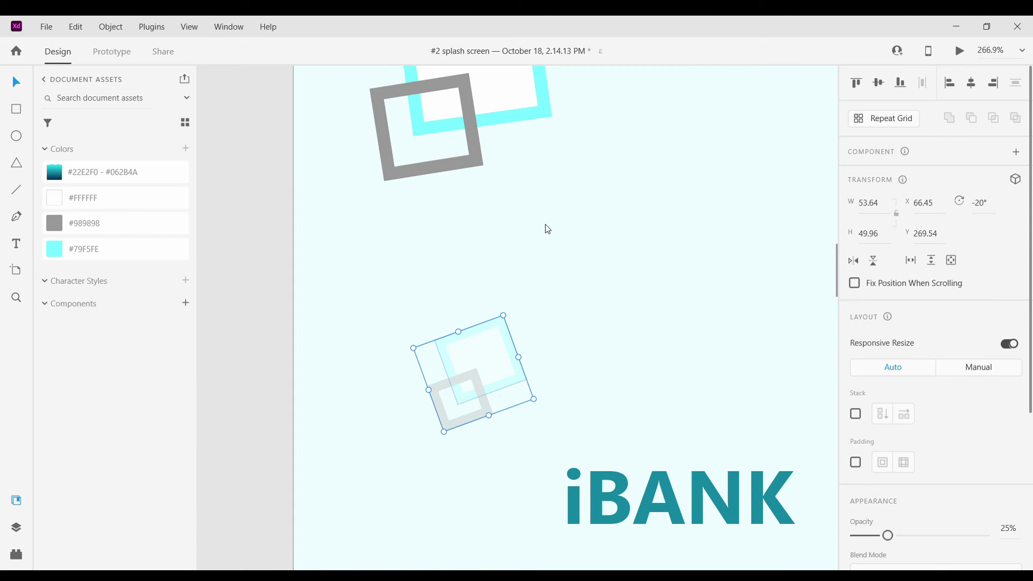
key(0)
double_click(490, 387)
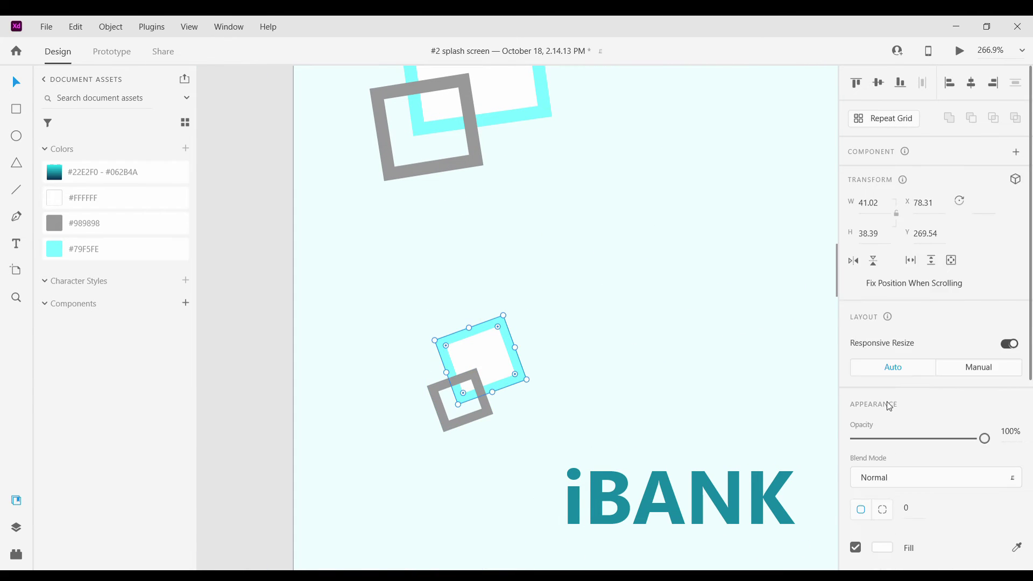
drag(984, 438, 928, 438)
Move the small pair's grey square up and its cyan square below it to X 42.28, Y 279.54
drag(485, 420, 458, 359)
drag(509, 380, 447, 399)
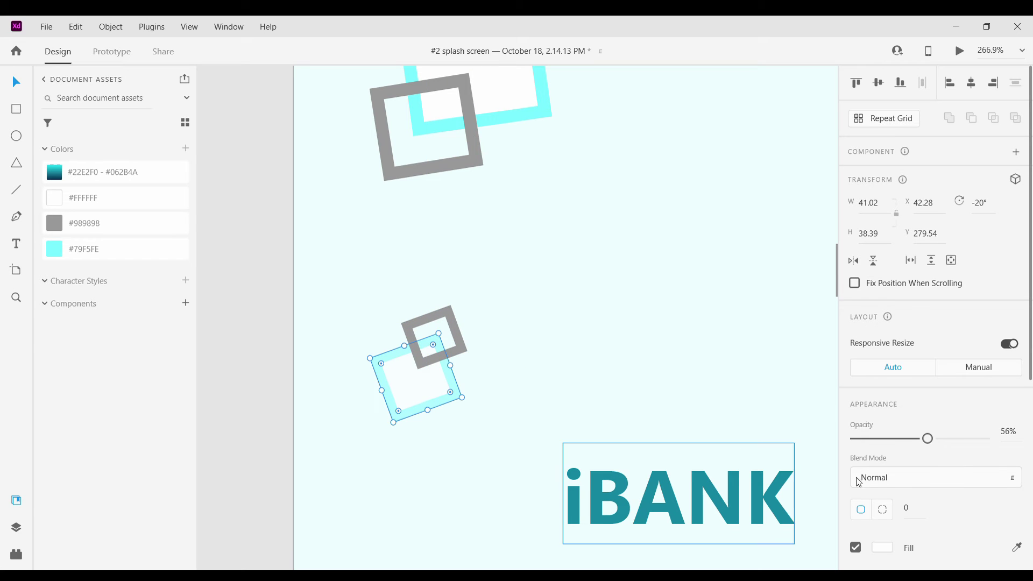
key(ctrl+0)
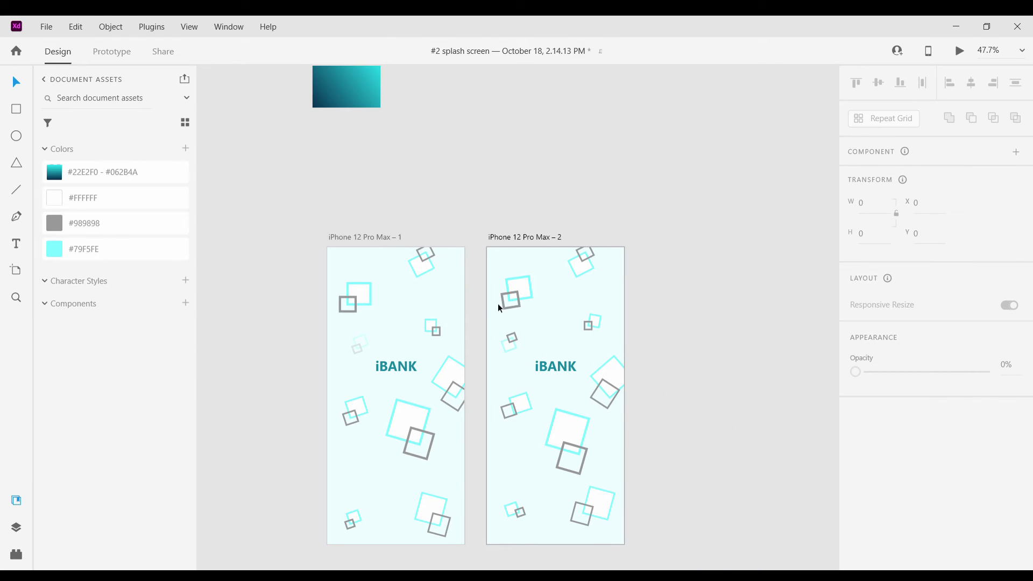
Lower the opacity of the upper-left pair's cyan and grey squares to a little over half
scroll(526, 309, up, 5)
click(504, 210)
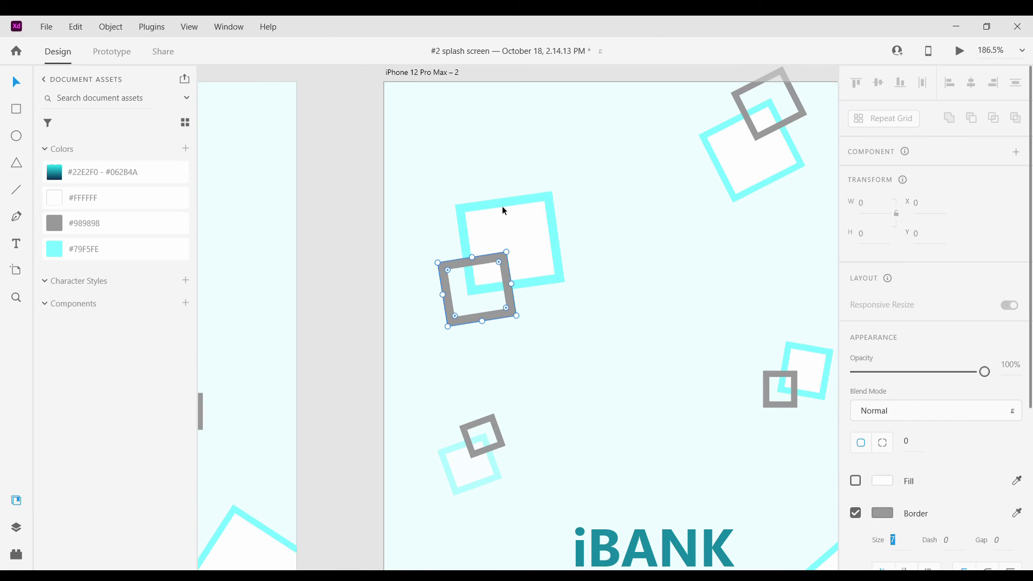
drag(985, 388, 925, 388)
click(701, 254)
Lower the opacity of the upper-right cyan and grey squares together on the second artboard
scroll(693, 232, right, 2)
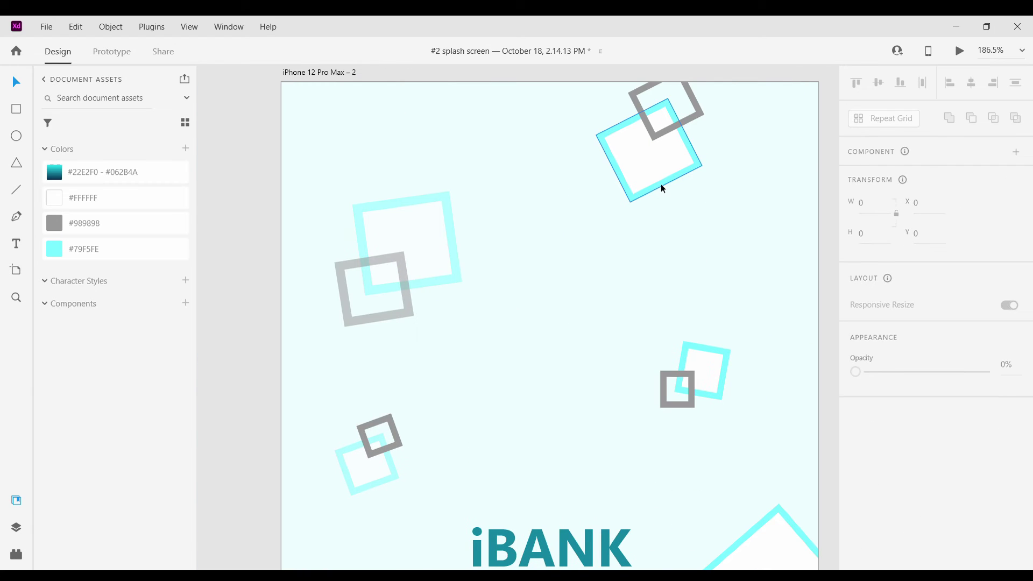
click(665, 133)
shift+click(663, 129)
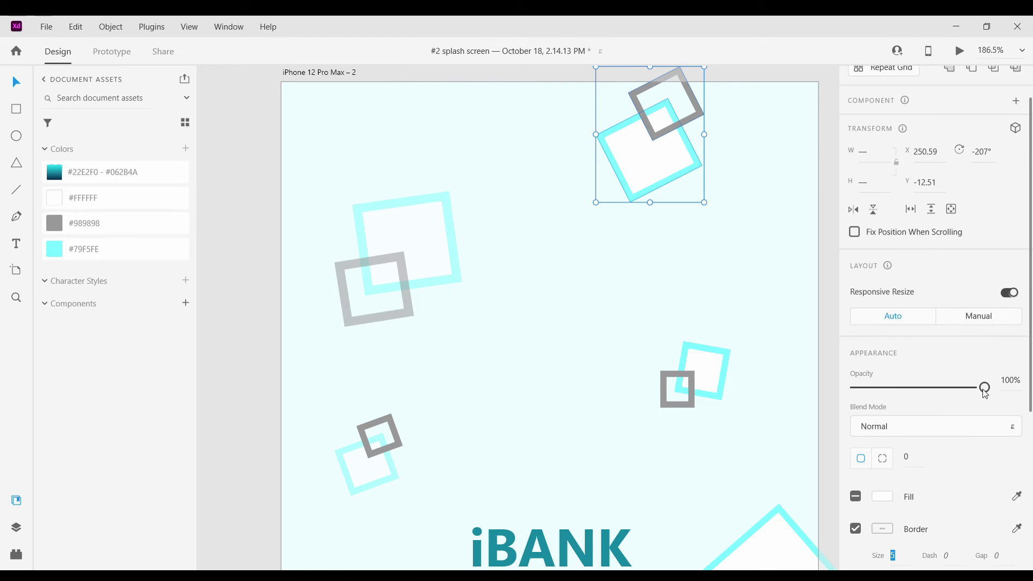
drag(984, 388, 895, 388)
click(647, 343)
On the first artboard, fade the large central cyan square and set its overlapping grey square's opacity to 38%
scroll(648, 350, down, 3)
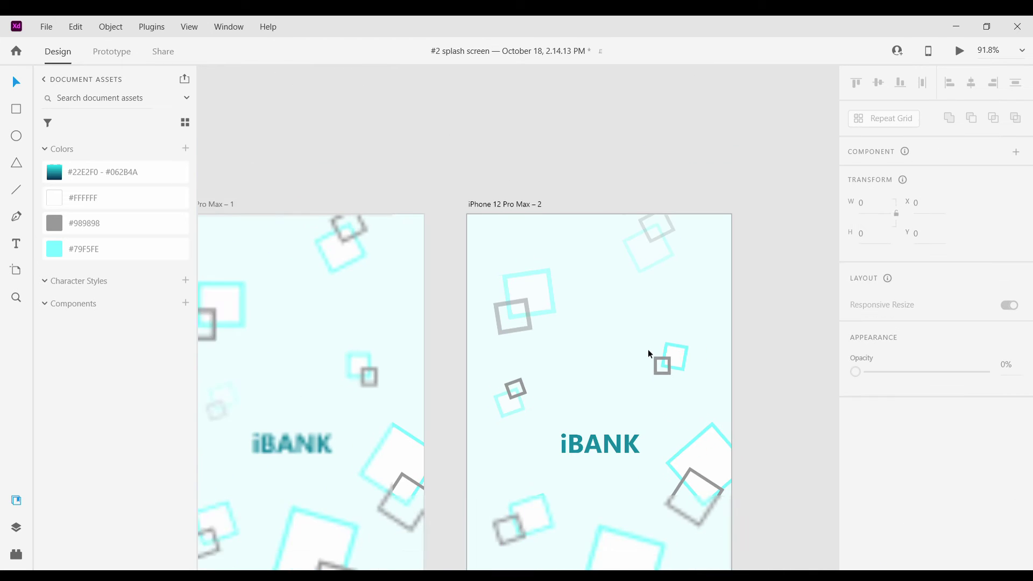
scroll(619, 377, up, 2)
scroll(594, 379, down, 3)
scroll(523, 421, left, 2)
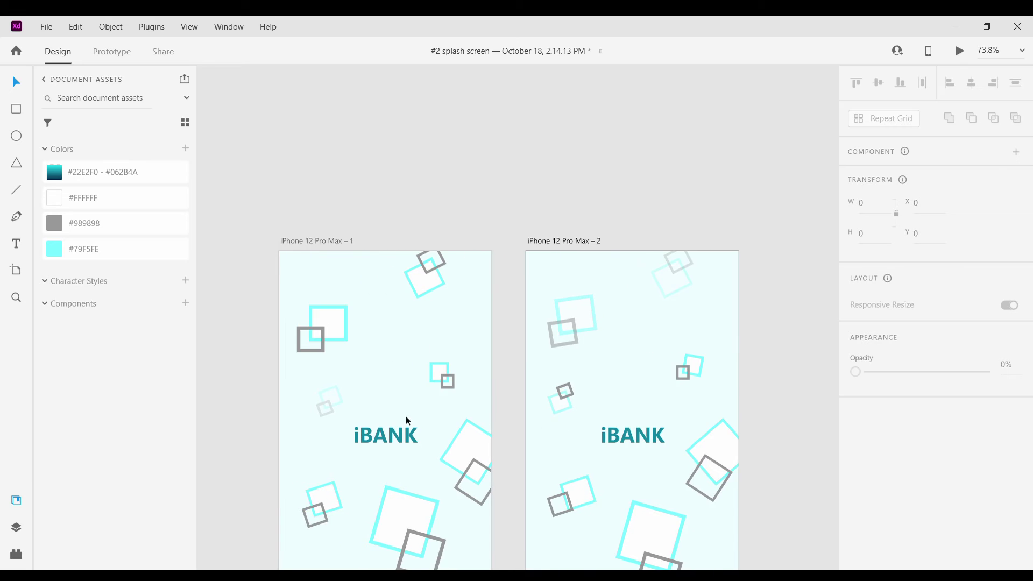
scroll(409, 421, left, 2)
click(460, 415)
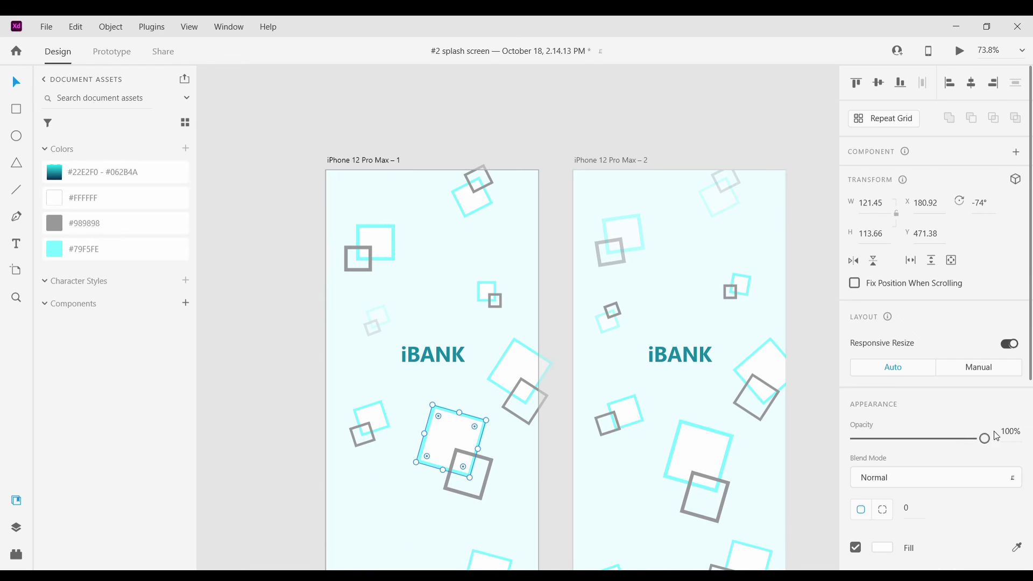
drag(990, 440, 907, 439)
click(489, 480)
scroll(908, 447, down, 5)
scroll(508, 469, down, 2)
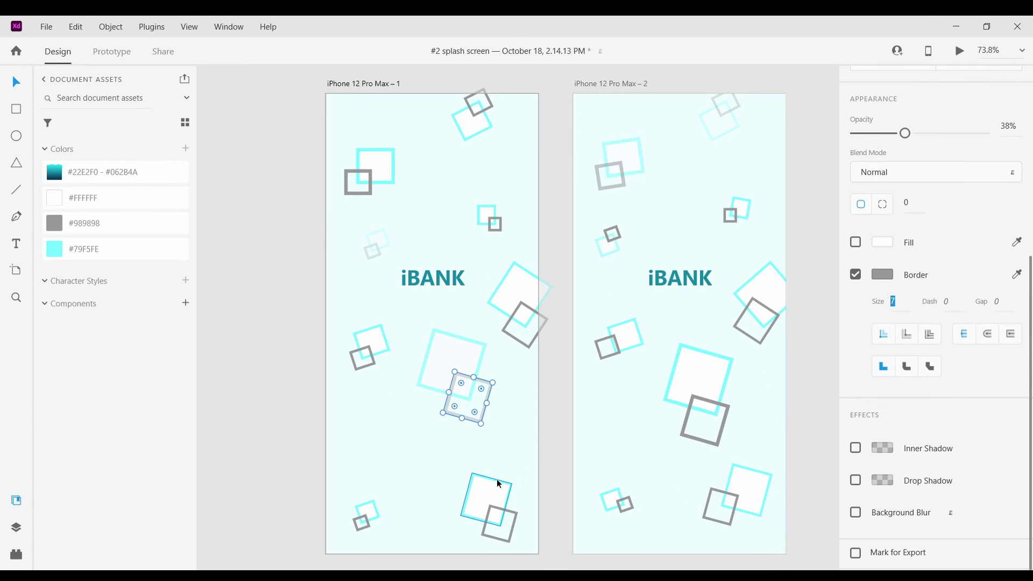
Fade the first artboard's lower-right cyan square slightly and lower its grey square's opacity to about 42%
click(496, 482)
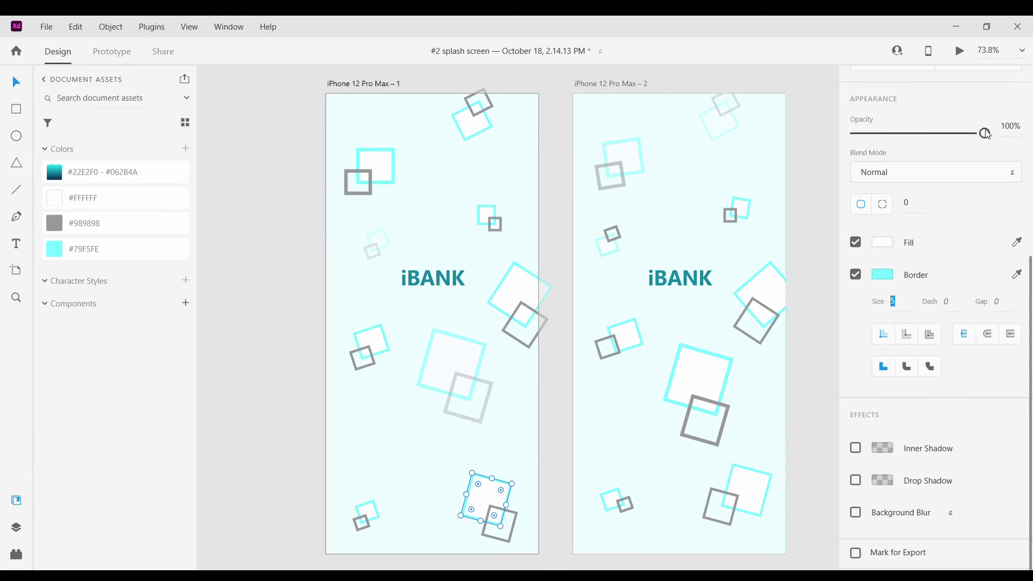
drag(984, 133, 953, 142)
scroll(628, 550, down, 3)
double_click(502, 467)
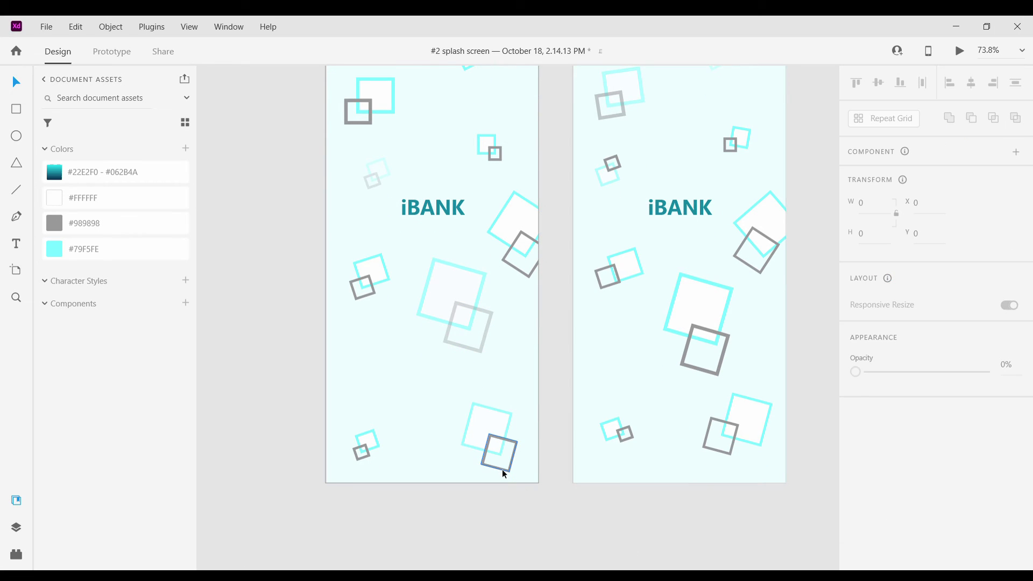
drag(985, 438, 908, 438)
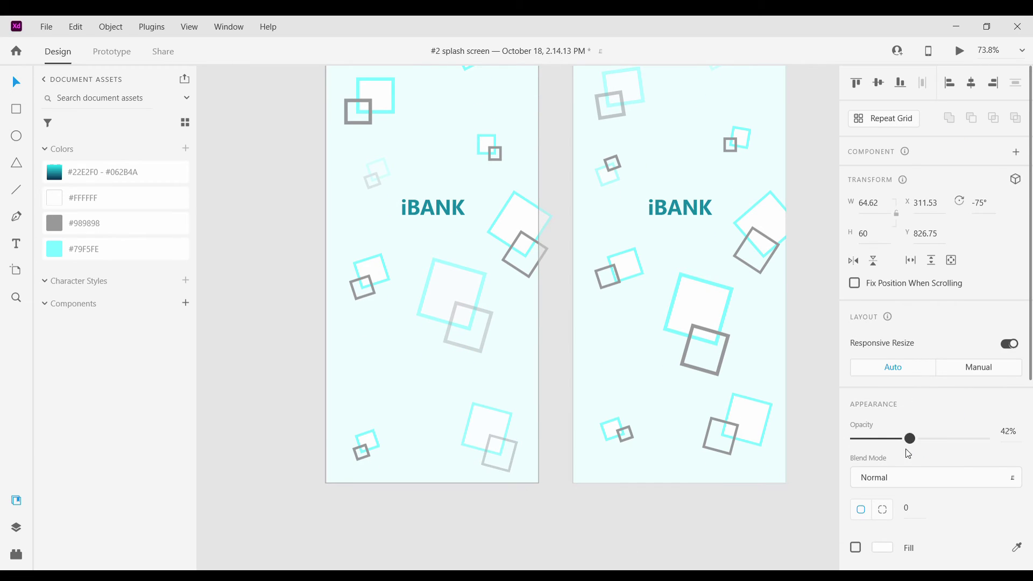
Set the small lower-left pair's opacity to 59% and fade the pair below and left of the logo on the first artboard
click(350, 436)
click(373, 451)
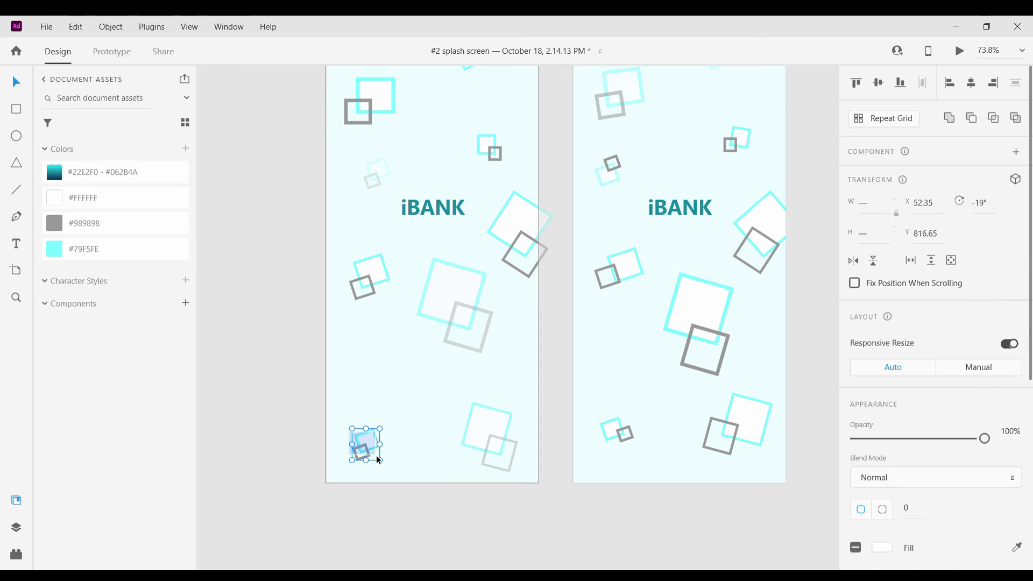
drag(985, 438, 929, 438)
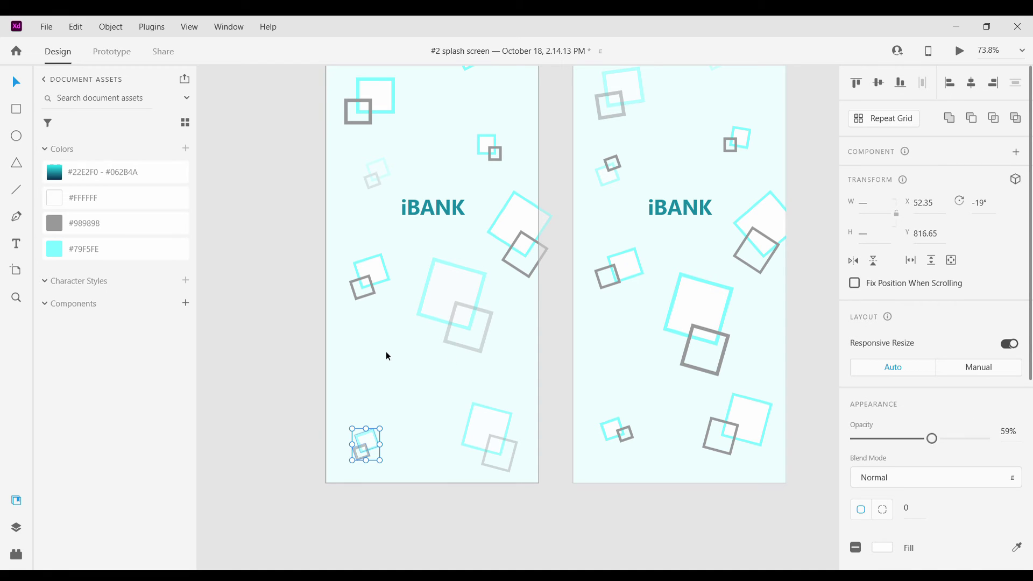
click(386, 351)
drag(396, 319, 340, 259)
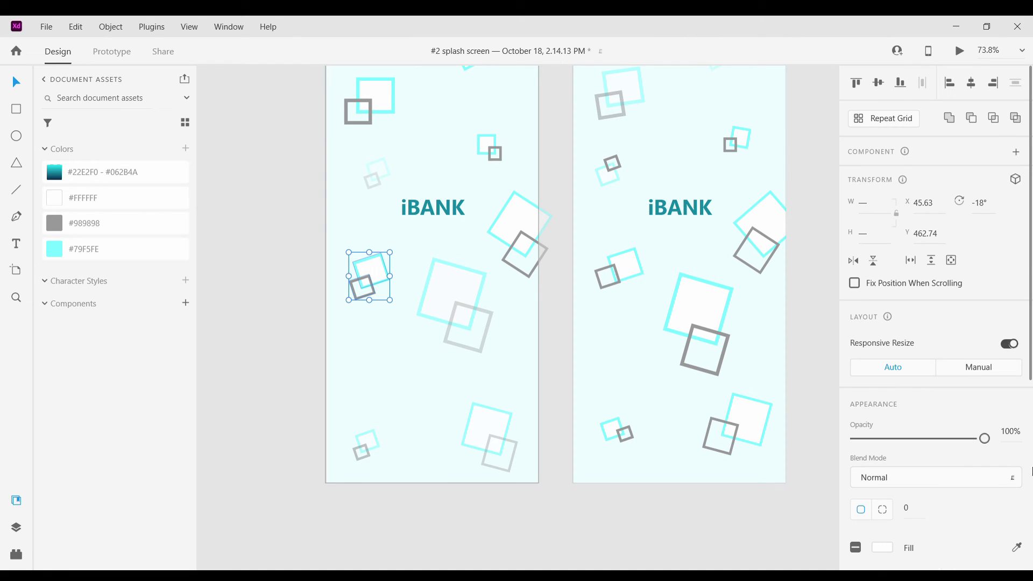
drag(985, 438, 370, 307)
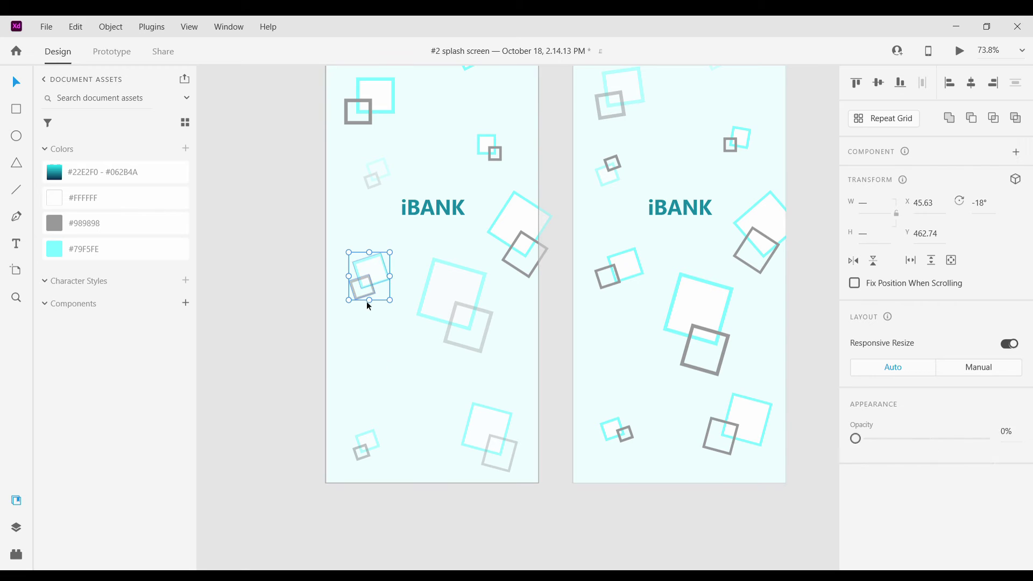
Lower the opacity of the upper-left and upper-right square pairs on the first artboard
scroll(369, 307, up, 2)
drag(399, 186, 341, 130)
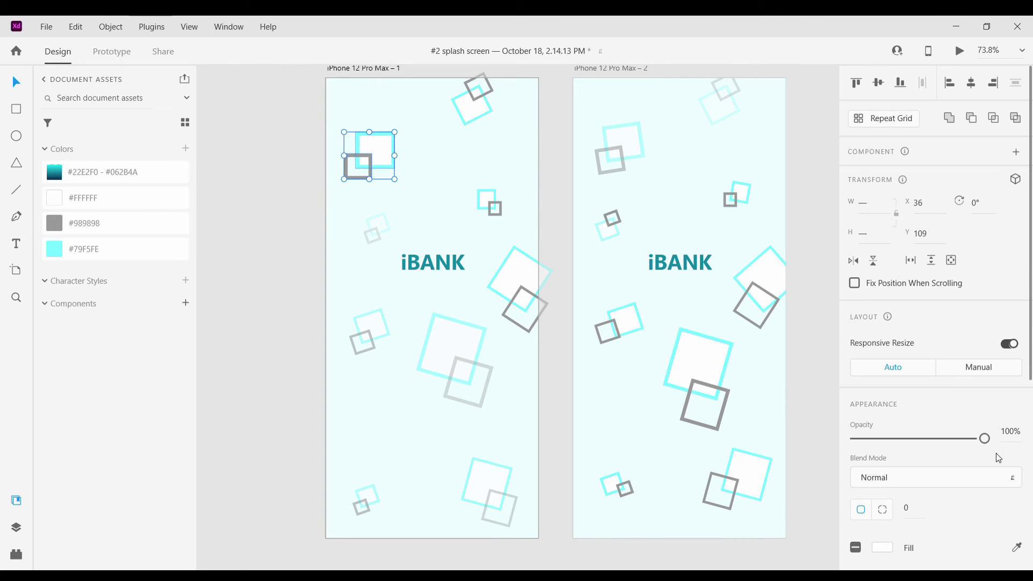
drag(985, 438, 897, 438)
click(491, 138)
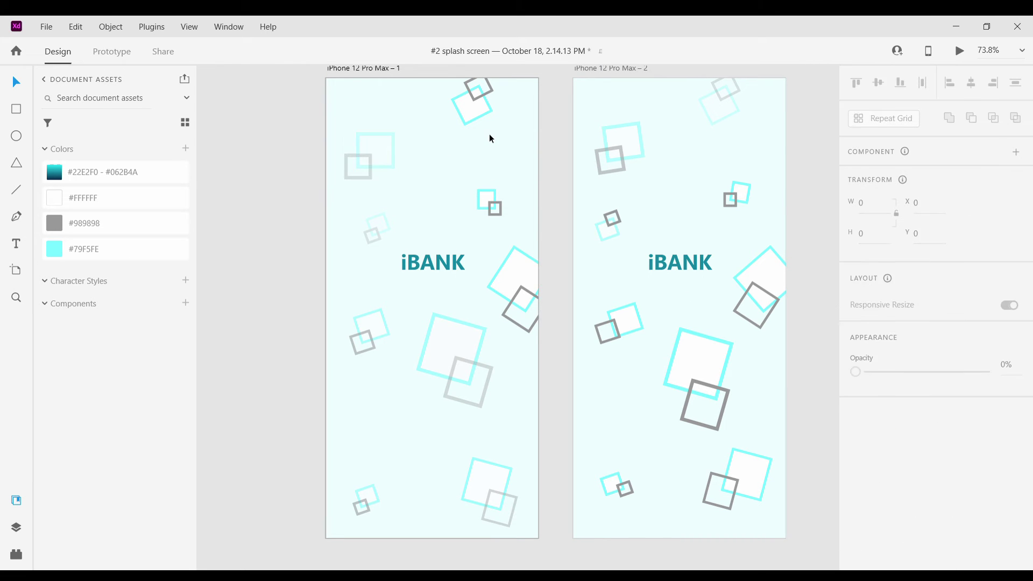
drag(461, 88, 508, 120)
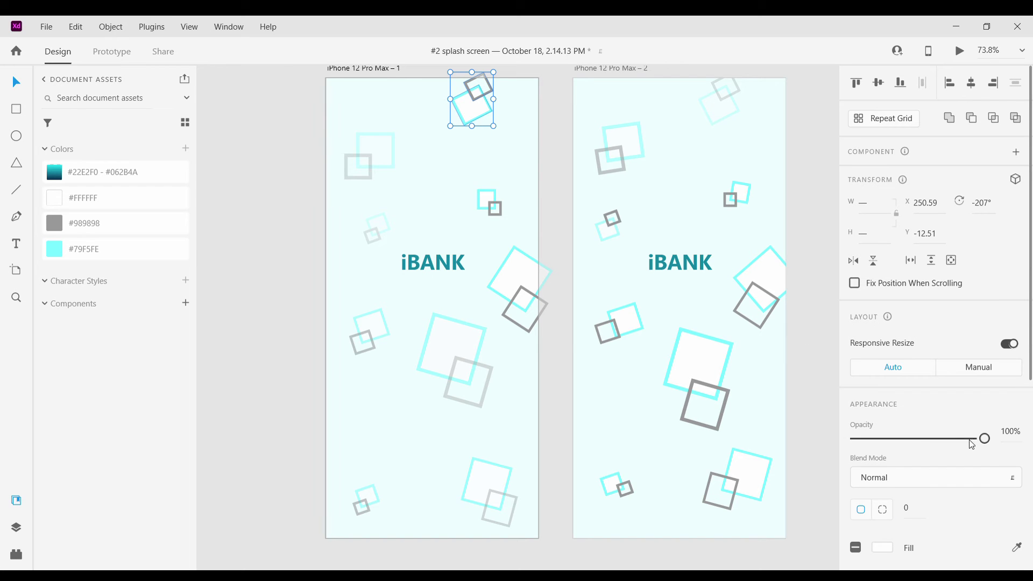
drag(983, 439, 916, 438)
click(507, 223)
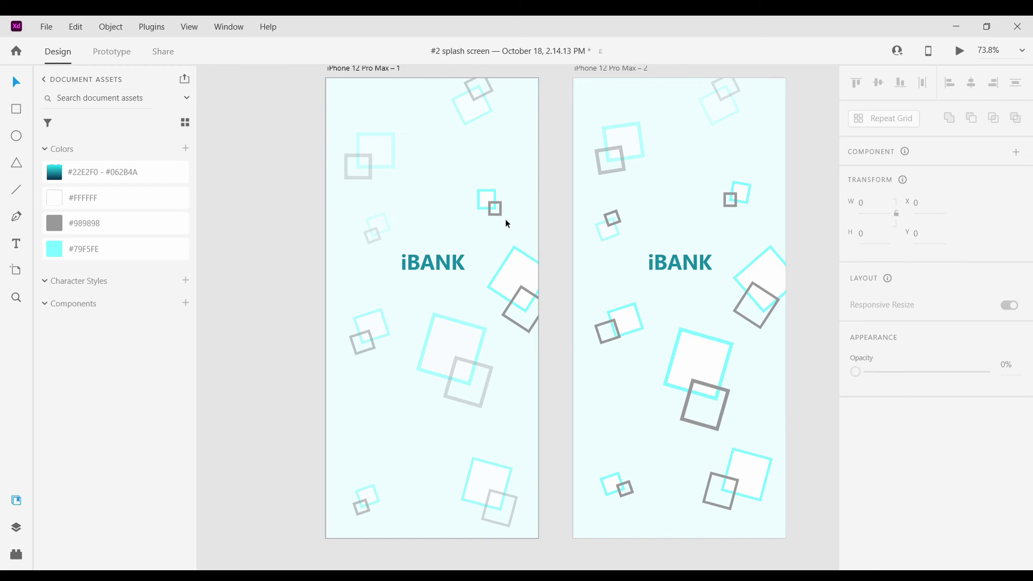
Lower the opacity of the small pair above and right of the logo and the right-edge pair on the first artboard
drag(508, 223, 460, 162)
drag(983, 439, 932, 442)
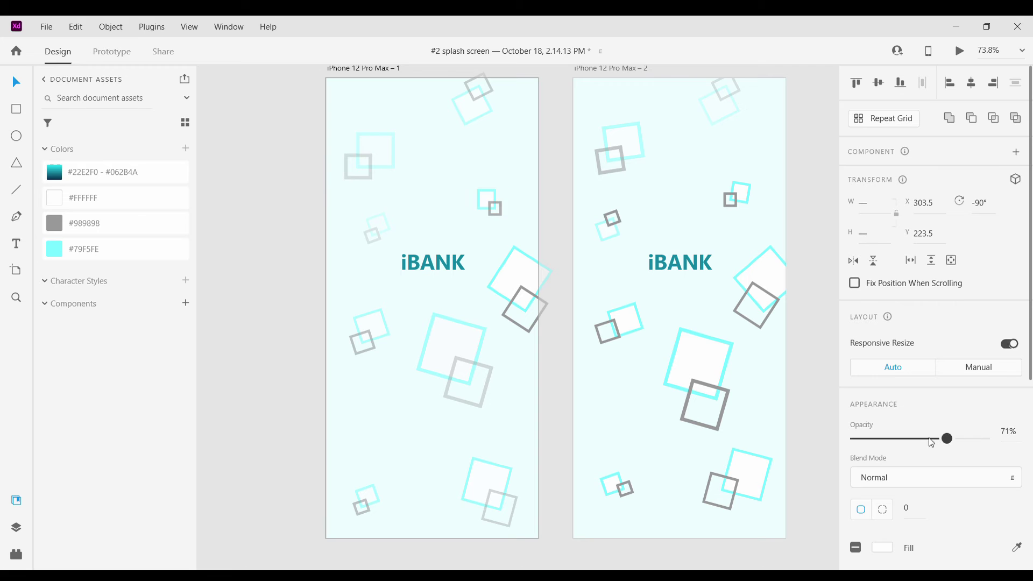
click(463, 167)
scroll(488, 276, down, 3)
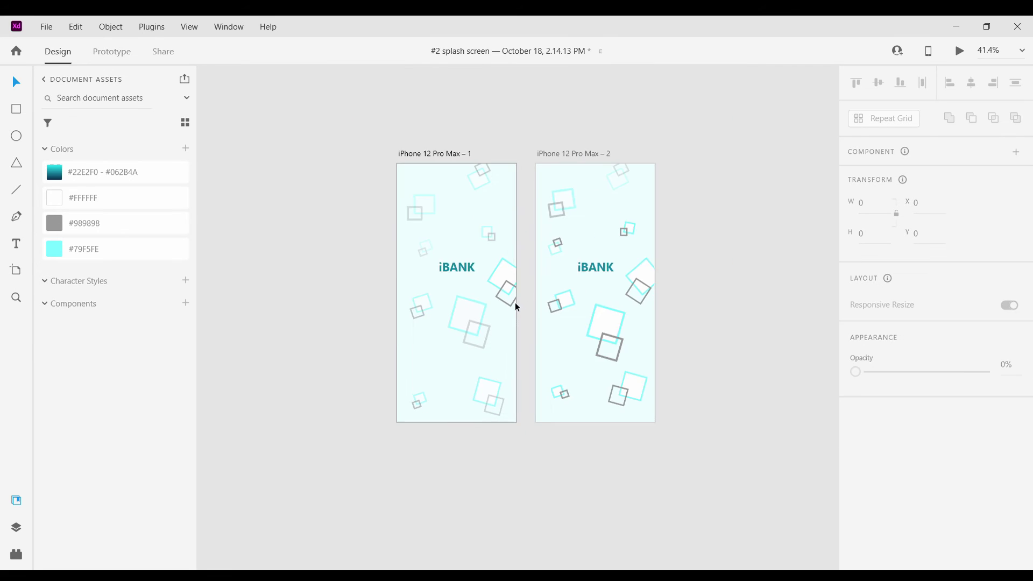
scroll(515, 303, up, 5)
click(539, 292)
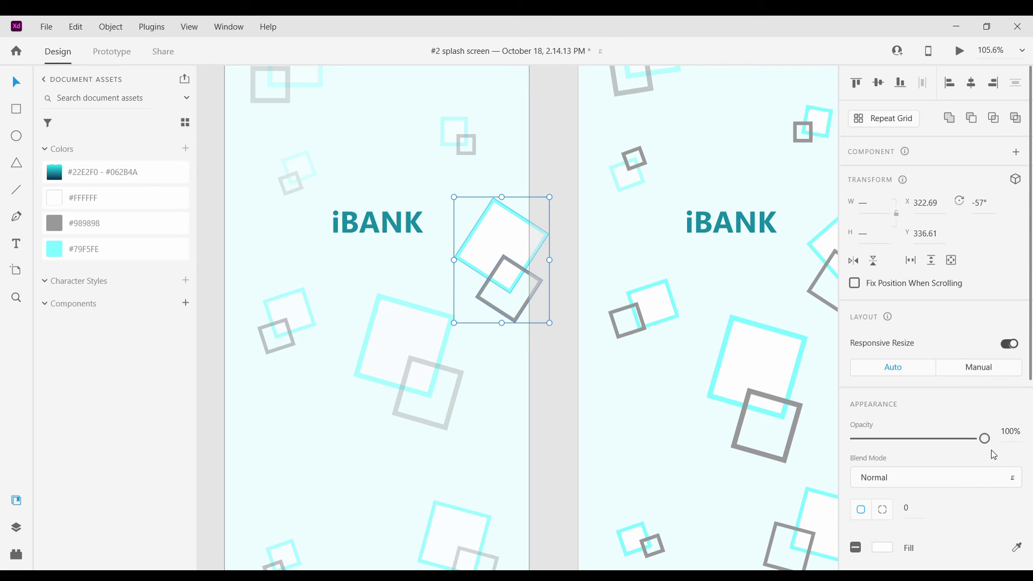
drag(985, 438, 935, 439)
click(604, 407)
On the second artboard, set the opacity of the pair below and left of the logo to 72% and the large central pair to 58%
scroll(615, 388, right, 2)
drag(622, 368, 553, 277)
drag(989, 439, 949, 445)
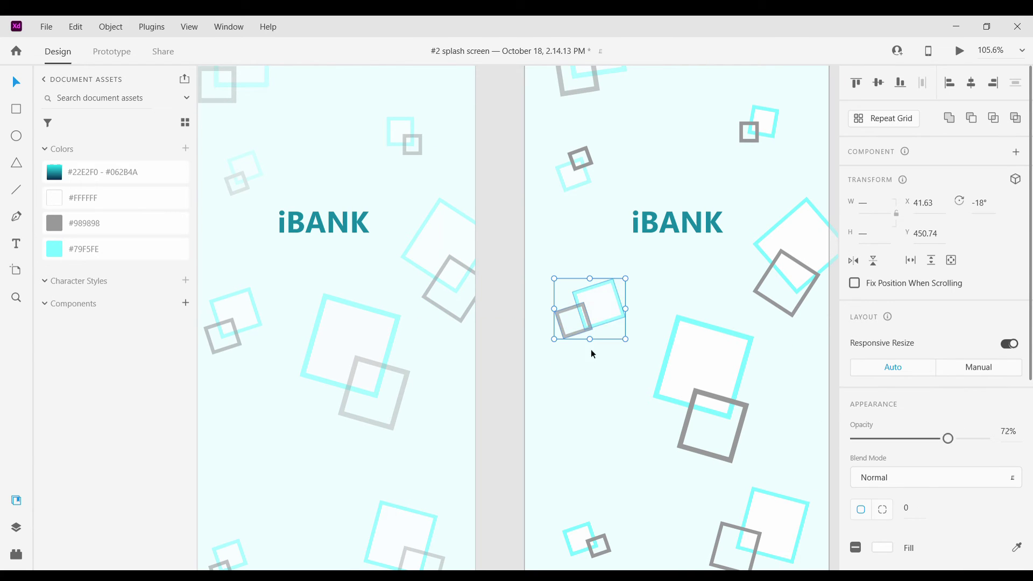
drag(669, 306, 741, 459)
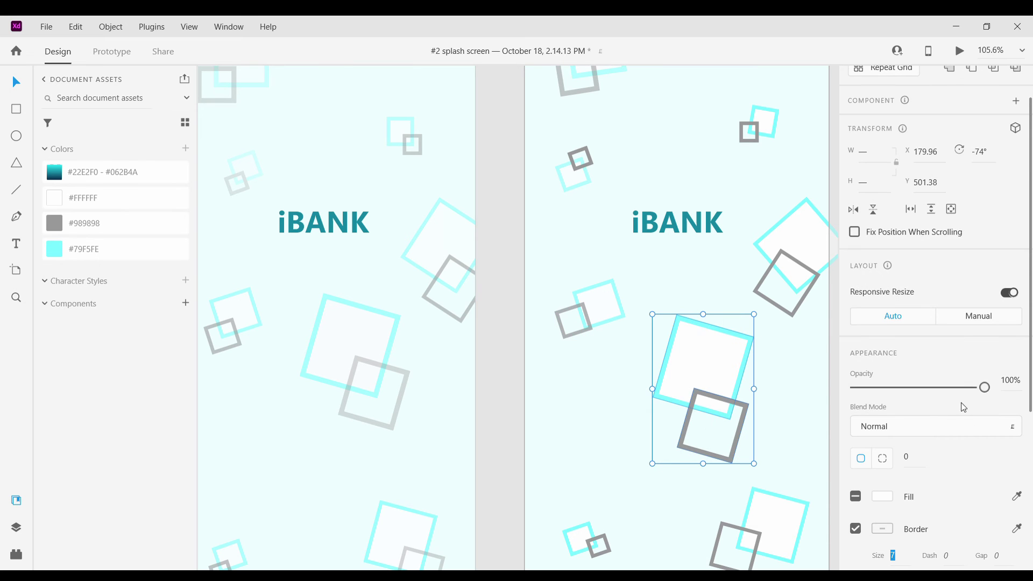
drag(984, 387, 930, 388)
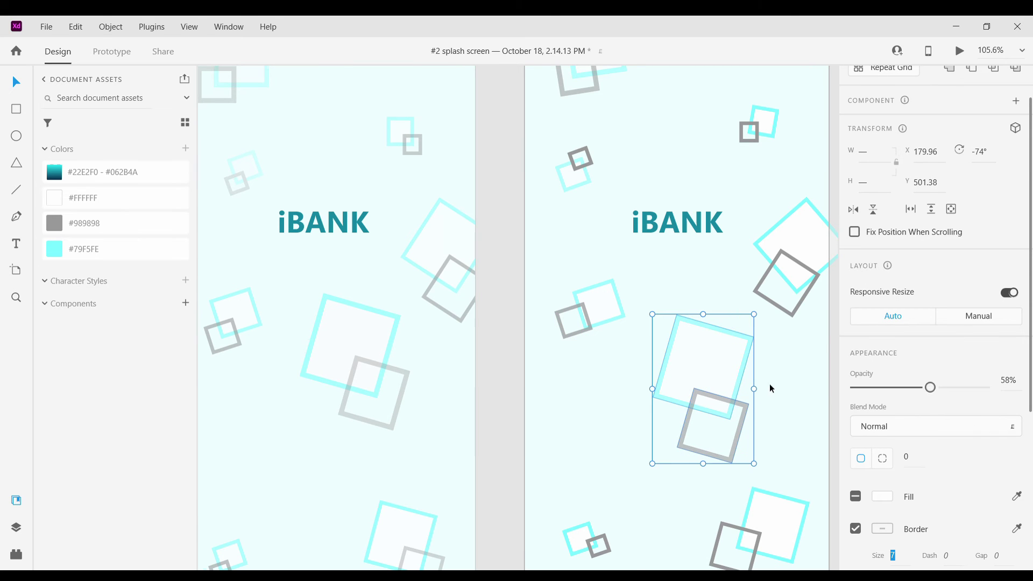
Lower the second artboard's right-edge pair to about 56% opacity and the small pair above it to 77%
scroll(771, 388, right, 3)
drag(743, 357, 691, 222)
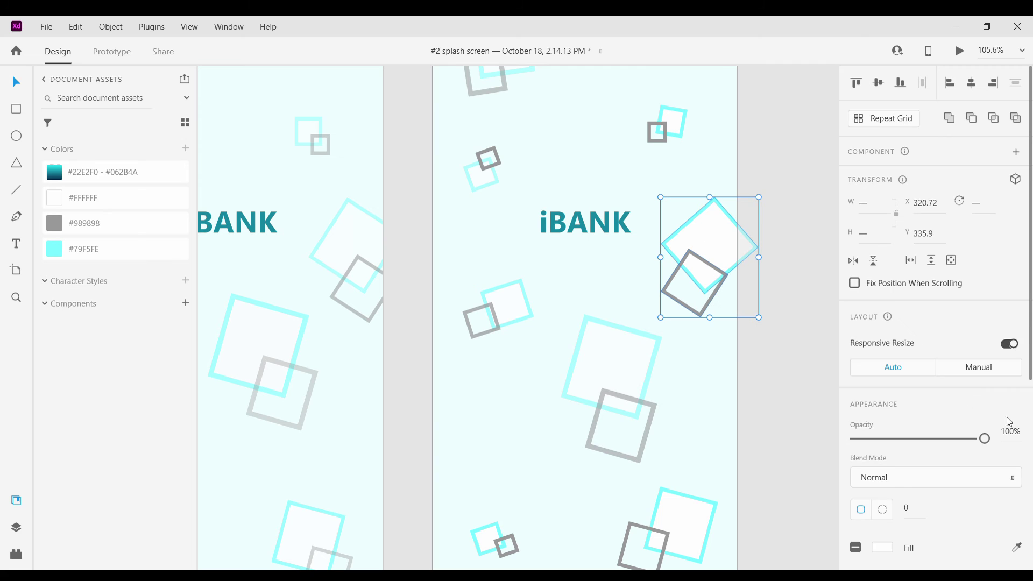
drag(985, 438, 933, 443)
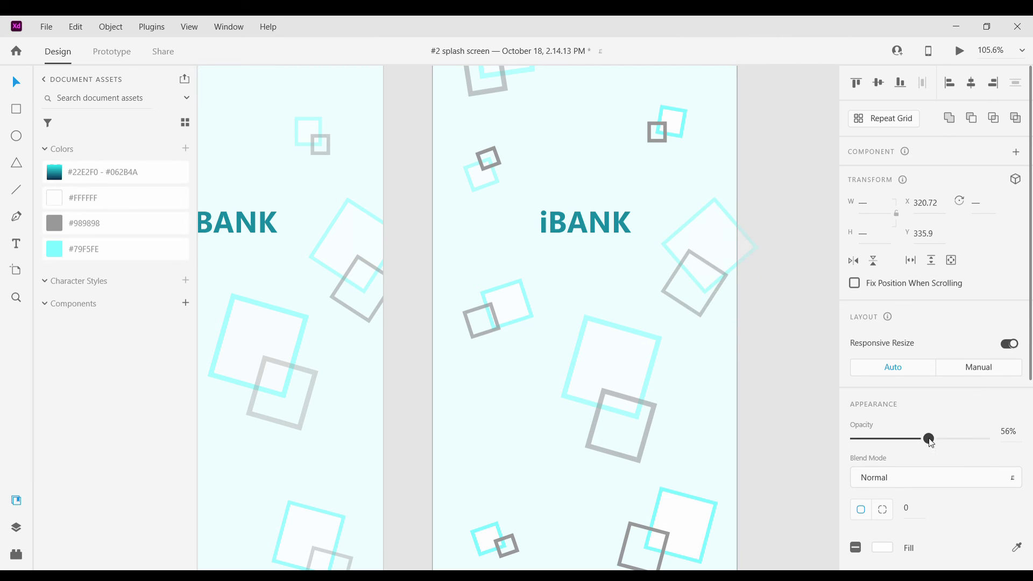
scroll(706, 250, up, 2)
drag(632, 148, 700, 195)
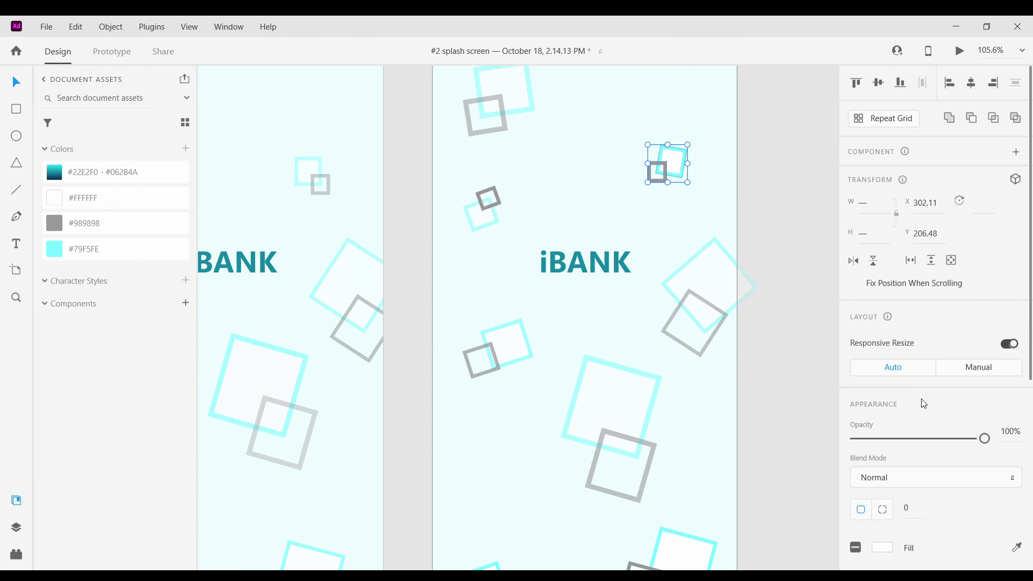
drag(985, 438, 950, 488)
scroll(566, 242, up, 1)
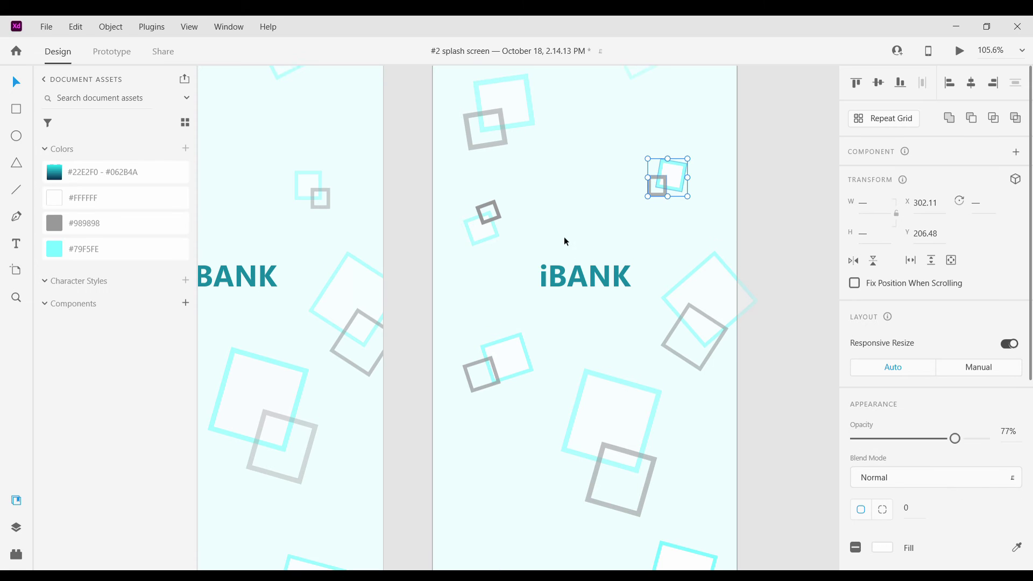
Lower the second artboard's lower-right pair to about 27% opacity and fade its small lower-left pair similarly
scroll(566, 242, down, 4)
scroll(668, 477, down, 1)
drag(605, 418, 726, 480)
drag(969, 443, 892, 445)
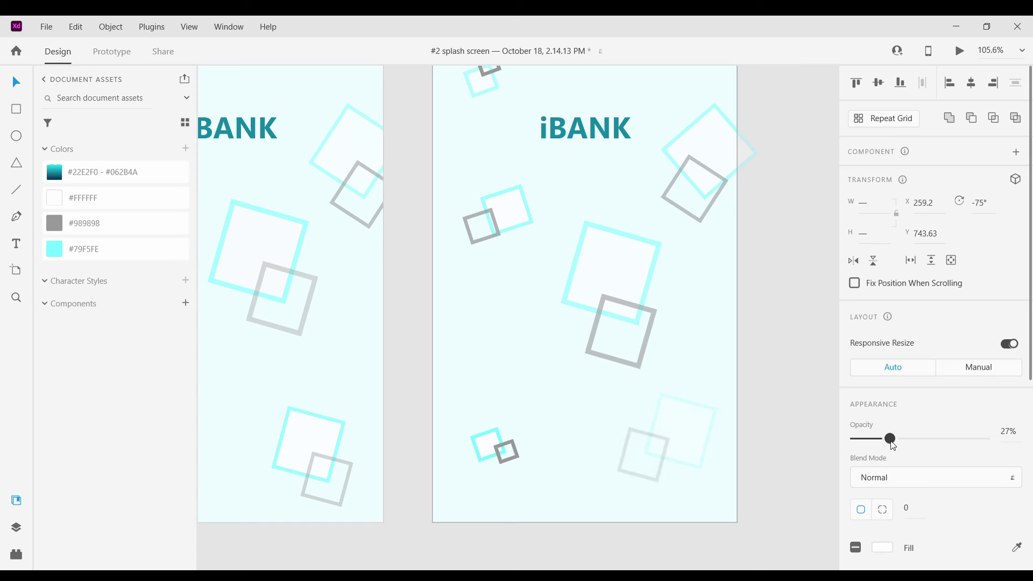
click(619, 457)
click(495, 447)
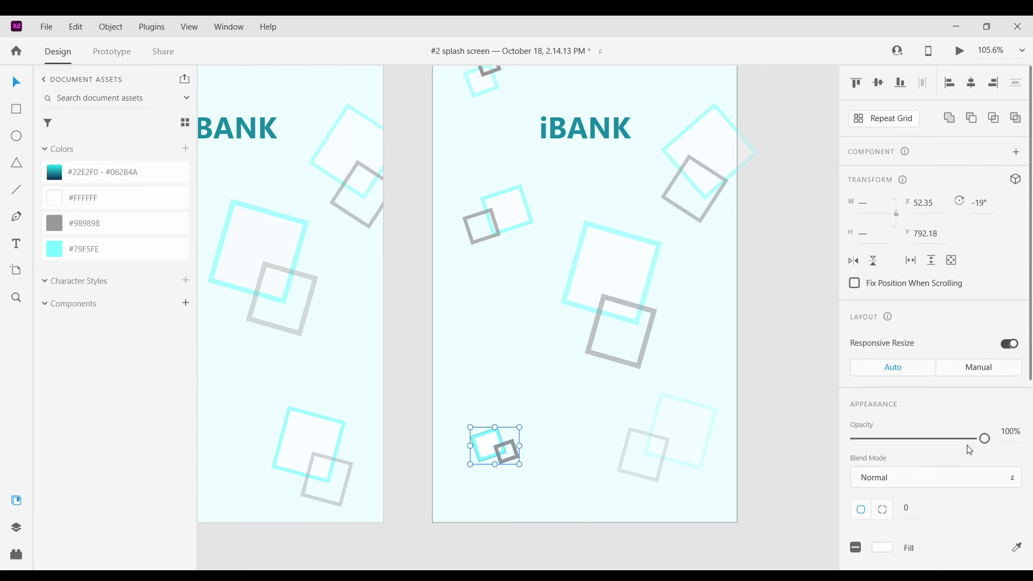
drag(967, 444, 884, 441)
click(804, 312)
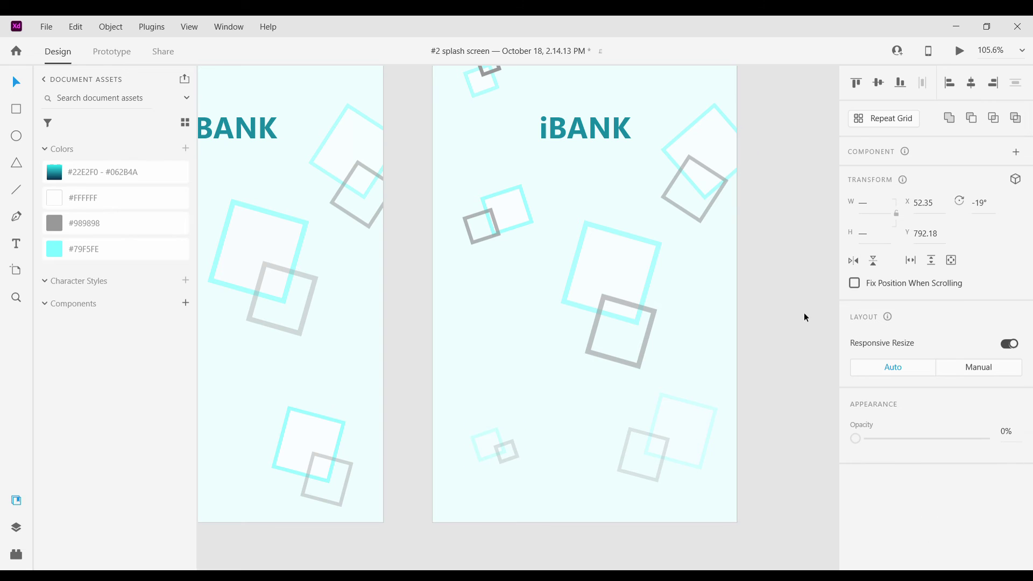
Duplicate the iPhone 12 Pro Max – 2 artboard to create a third splash screen variation
scroll(802, 320, down, 5)
scroll(797, 357, right, 6)
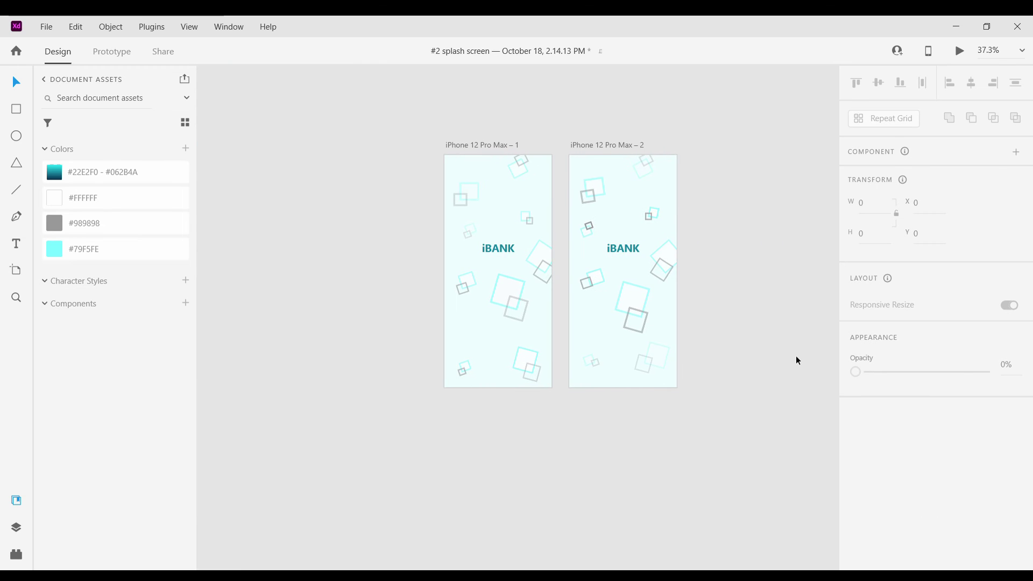
scroll(737, 341, up, 2)
scroll(737, 341, right, 2)
click(497, 182)
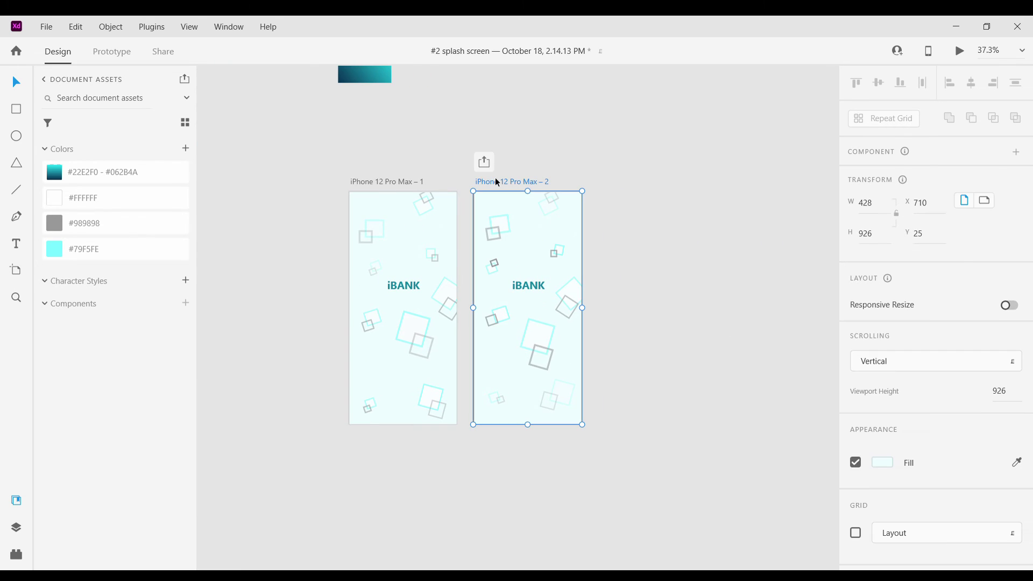
key(ctrl+d)
click(815, 510)
scroll(676, 247, right, 2)
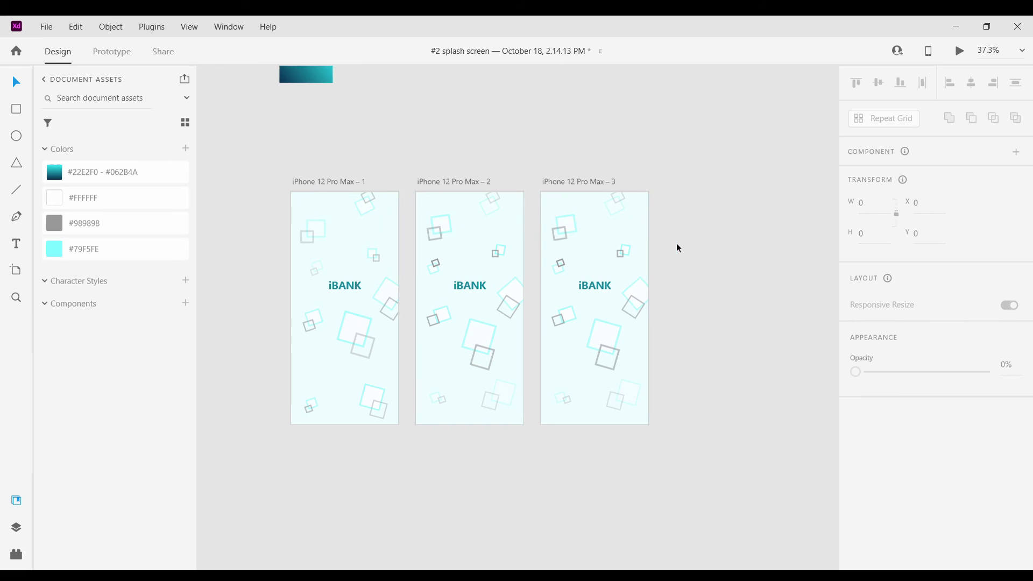
On the third artboard, shift the upper-left cyan square down and right, and move its grey square up to the cyan square's upper-left corner
scroll(564, 226, up, 3)
scroll(564, 226, up, 2)
click(558, 261)
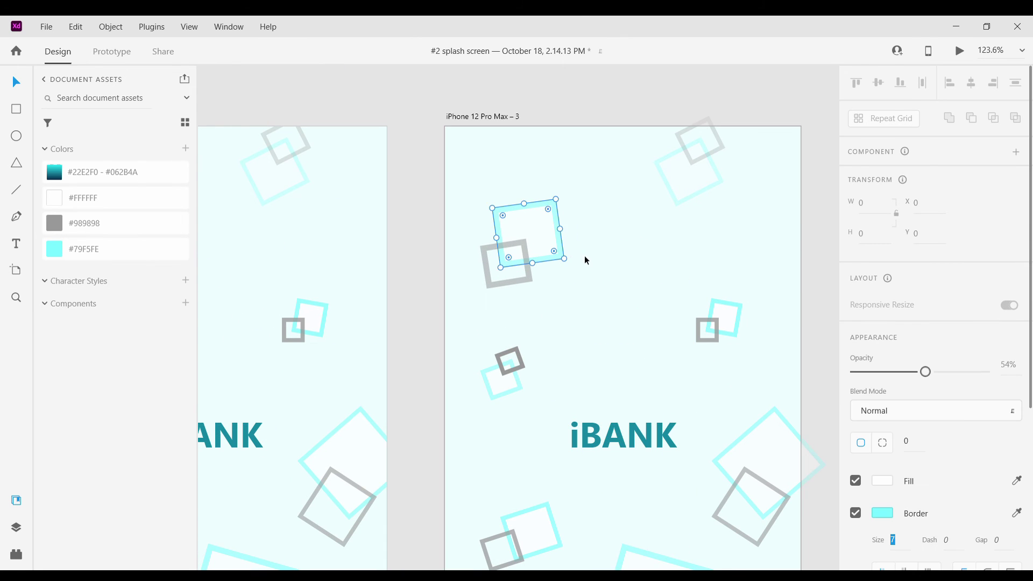
drag(544, 256, 577, 256)
drag(524, 278, 538, 223)
click(664, 196)
scroll(664, 156, right, 2)
scroll(665, 158, up, 5)
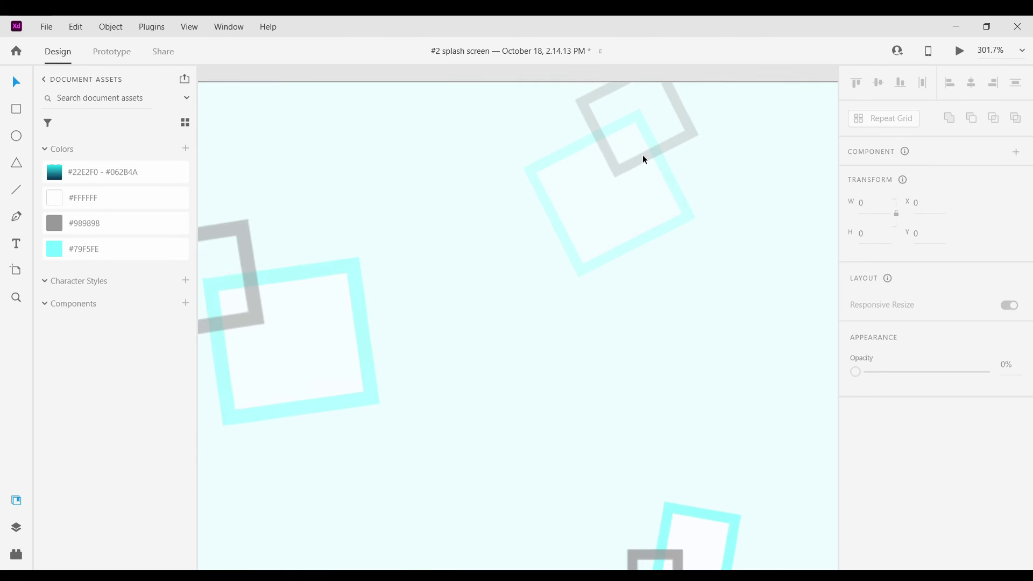
On the third artboard, shift the upper-right cyan square to the right and place its grey square over the lower-left corner
drag(643, 155, 683, 276)
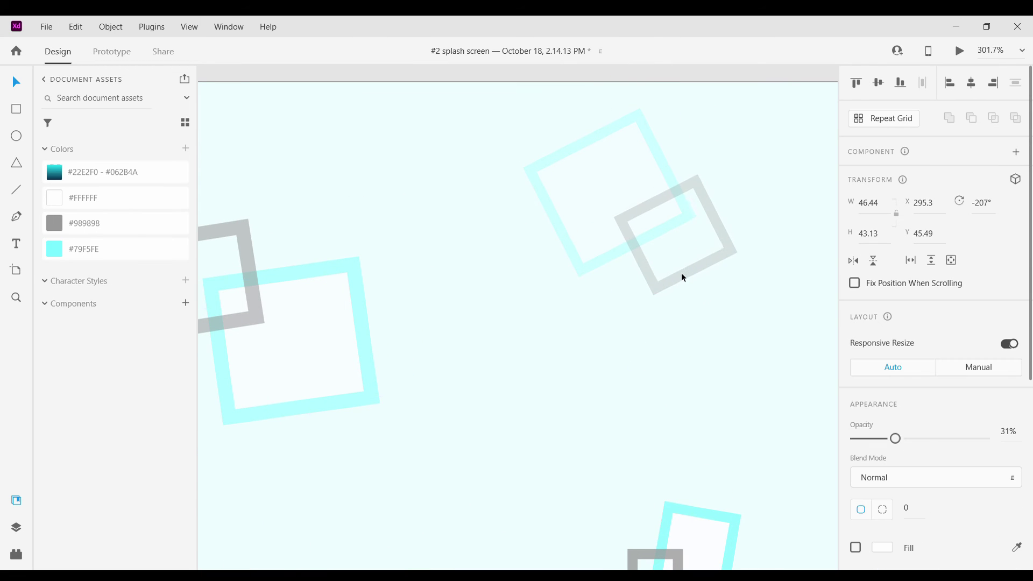
click(593, 264)
drag(586, 269, 685, 225)
click(557, 214)
scroll(557, 214, down, 5)
scroll(593, 350, down, 3)
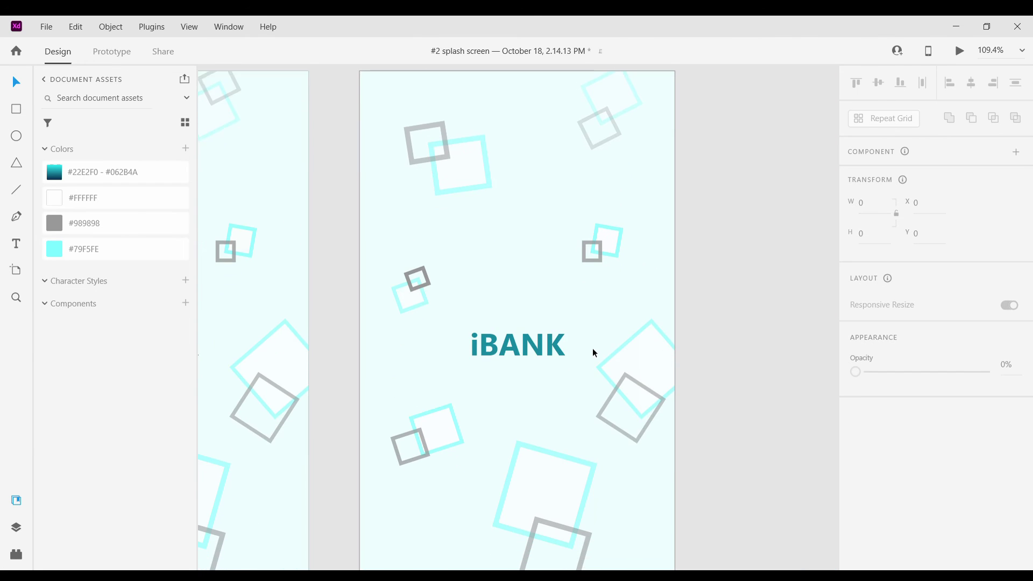
Nudge the small cyan square above the third artboard's right-edge pair down and right, and move its grey square to the upper-left corner
scroll(618, 204, up, 5)
click(581, 183)
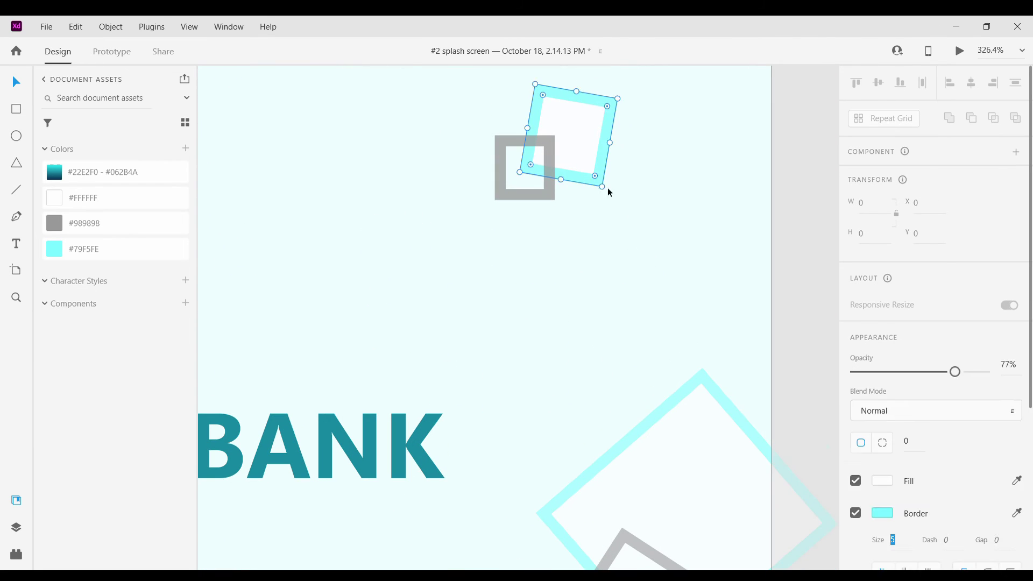
drag(608, 192, 615, 194)
drag(544, 195, 600, 128)
click(680, 229)
scroll(679, 229, down, 6)
scroll(676, 323, down, 2)
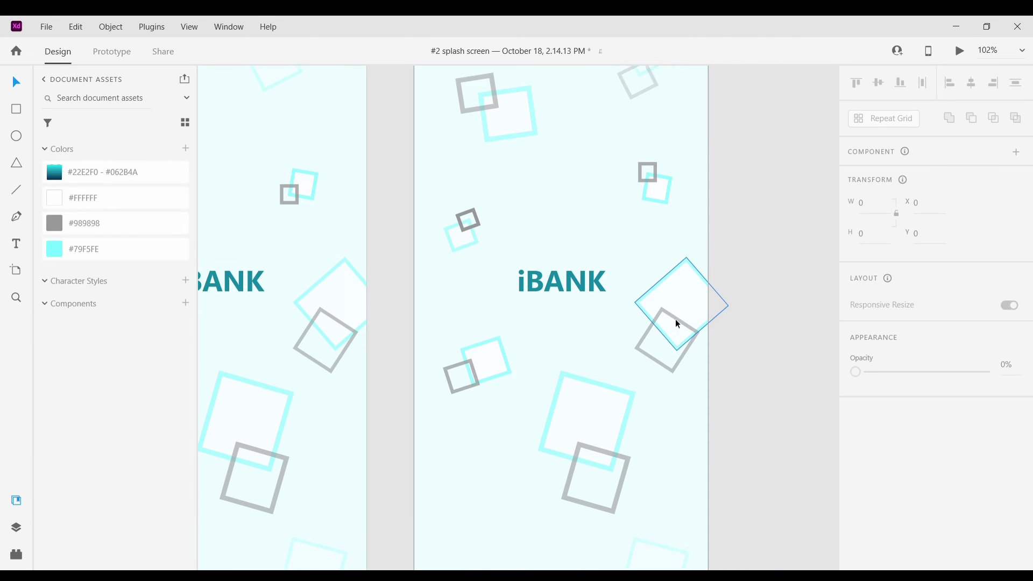
Shift the third artboard's right-edge cyan square down and right, and move its grey square up over the cyan square's upper-left side
drag(671, 325, 682, 392)
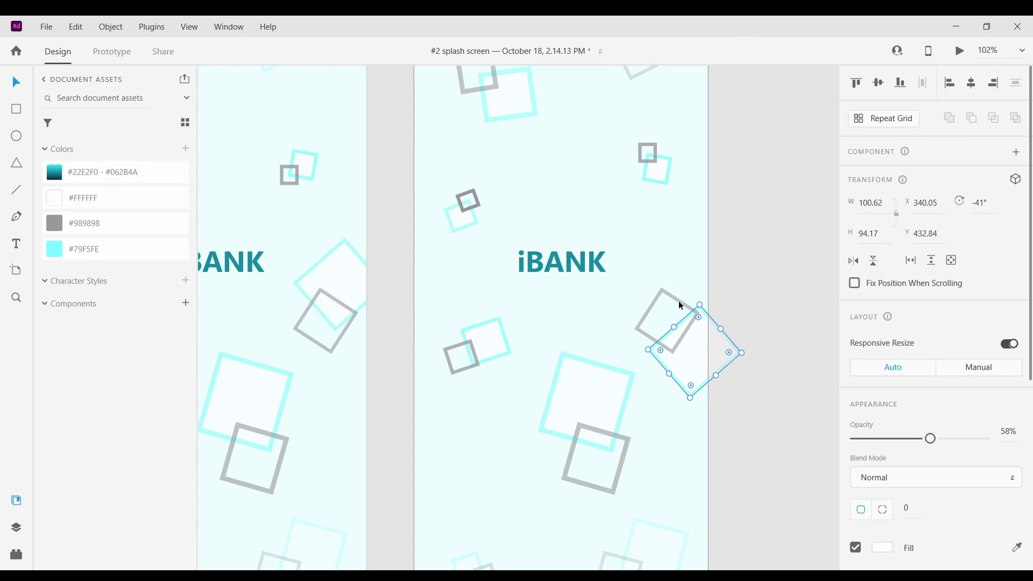
drag(679, 301, 698, 288)
click(753, 241)
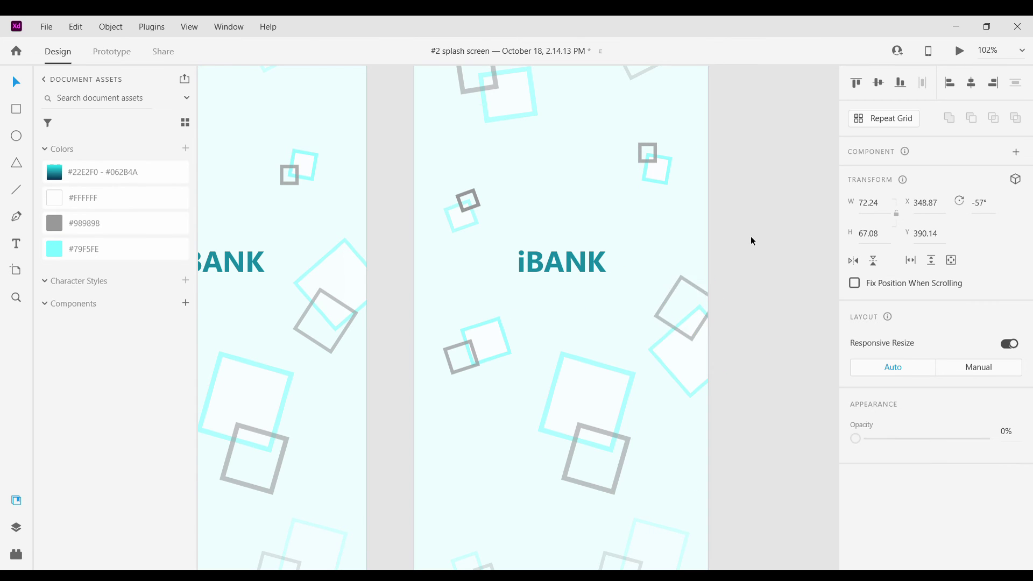
key(ctrl+0)
In the pair below and left of the third artboard's iBANK text, move the grey square to the upper-right corner and shift the cyan square left
scroll(642, 279, up, 8)
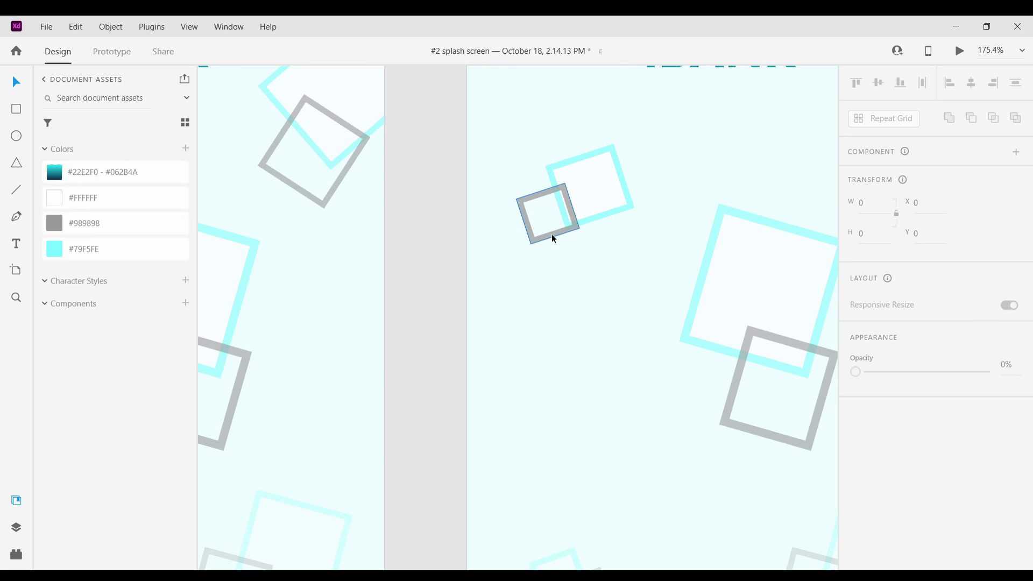
drag(551, 234, 618, 169)
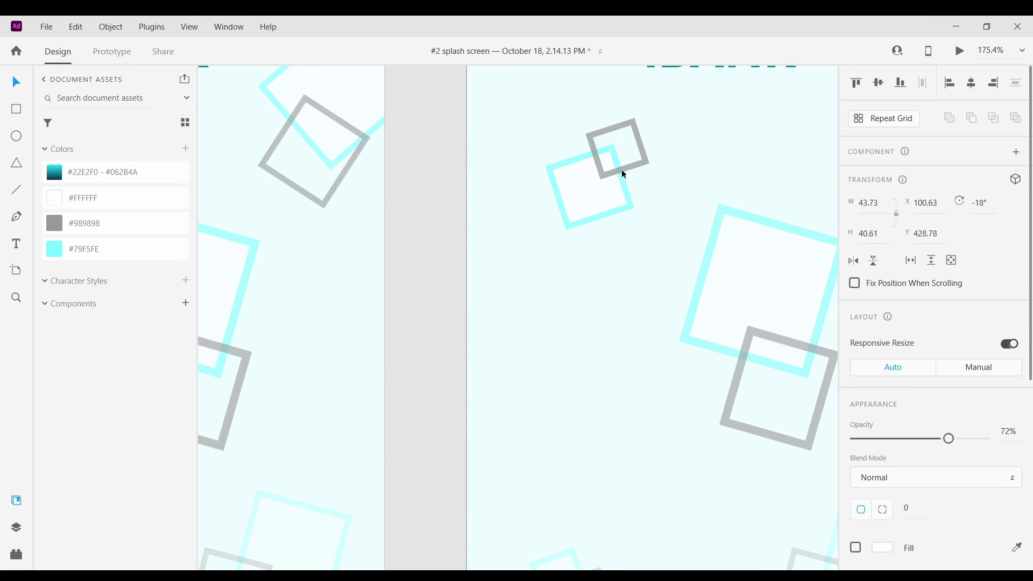
mouse_move(606, 218)
mouse_down()
mouse_move(586, 164)
mouse_move(646, 203)
mouse_move(603, 202)
mouse_move(586, 214)
mouse_move(597, 214)
mouse_up()
scroll(612, 316, down, 5)
click(295, 278)
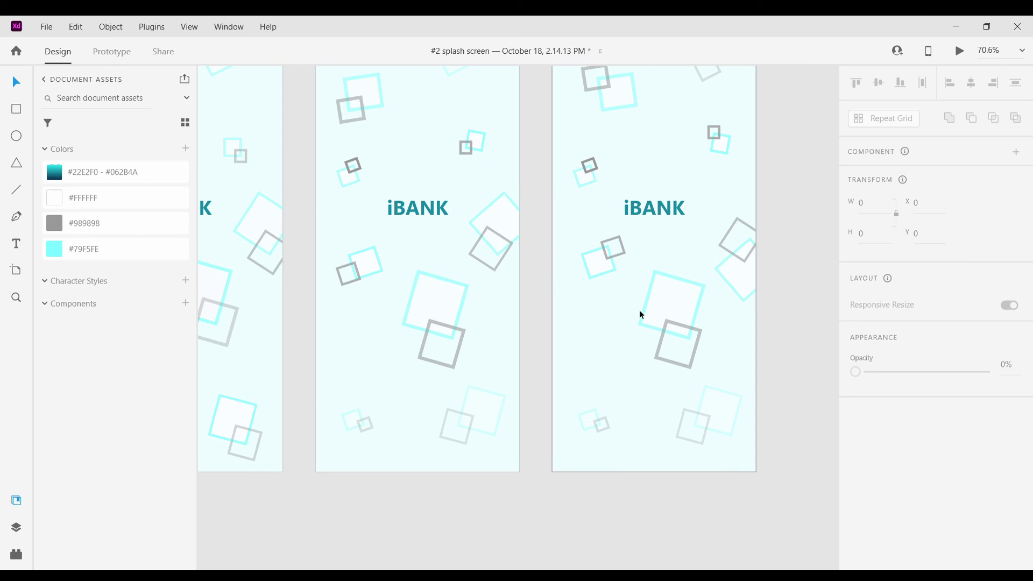
Shift the third artboard's large cyan square down and left, and move its grey square up to overlap the cyan square's right side
scroll(639, 314, up, 5)
drag(635, 330, 548, 377)
drag(698, 444, 699, 335)
scroll(724, 420, down, 5)
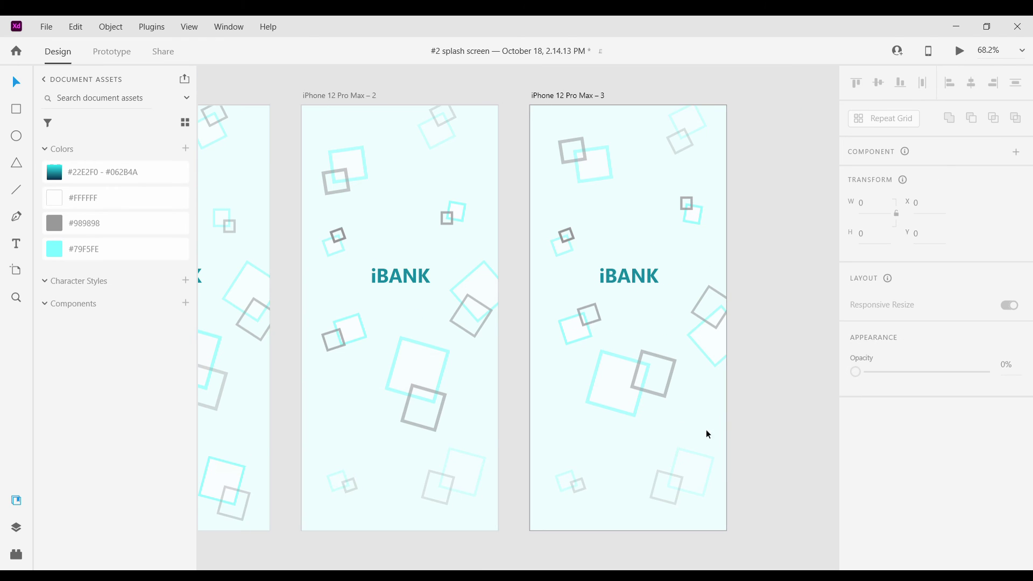
scroll(706, 430, down, 2)
Shift the third artboard's small lower-left cyan square up and left, and move its grey square to the upper-right corner
scroll(532, 419, up, 5)
click(509, 435)
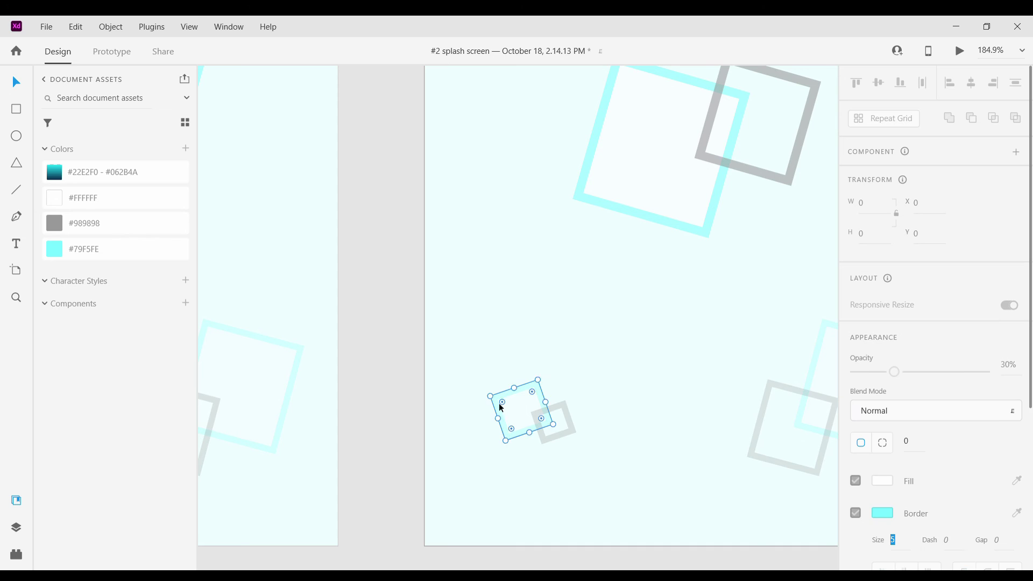
drag(499, 402, 493, 376)
drag(541, 411, 514, 350)
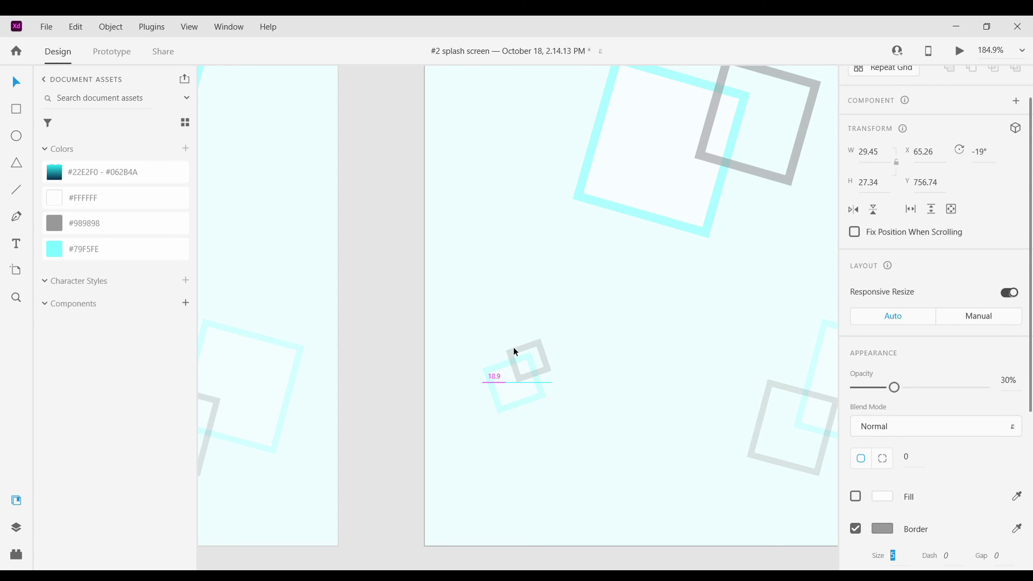
click(484, 323)
scroll(522, 341, down, 4)
Move the third artboard's lower-right cyan square down and left, and place its grey square above it, overlapping the upper-left corner
scroll(563, 383, up, 5)
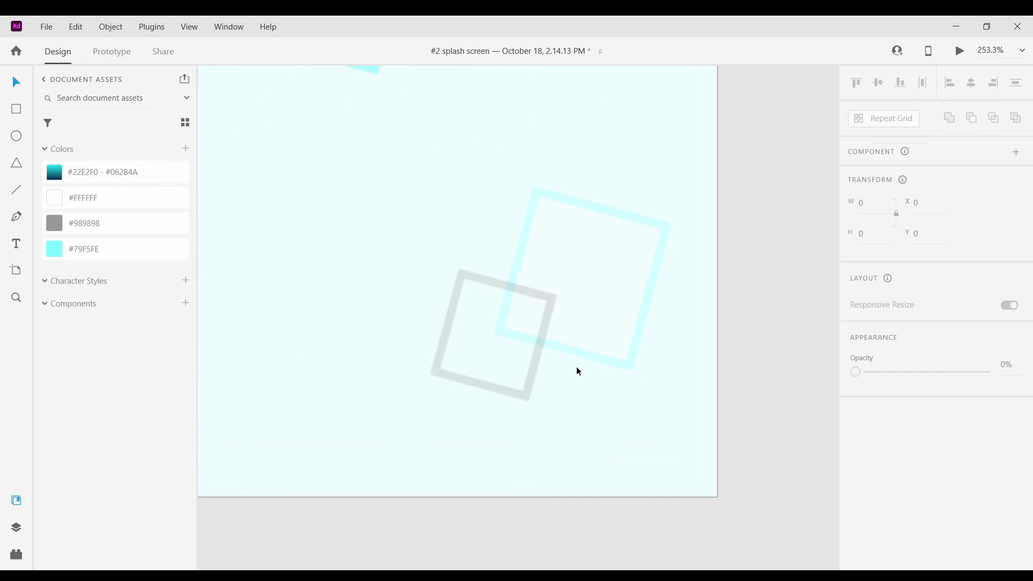
drag(581, 355, 562, 441)
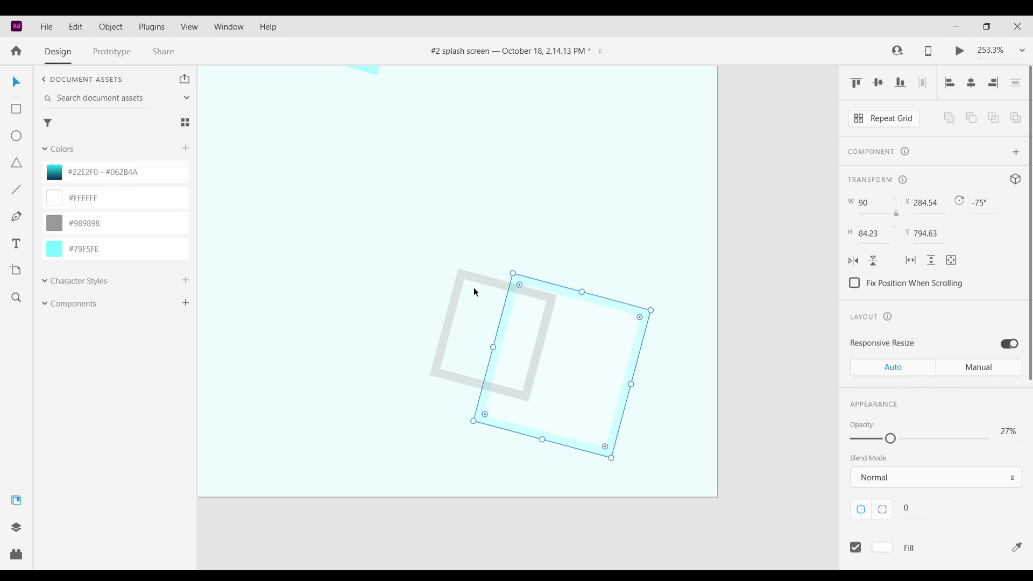
drag(477, 282, 532, 215)
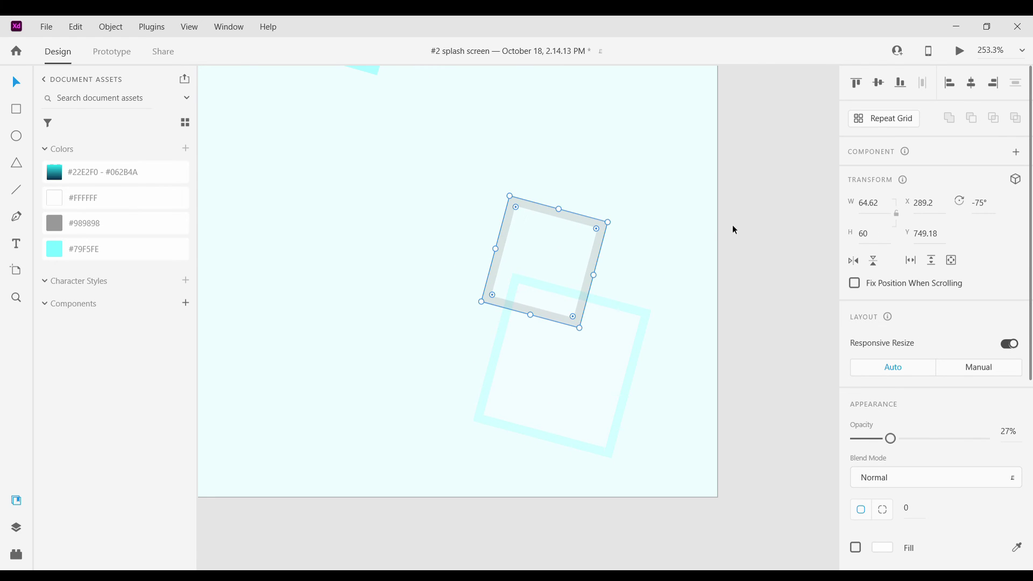
click(716, 270)
scroll(715, 266, down, 4)
scroll(719, 272, down, 3)
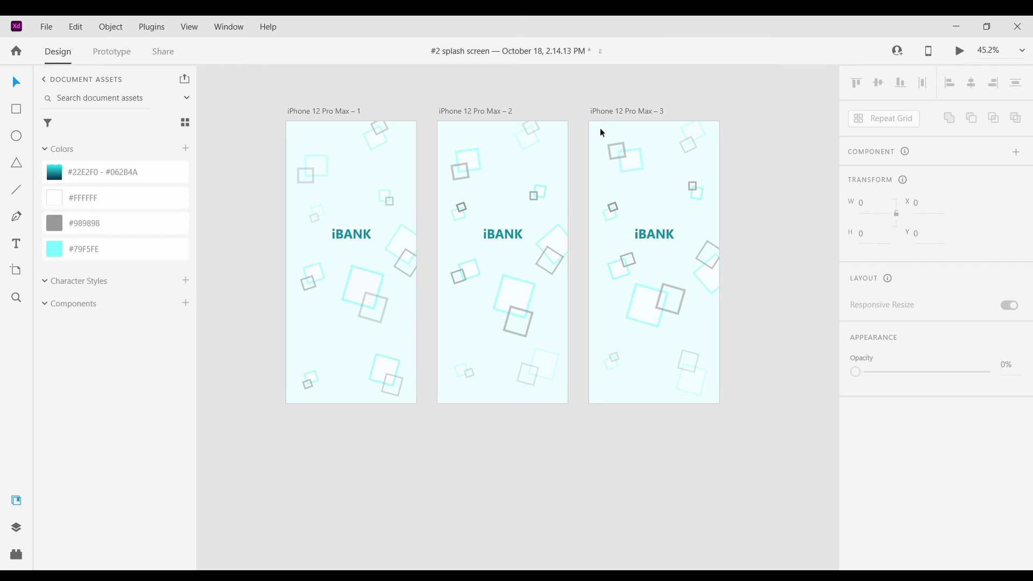
Duplicate the iPhone 12 Pro Max – 3 artboard to create a fourth splash screen variation
click(609, 111)
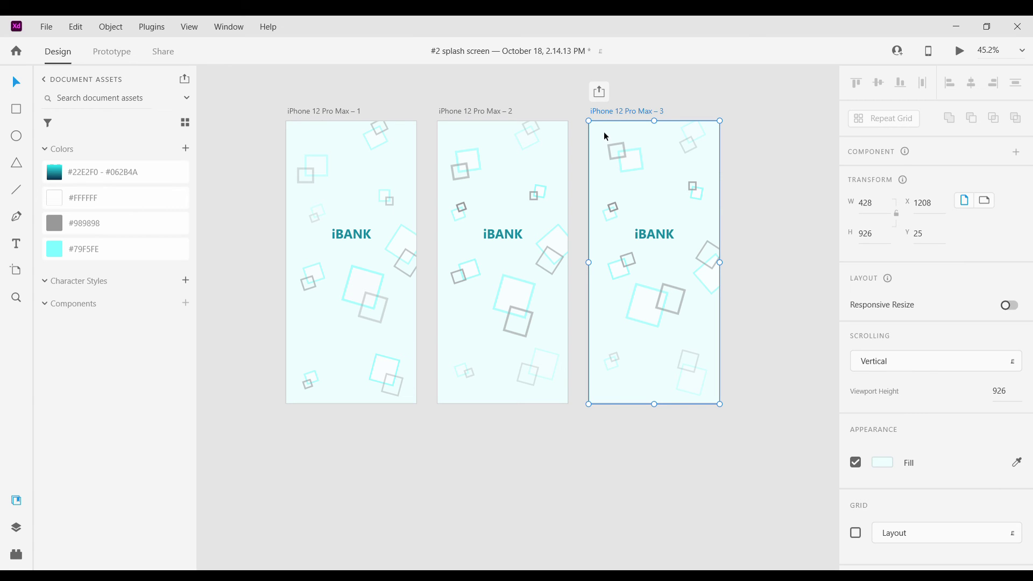
key(ctrl+d)
click(664, 364)
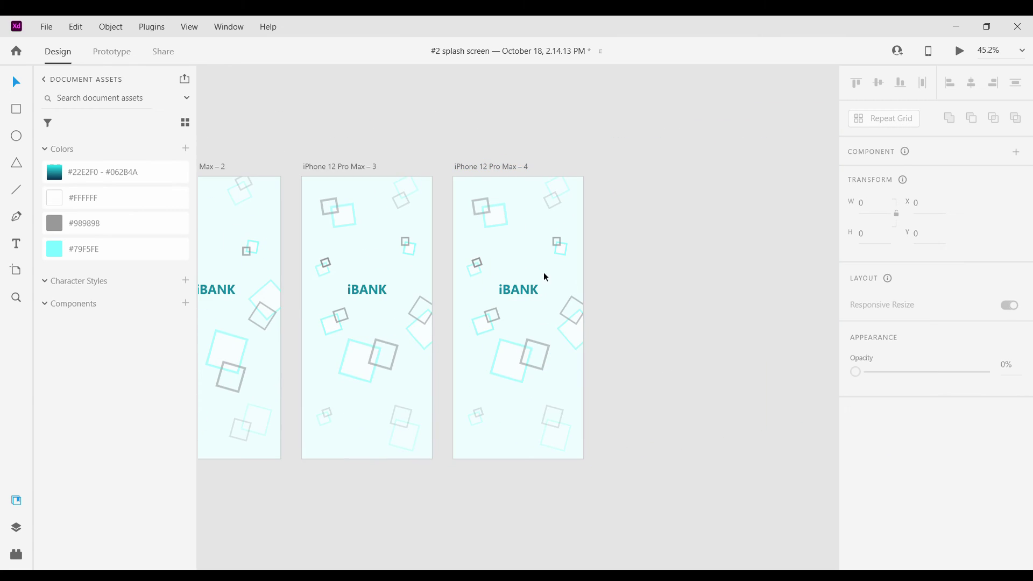
scroll(546, 277, left, 5)
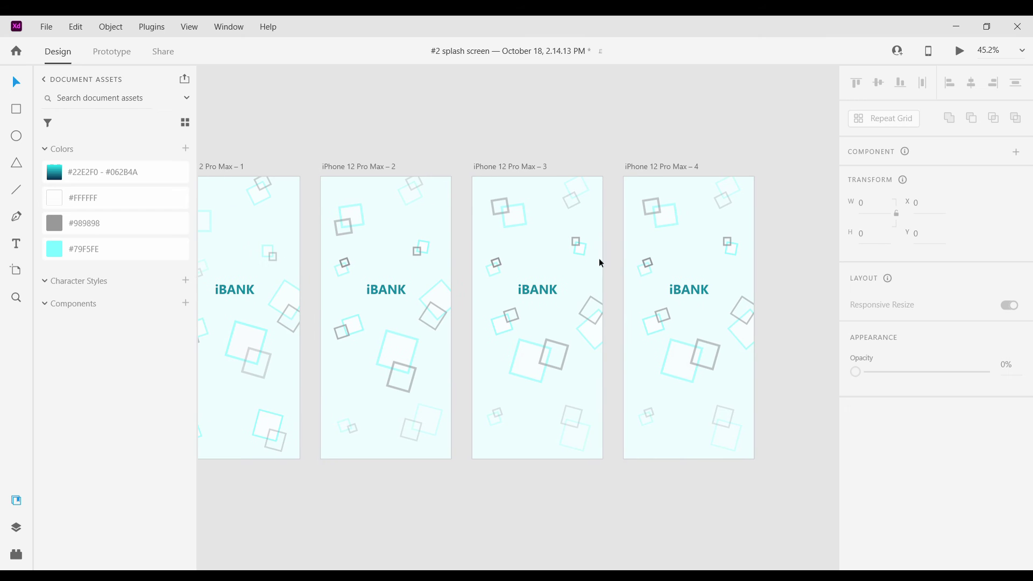
scroll(712, 284, up, 3)
On the fourth artboard, nudge the upper-left grey square down and its cyan square slightly to the right
click(673, 310)
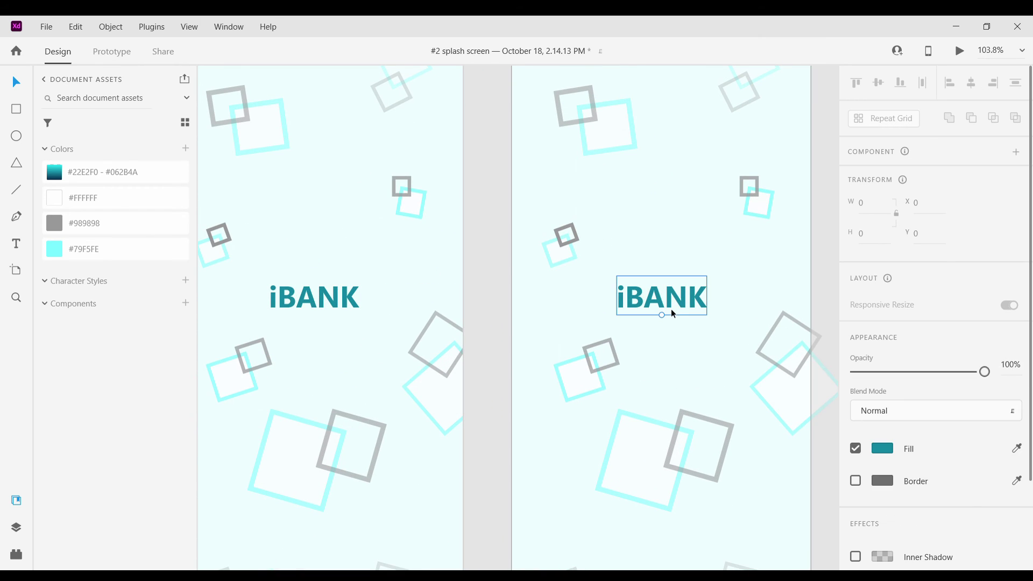
scroll(614, 205, down, 3)
scroll(603, 192, up, 5)
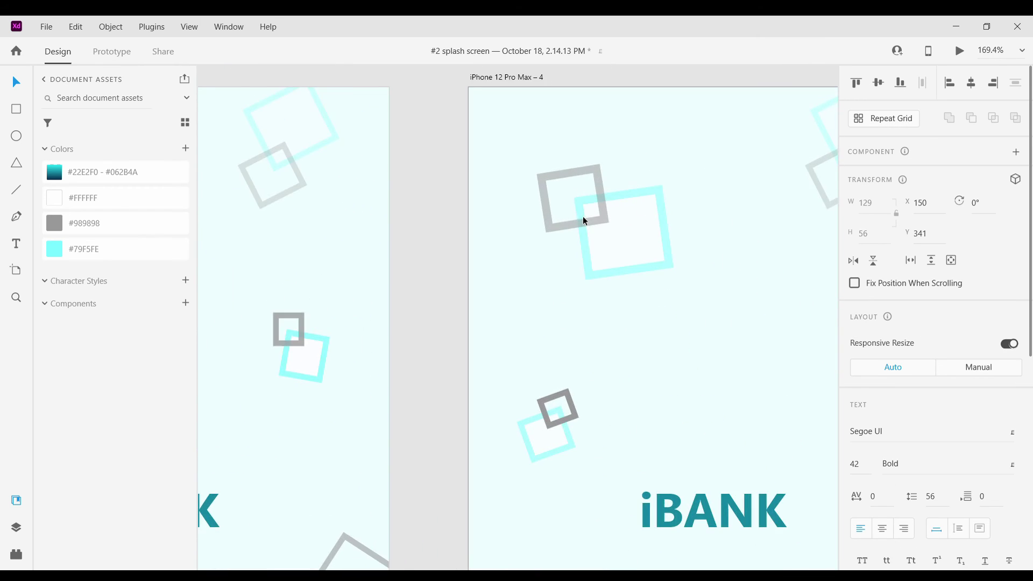
click(581, 221)
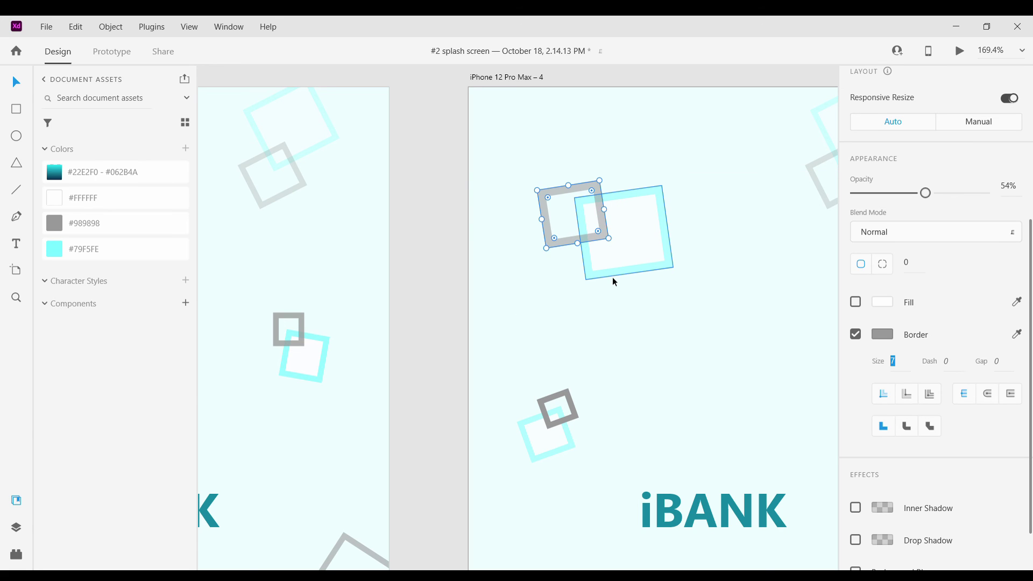
mouse_move(613, 273)
mouse_down()
mouse_move(610, 241)
mouse_move(622, 239)
mouse_move(625, 268)
mouse_move(615, 271)
mouse_up()
scroll(563, 380, down, 2)
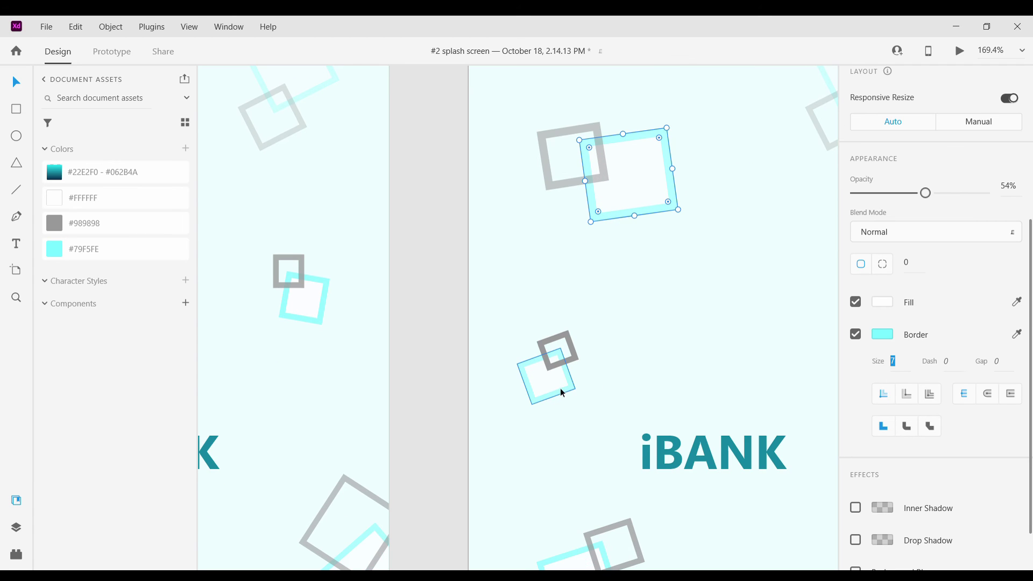
Rearrange the small pair above and left of the fourth artboard's iBANK text so the grey square overlaps the cyan square's lower-right side
drag(563, 394, 600, 385)
click(629, 330)
scroll(629, 330, down, 4)
Nudge the cyan and grey squares of the pair below and left of the fourth artboard's iBANK text slightly up and left
scroll(619, 406, up, 1)
scroll(612, 407, up, 3)
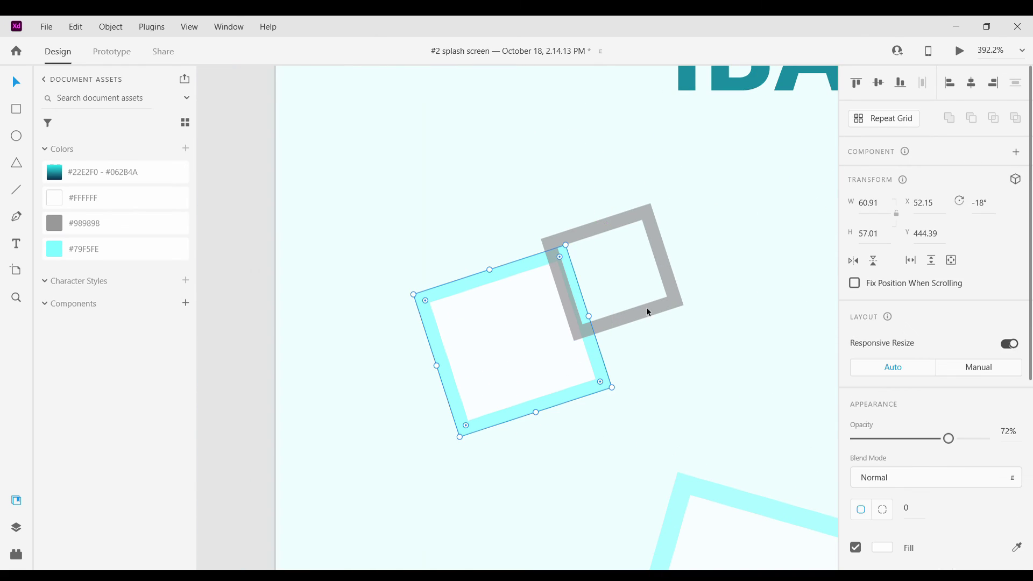
drag(648, 312, 602, 297)
click(680, 324)
scroll(680, 323, down, 5)
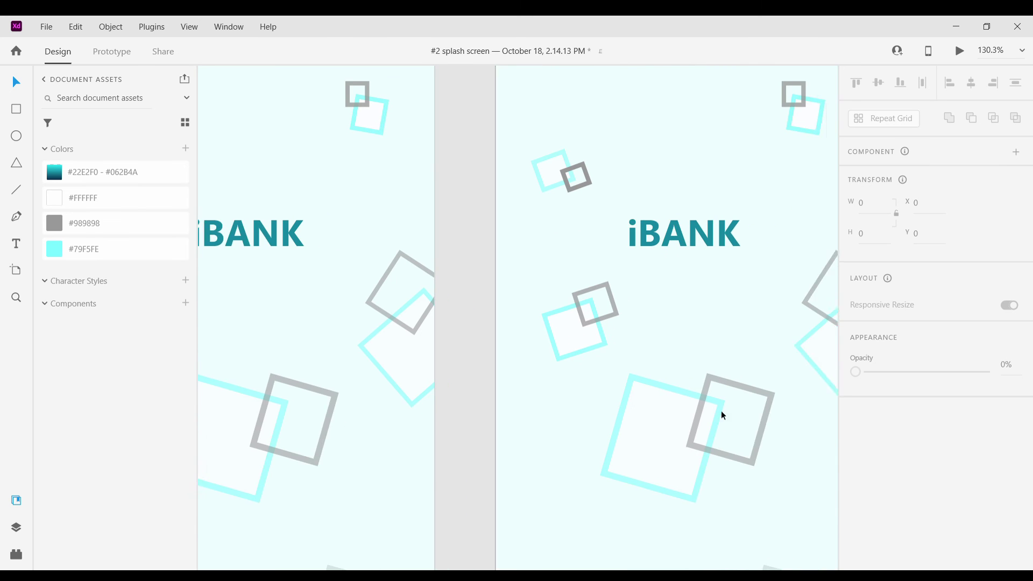
Shift the fourth artboard's large cyan square down and right, and nudge its grey square slightly up and left
scroll(724, 416, up, 3)
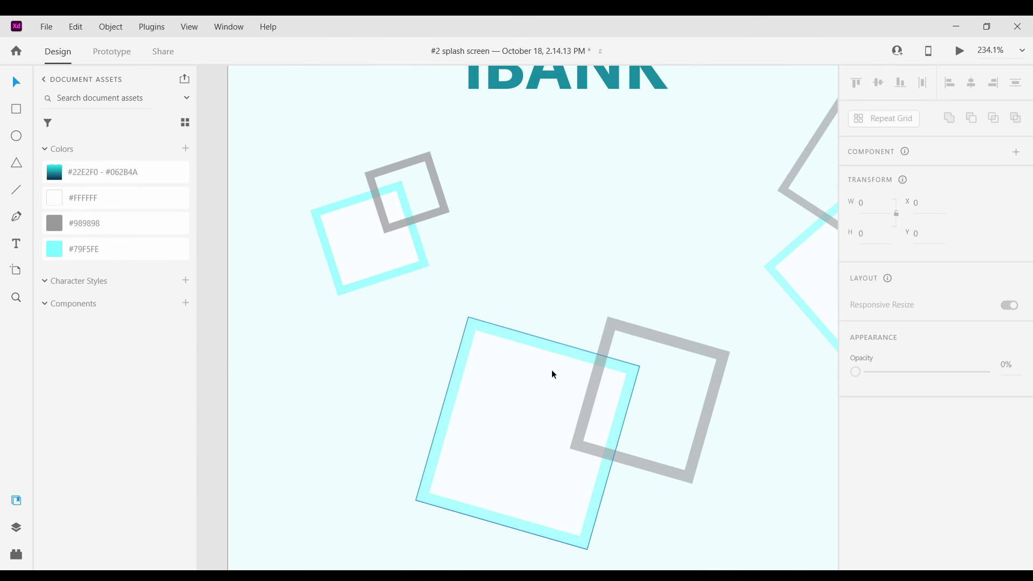
key(ctrl+z)
drag(667, 340, 651, 330)
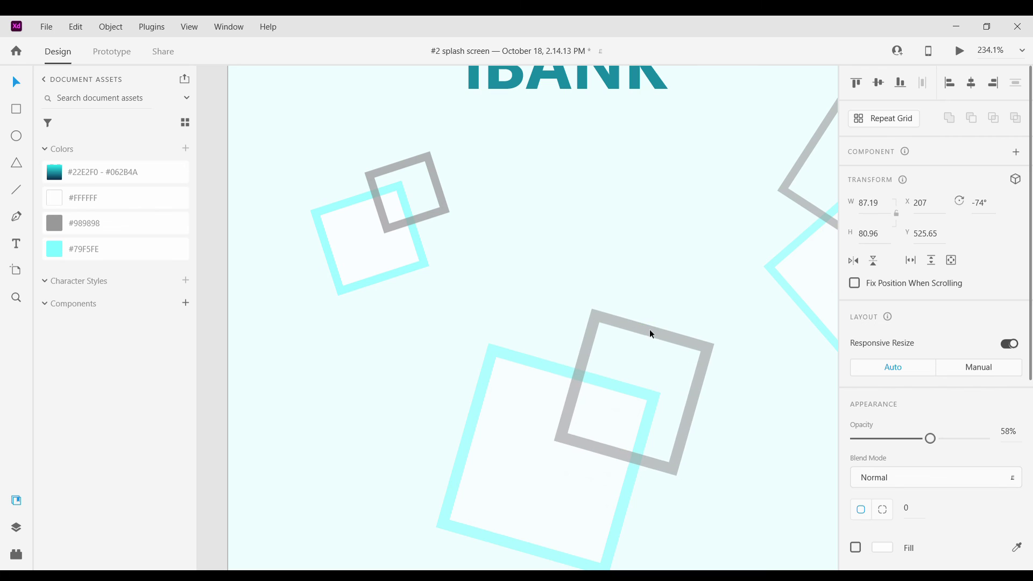
click(653, 269)
Shift the fourth artboard's right-edge cyan square down and right, and move its grey square down and left
scroll(654, 270, right, 5)
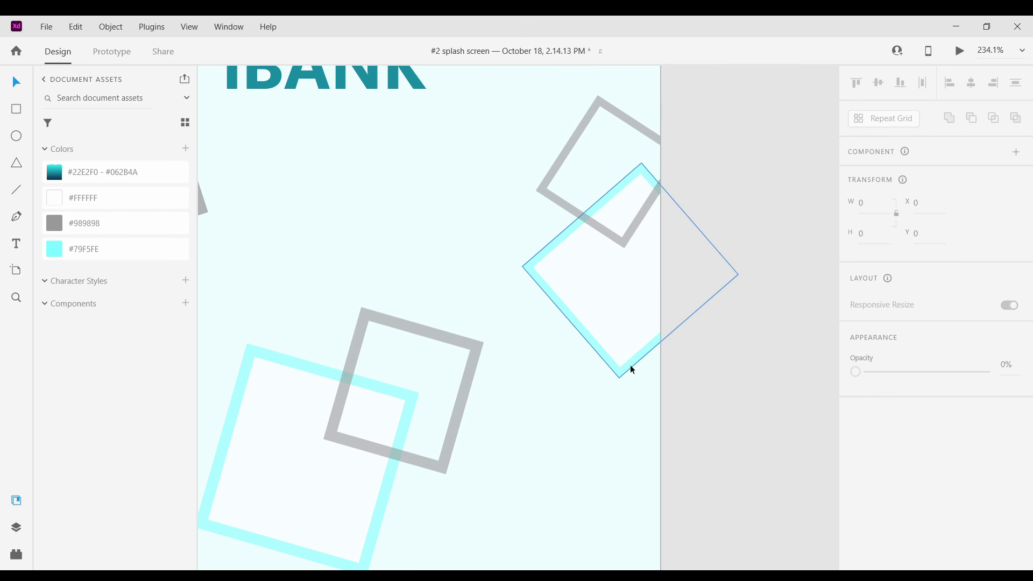
drag(633, 371, 661, 392)
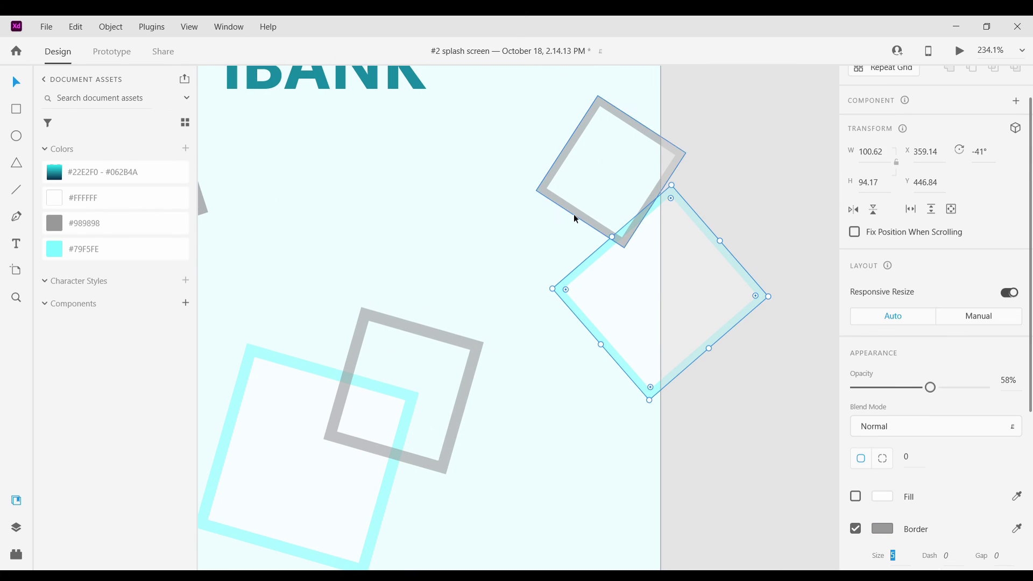
drag(576, 219, 556, 263)
click(679, 154)
scroll(679, 154, down, 5)
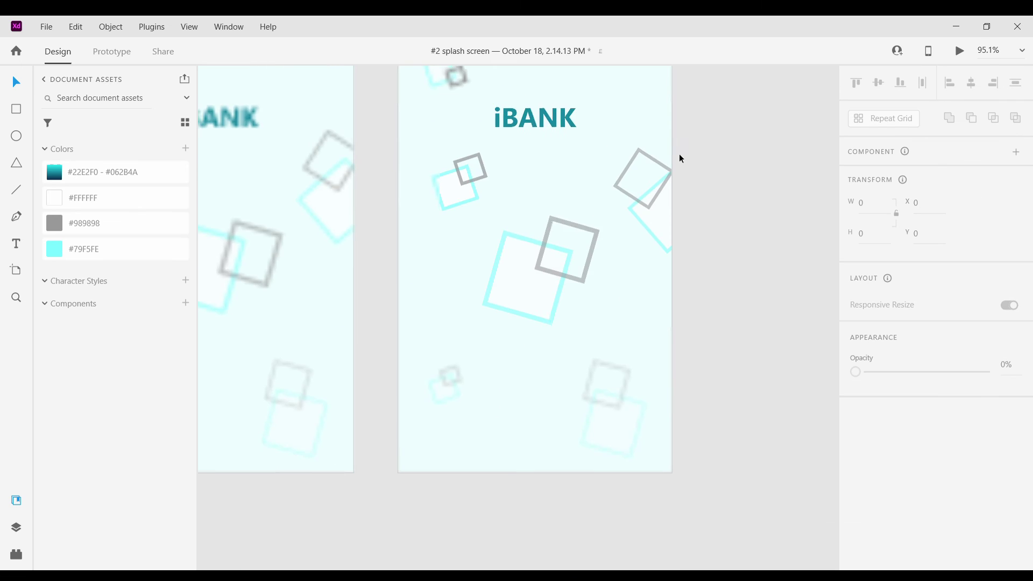
Nudge the fourth artboard's small right-hand cyan square up and right, and its grey square slightly to the right
scroll(679, 156, up, 3)
scroll(645, 189, up, 5)
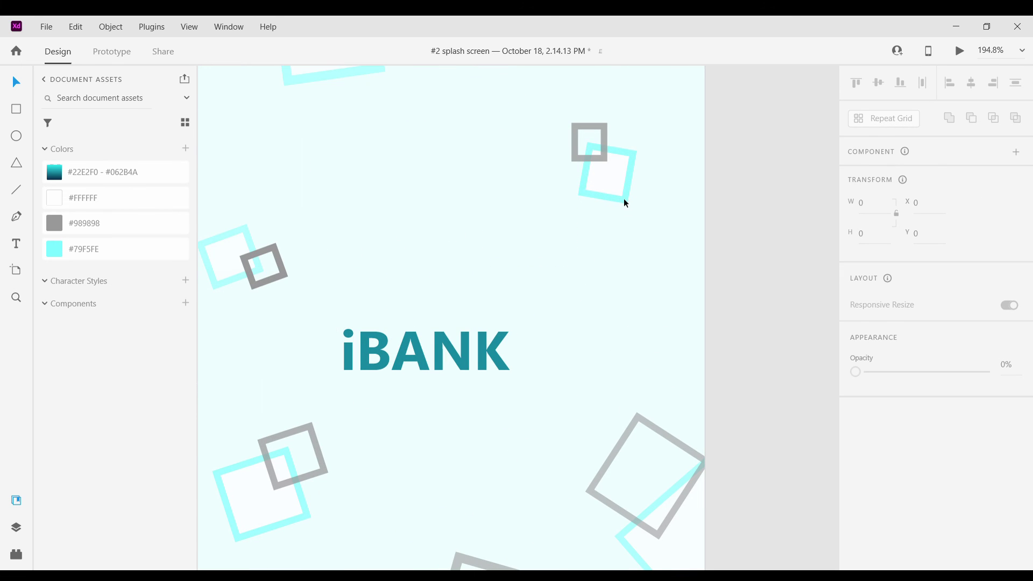
drag(626, 203, 628, 190)
click(576, 155)
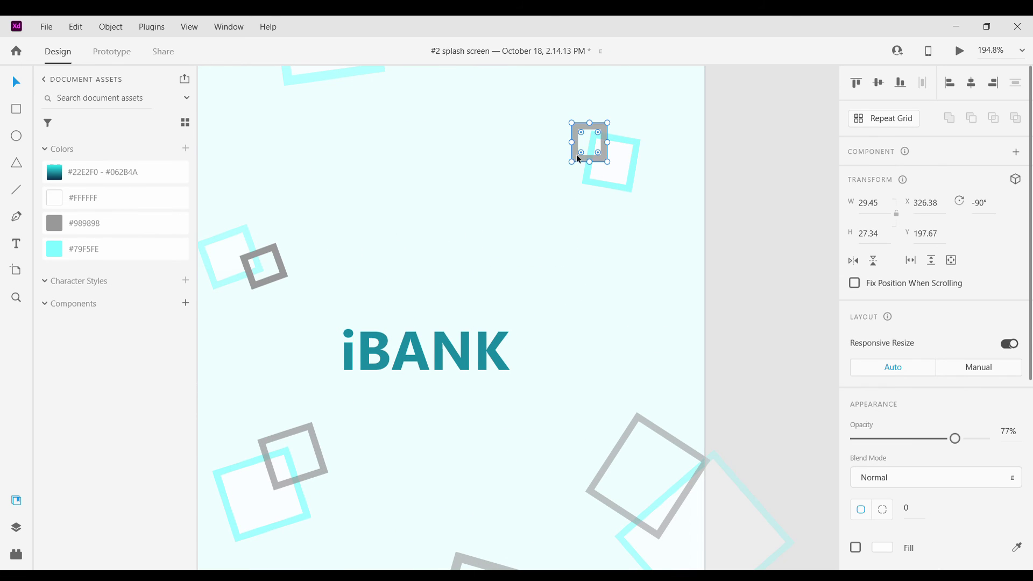
click(553, 137)
Shift the fourth artboard's upper-right cyan square to the right and move its grey square up along the cyan square's lower-left side
scroll(565, 172, up, 5)
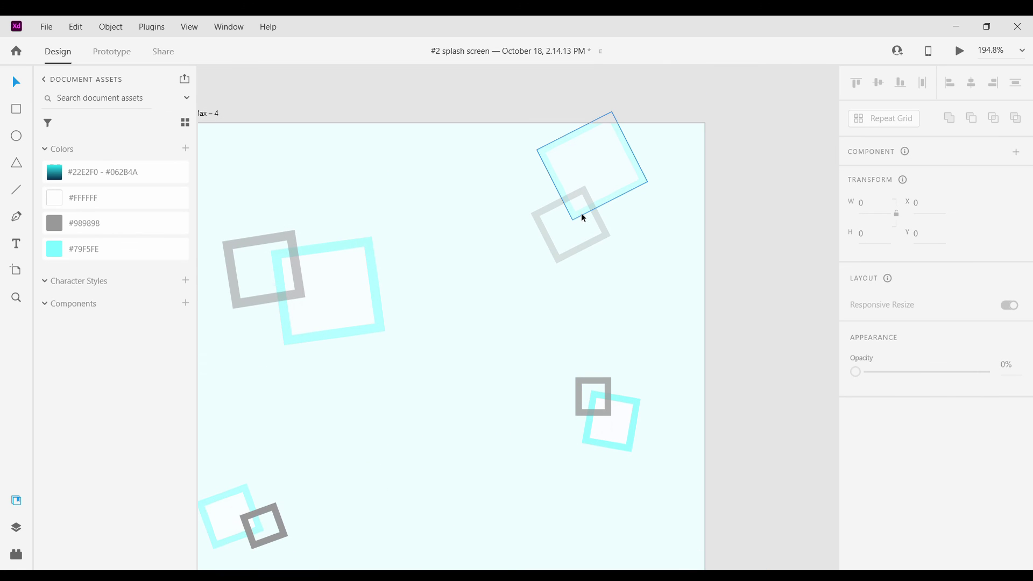
drag(559, 185, 583, 183)
mouse_move(574, 218)
mouse_down()
mouse_move(586, 237)
mouse_move(574, 196)
mouse_move(573, 216)
mouse_move(584, 212)
mouse_up()
click(597, 256)
scroll(595, 251, down, 5)
scroll(604, 308, down, 5)
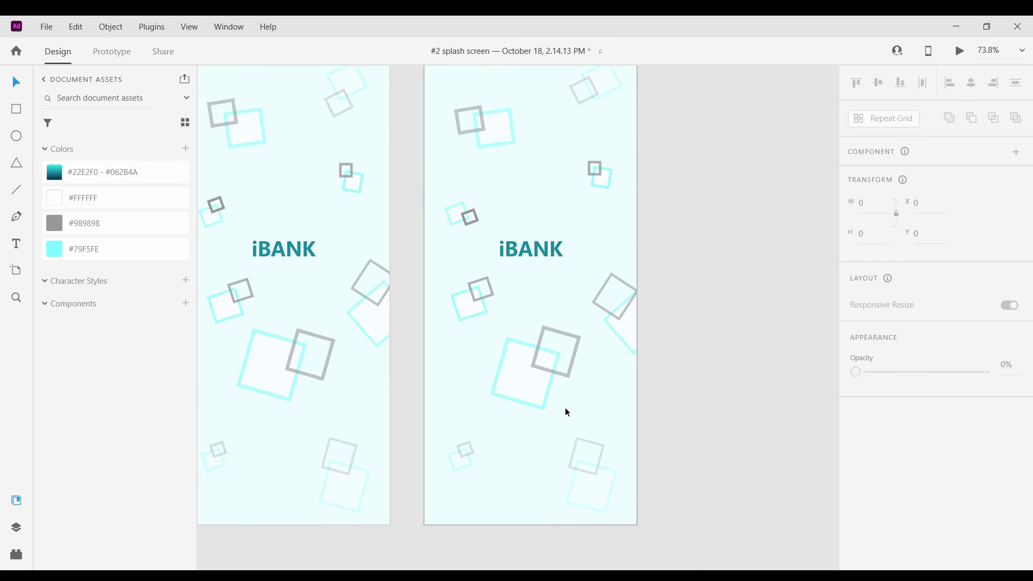
Nudge the fourth artboard's small lower-left cyan square slightly to the left
scroll(532, 371, up, 5)
drag(449, 379, 460, 373)
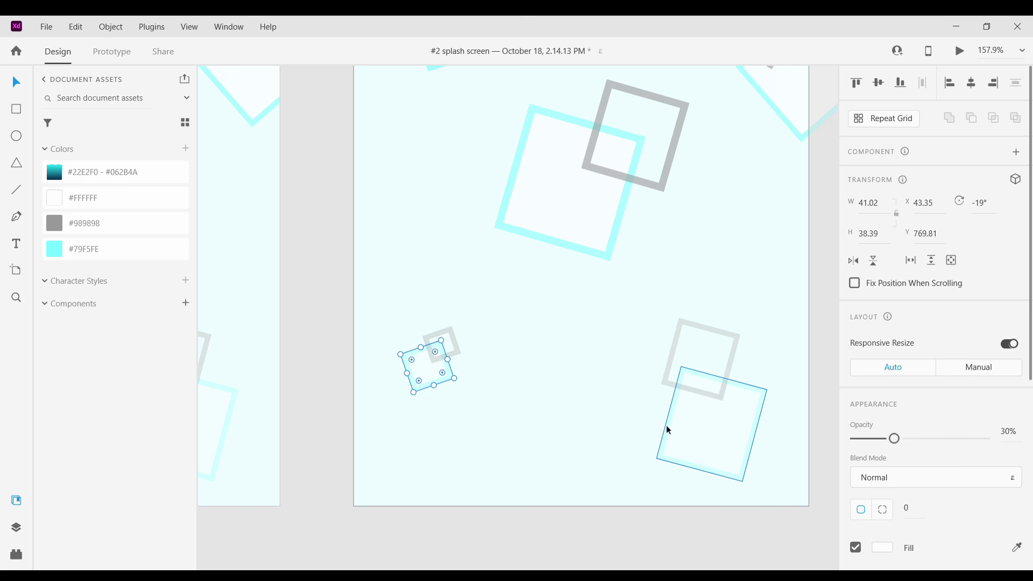
Shift the fourth artboard's lower-right cyan square up and slightly right so it overlaps more of the grey square
drag(669, 431, 679, 401)
click(689, 320)
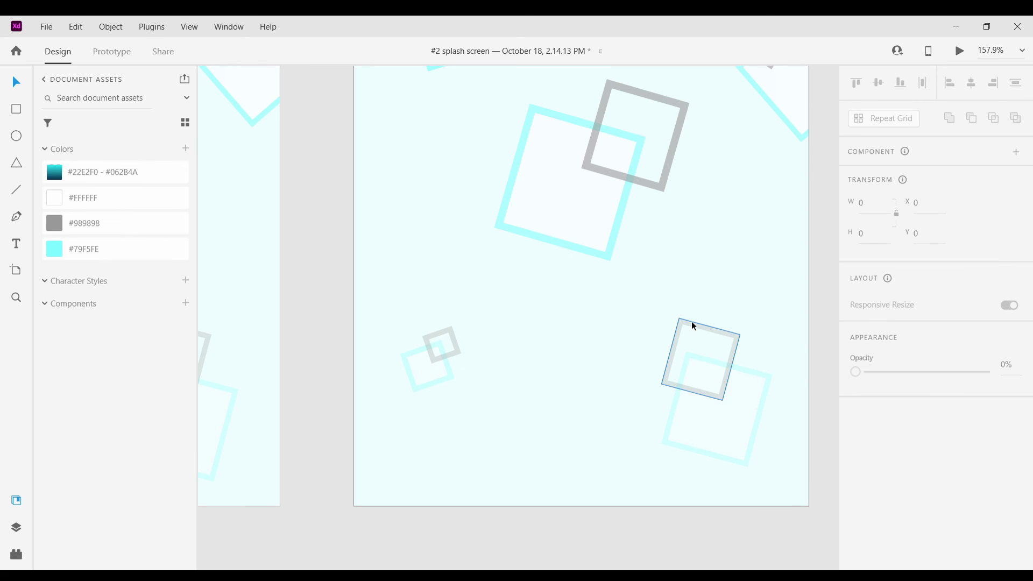
click(694, 326)
click(692, 285)
Link iPhone 12 Pro Max – 1 to artboard 2 with a Time trigger, 0 s delay, Auto-Animate, Ease Out easing and 1 s duration
scroll(692, 285, down, 6)
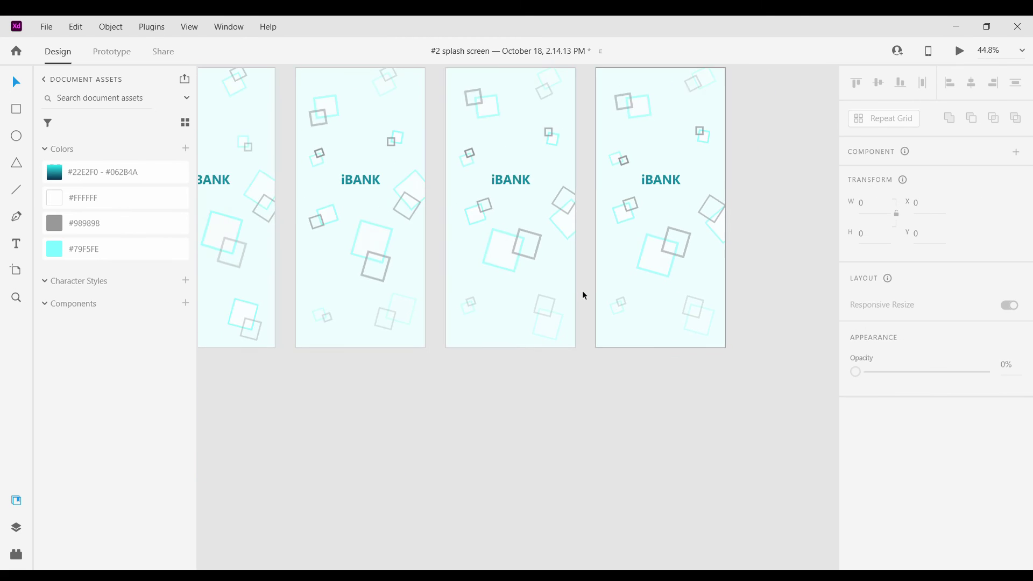
scroll(582, 290, down, 3)
scroll(449, 194, up, 4)
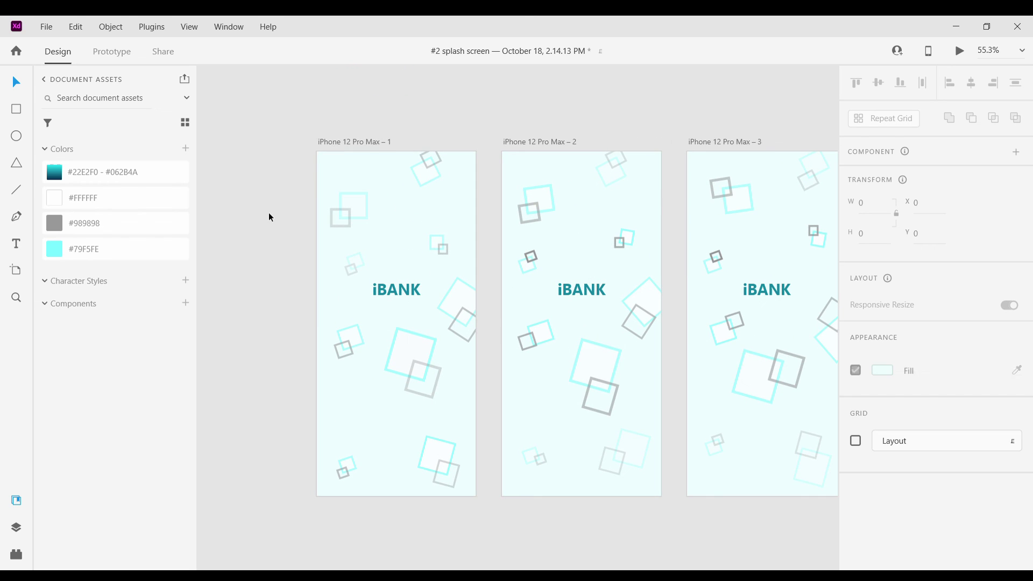
scroll(323, 214, down, 3)
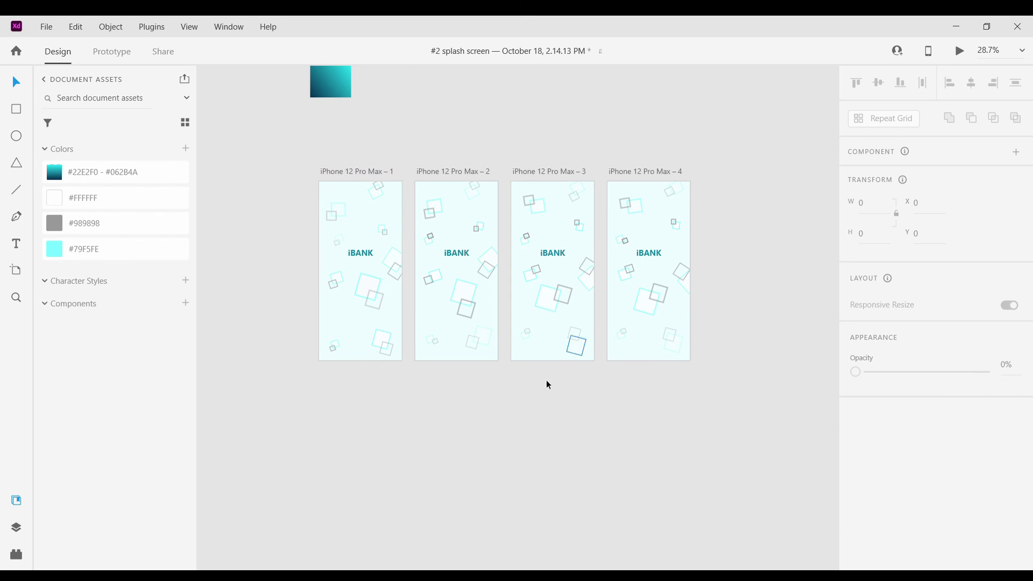
click(345, 171)
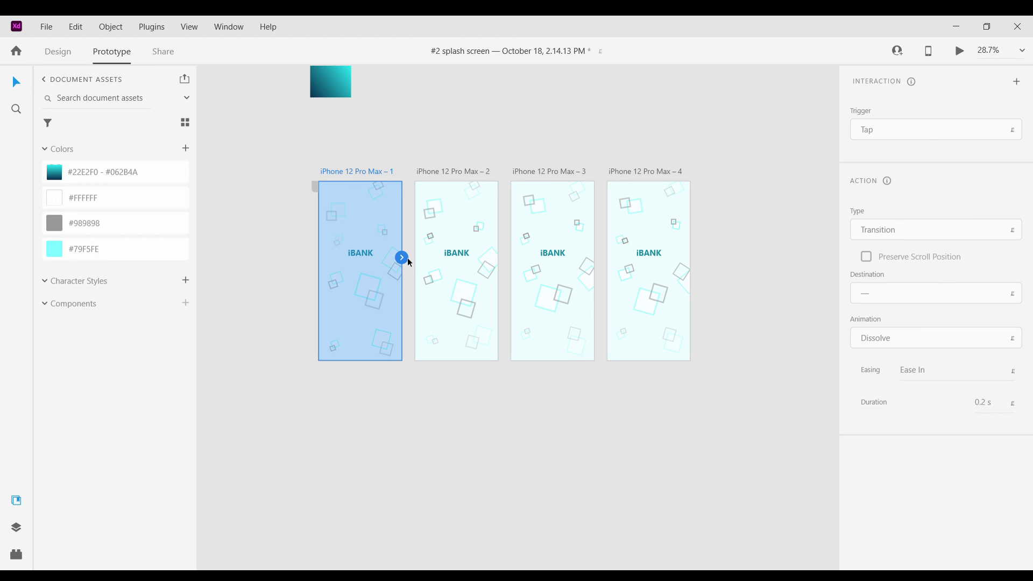
drag(404, 258, 430, 269)
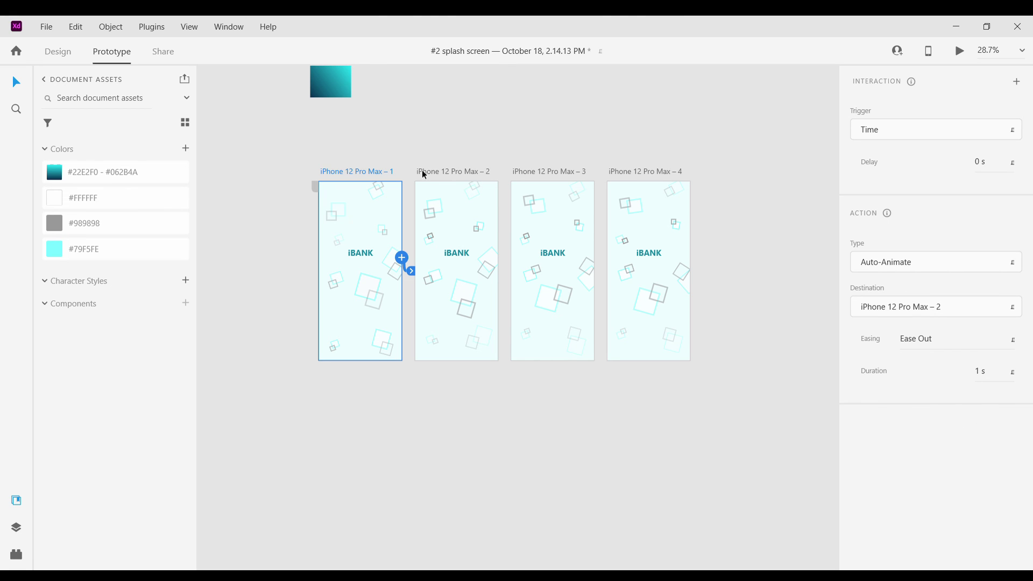
Link artboard 2 to 3 and artboard 3 to 4 with Time-triggered Auto-Animate, 0 s delay, Ease Out and 1 s duration
click(488, 213)
drag(503, 260, 646, 269)
click(532, 173)
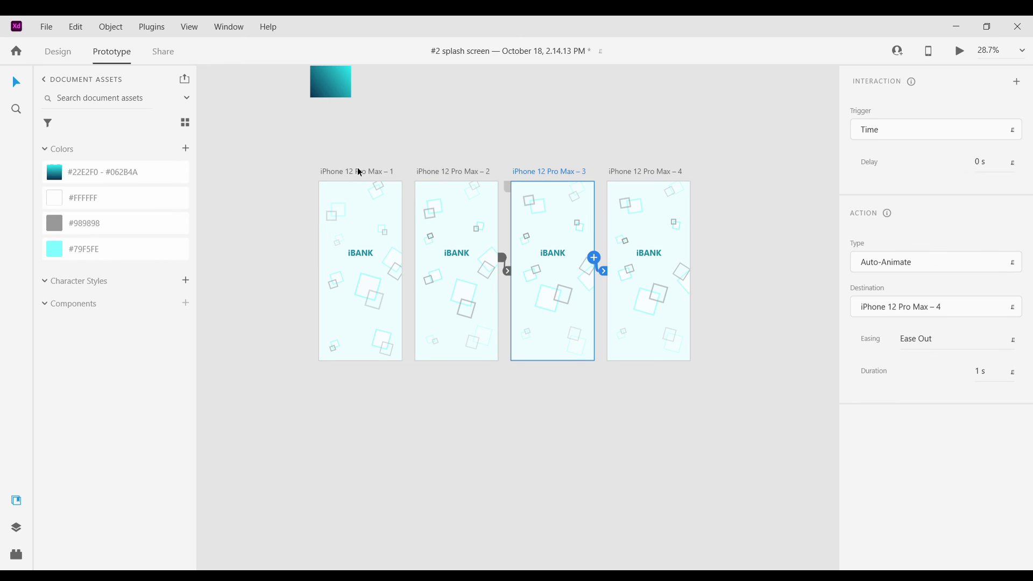
Link iPhone 12 Pro Max – 4 back to artboard 1 with a Time trigger, 0 s delay, Auto-Animate, Ease Out and 1 s duration
click(357, 172)
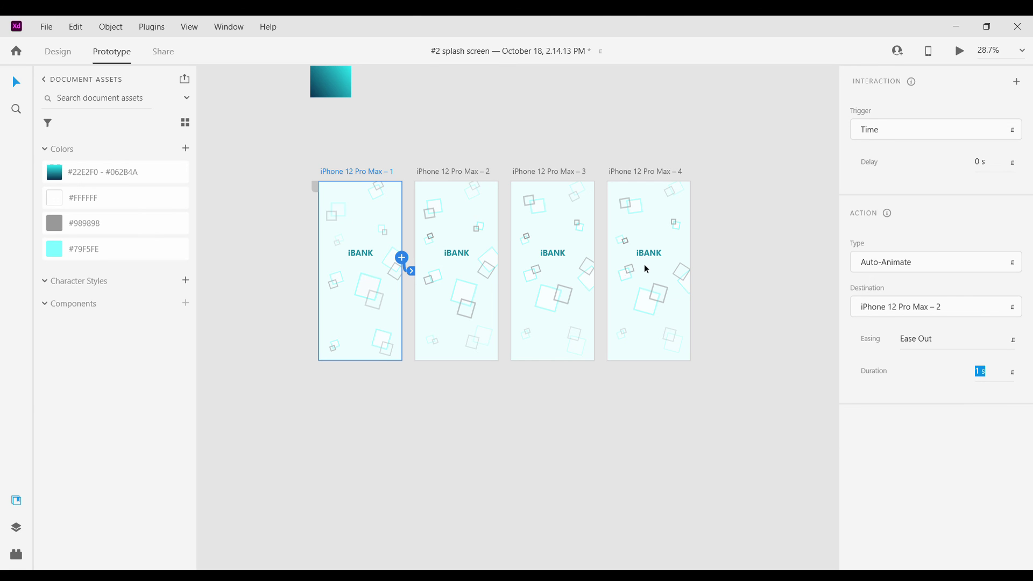
click(439, 403)
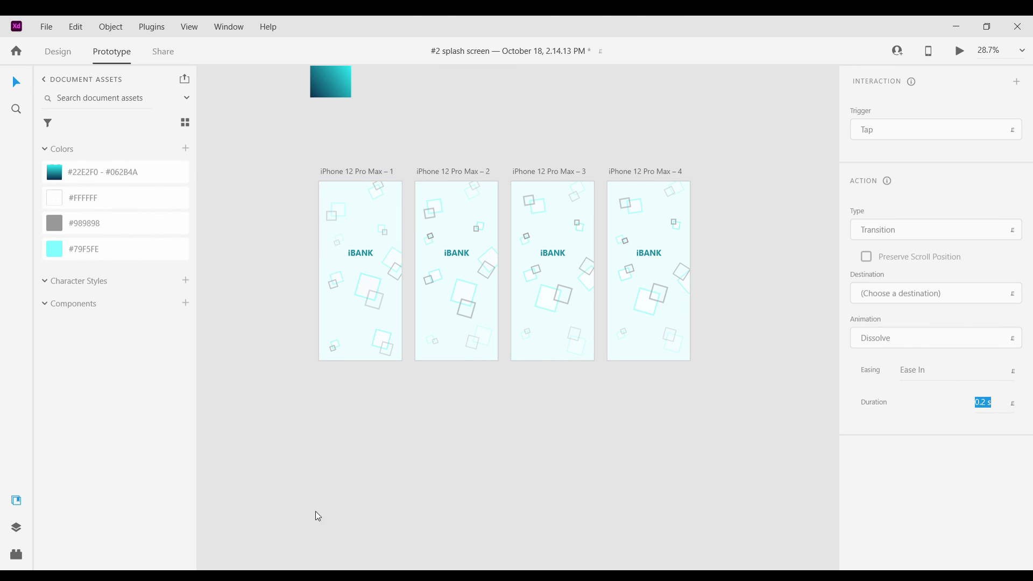
key(ctrl+Tab)
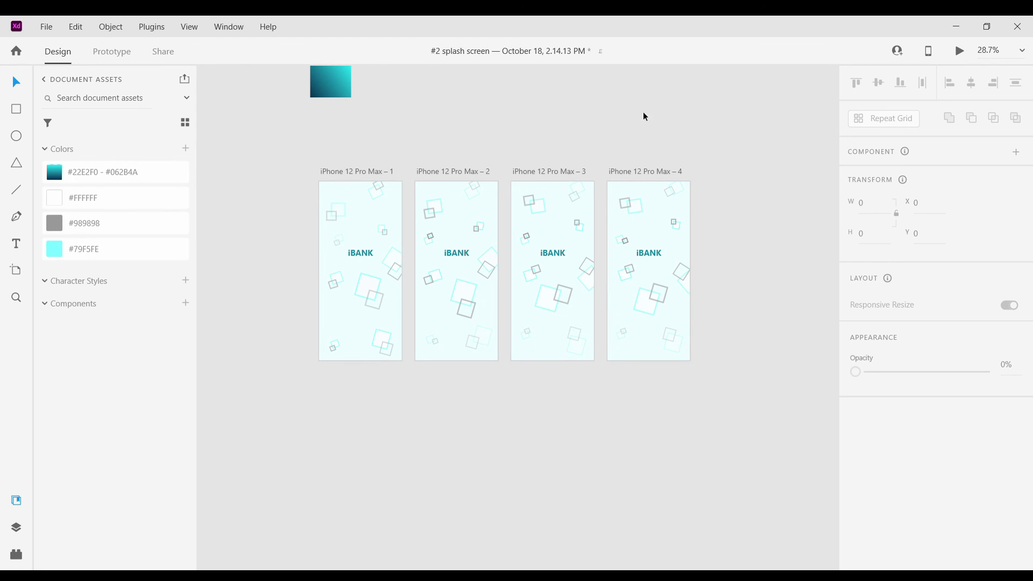
click(625, 172)
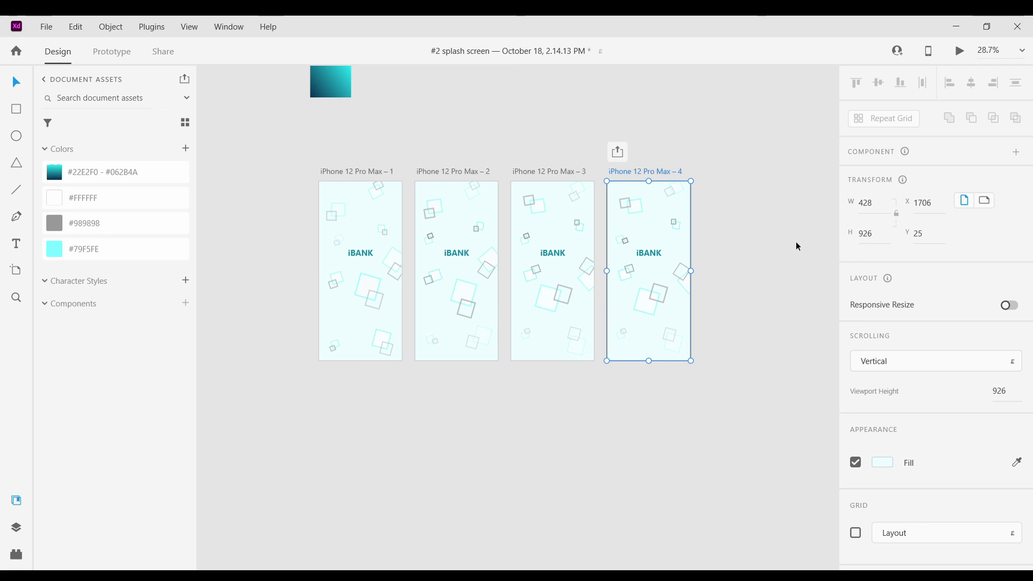
key(ctrl+Tab)
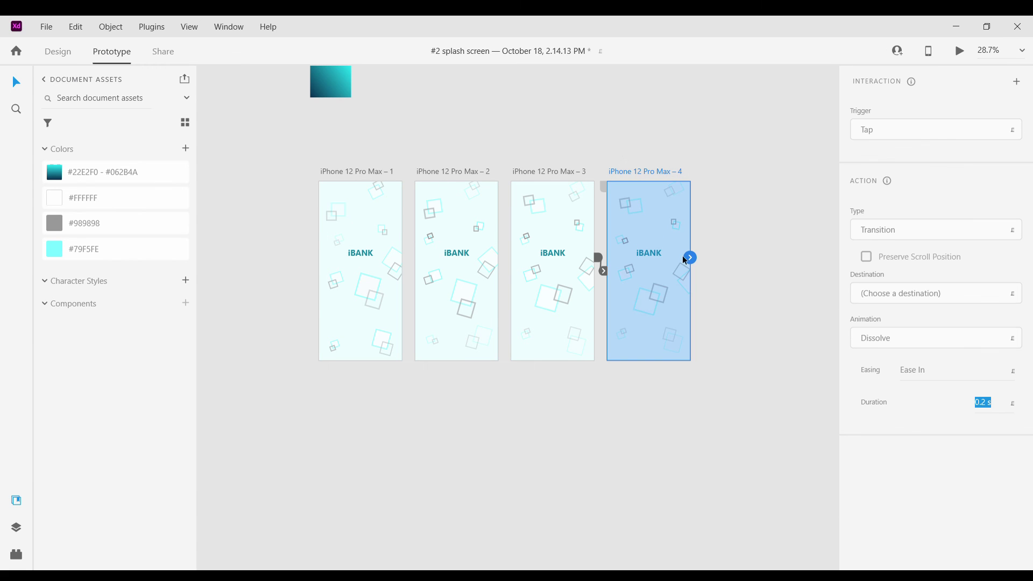
drag(687, 261, 359, 223)
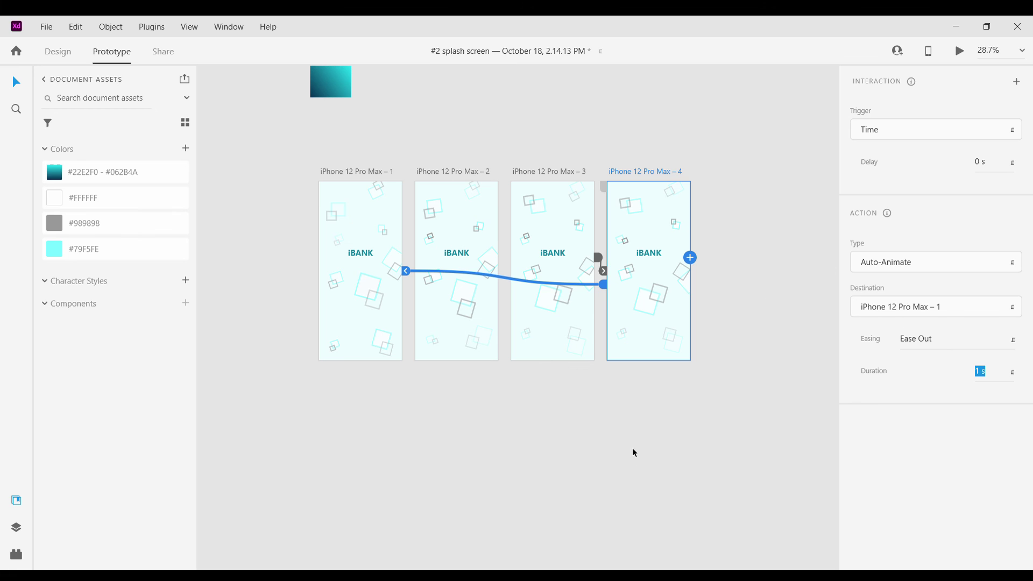
click(613, 478)
Check the artboards' prototype interactions in sequence and preview the splash animation from the first artboard
click(351, 175)
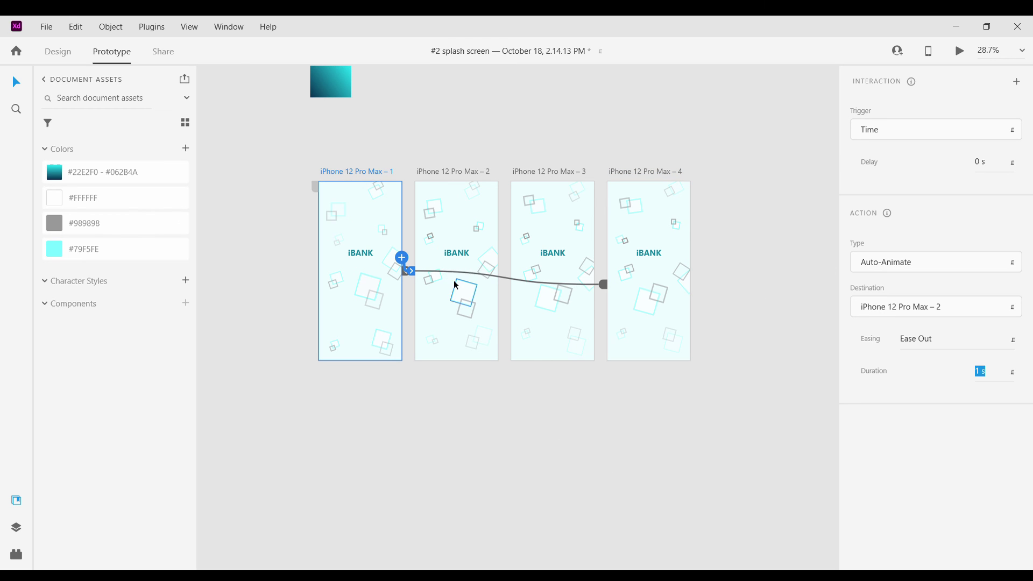
click(413, 295)
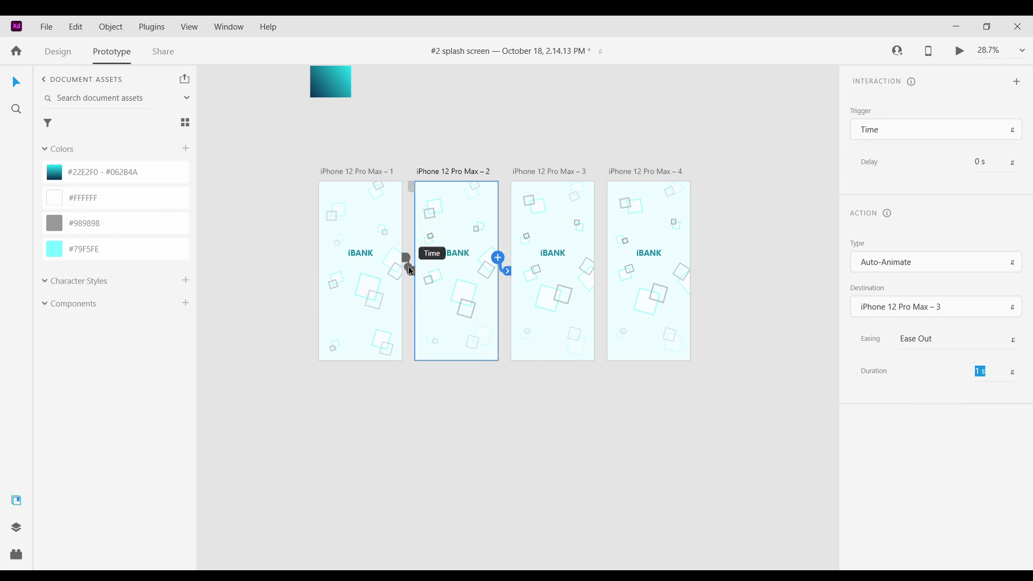
drag(408, 266, 531, 225)
click(575, 171)
click(616, 170)
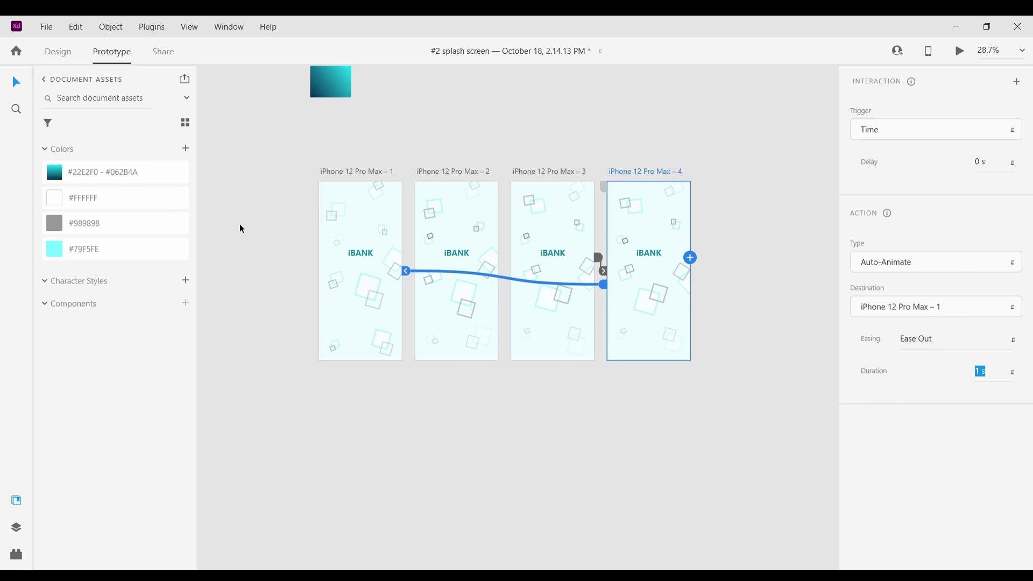
click(367, 178)
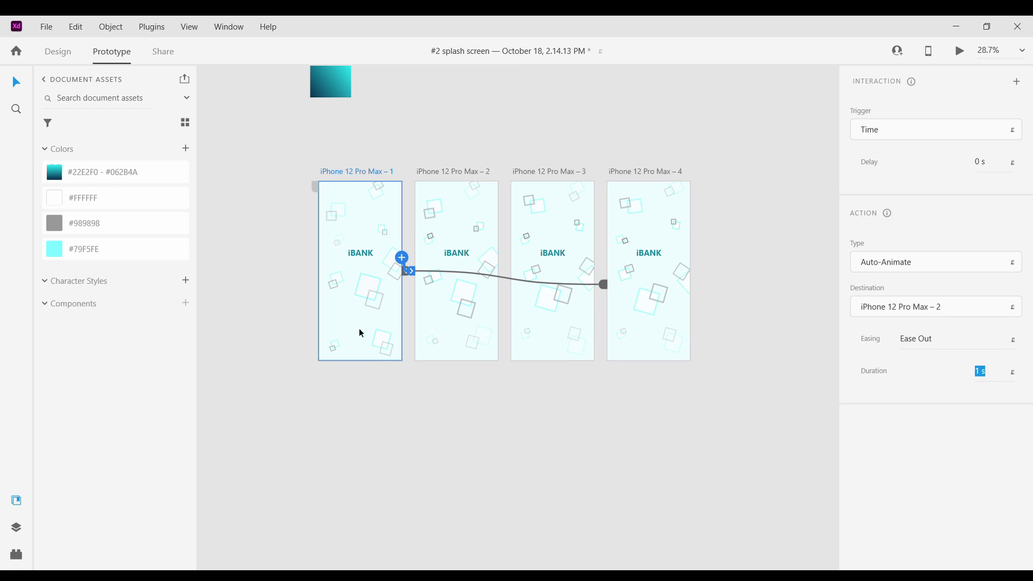
key(ctrl+Return)
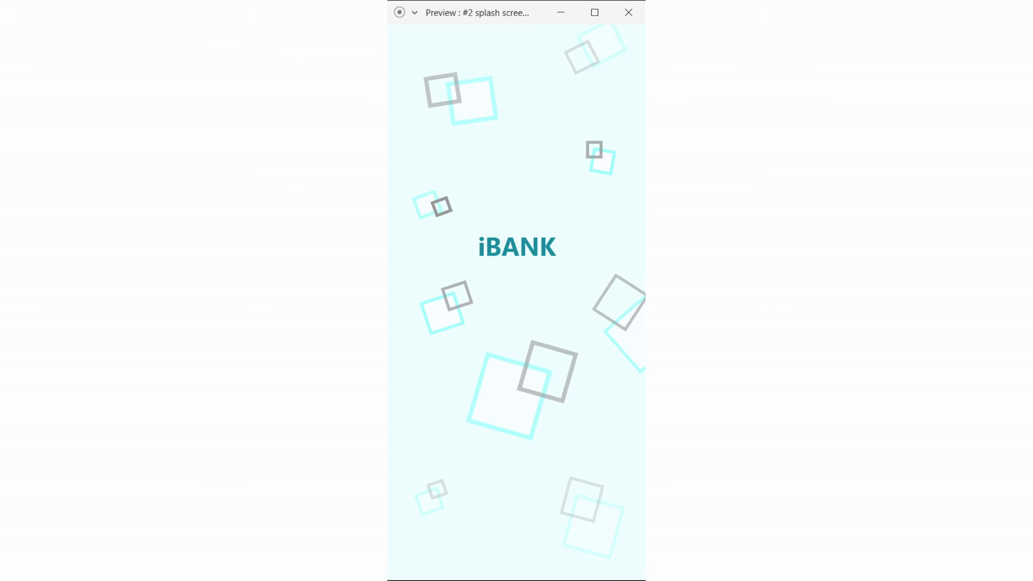